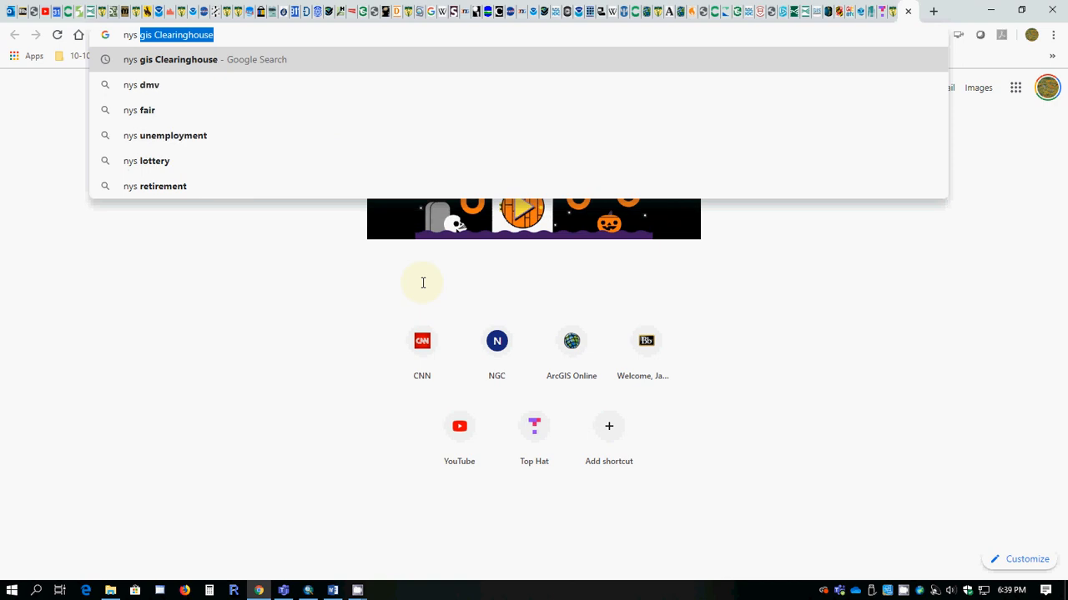
Find the NYS GIS Clearinghouse website through a web search and list its data sets for Yates County
click(181, 59)
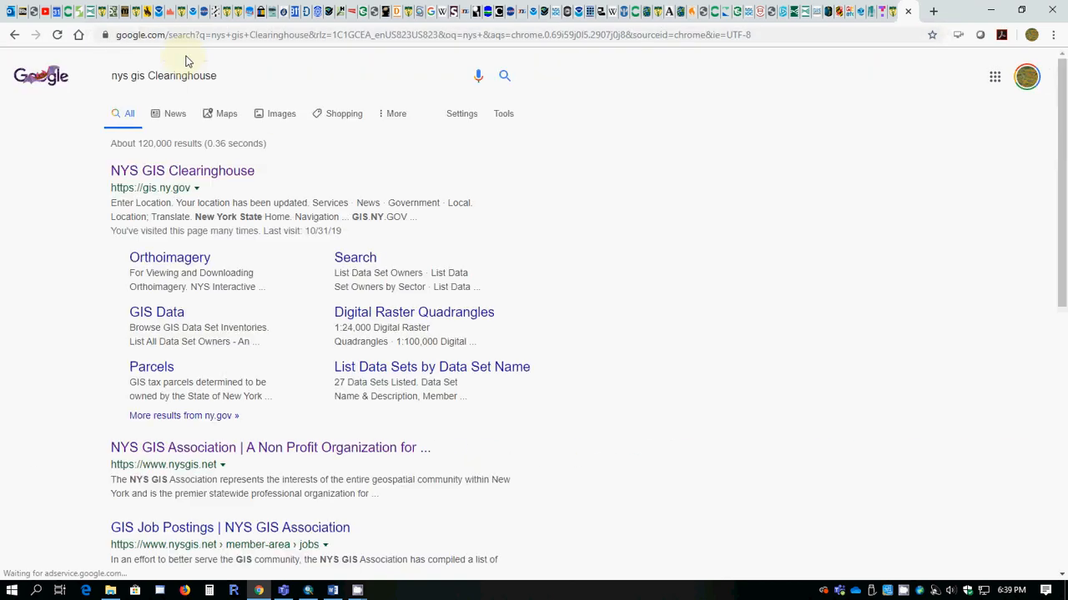
click(173, 173)
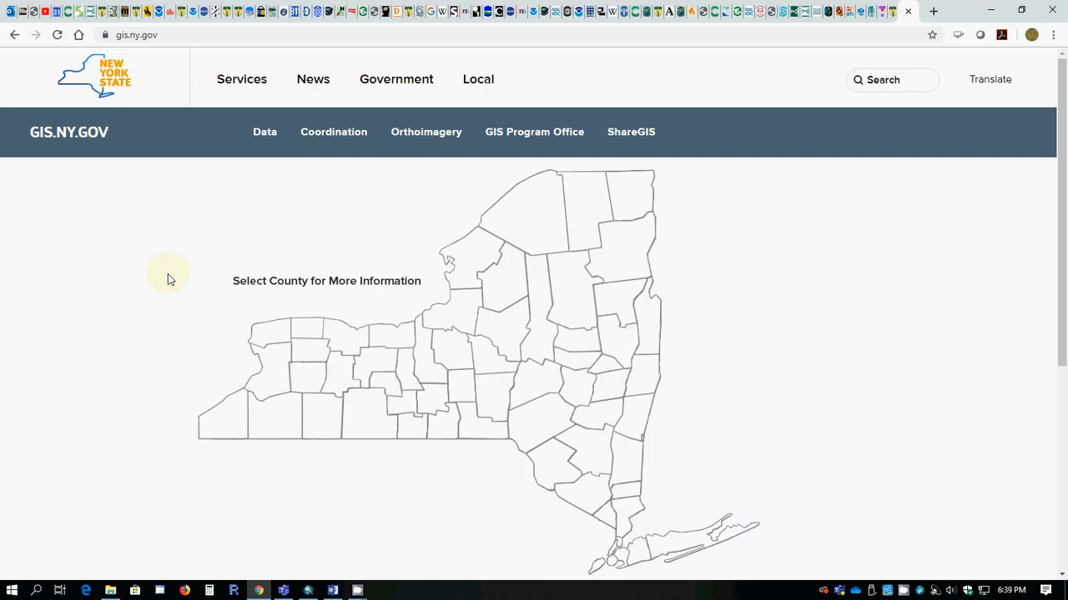
click(388, 384)
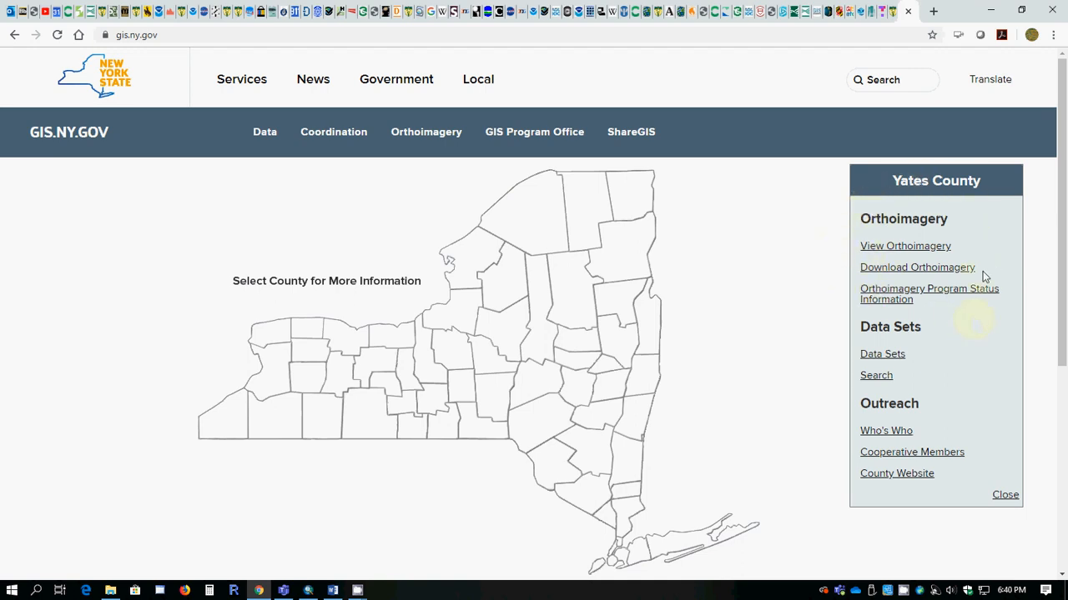
click(872, 359)
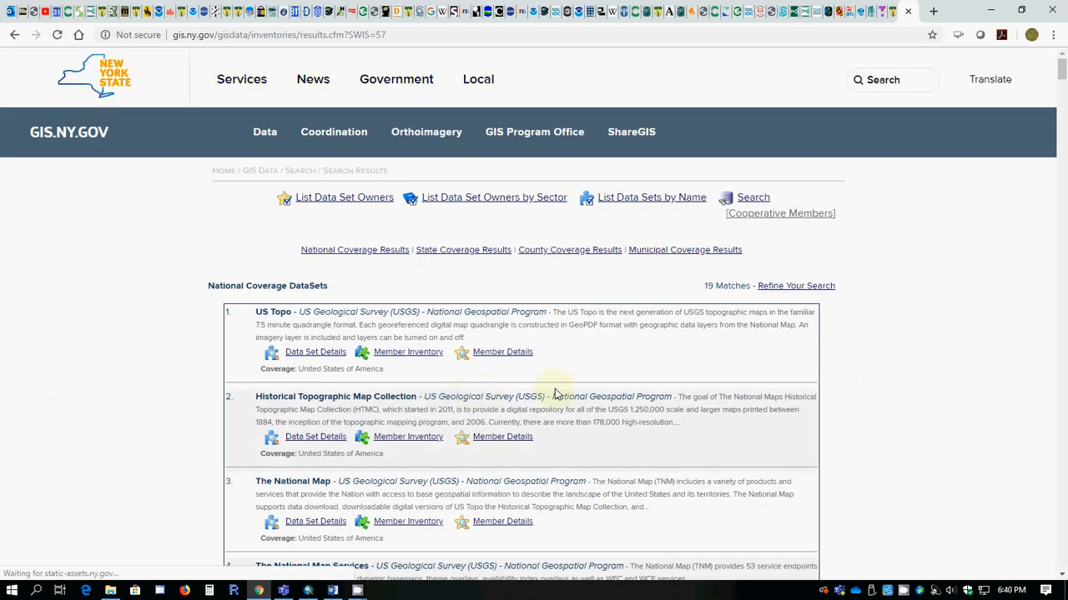
Skim the Yates County search results to see how data sets are grouped into national, state and county coverage
scroll(917, 336, down, 3)
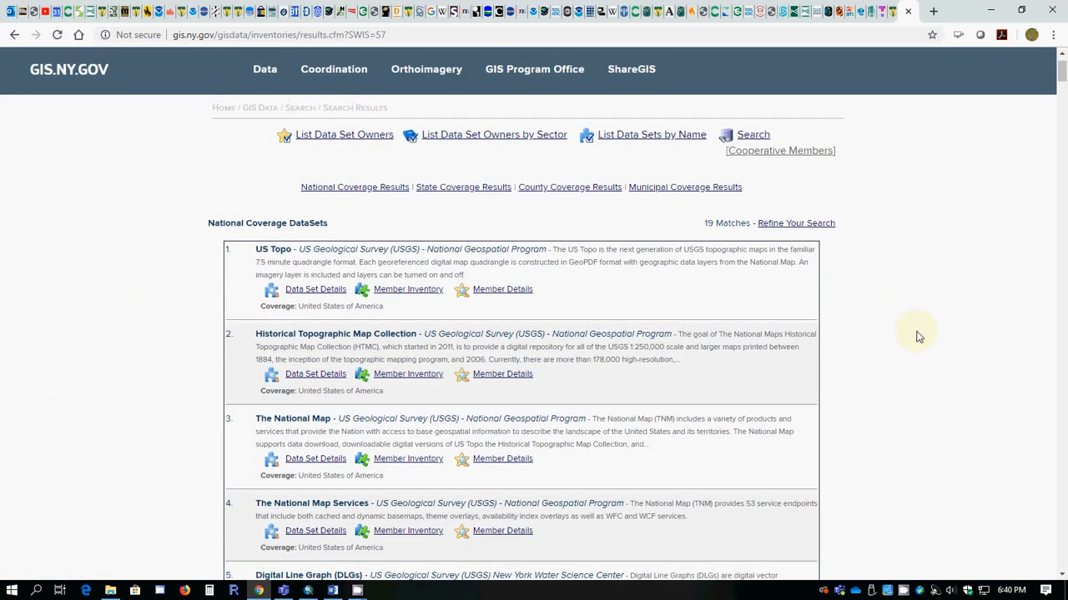
scroll(917, 336, down, 10)
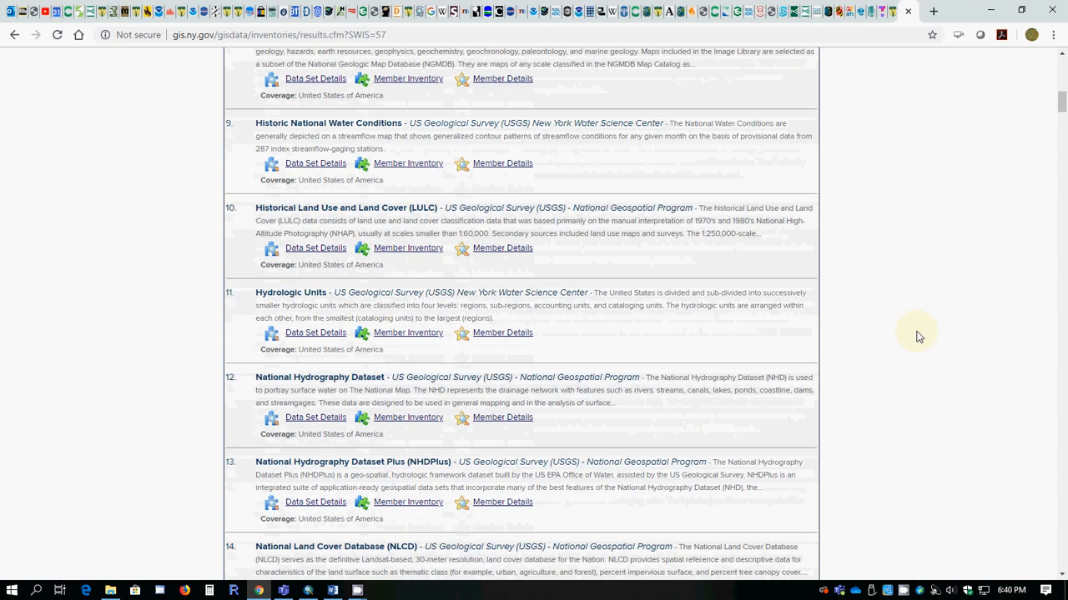
scroll(917, 336, down, 4)
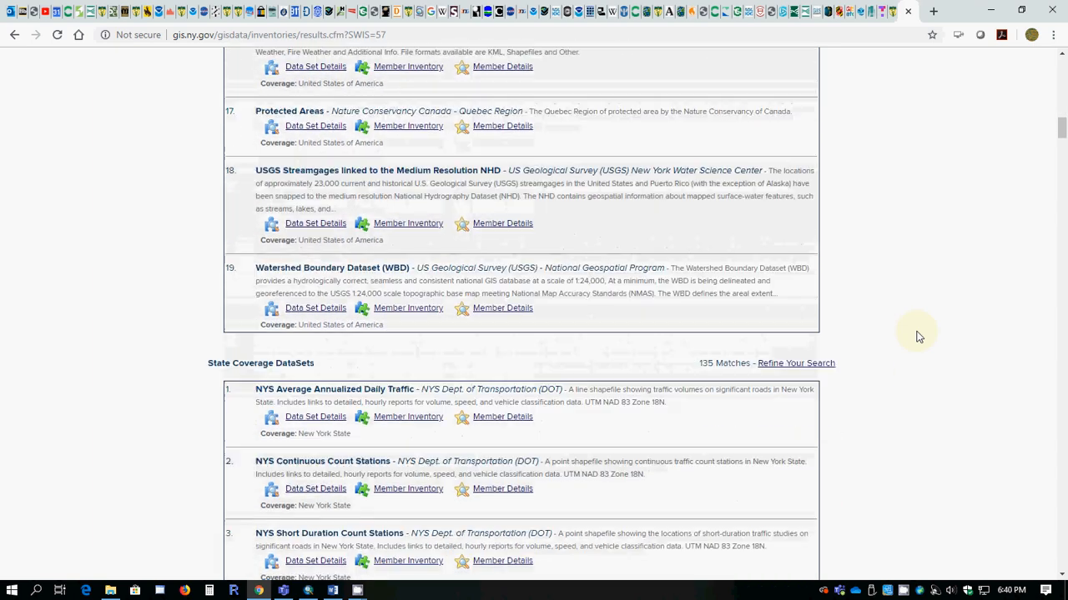
scroll(917, 336, up, 7)
scroll(917, 336, up, 11)
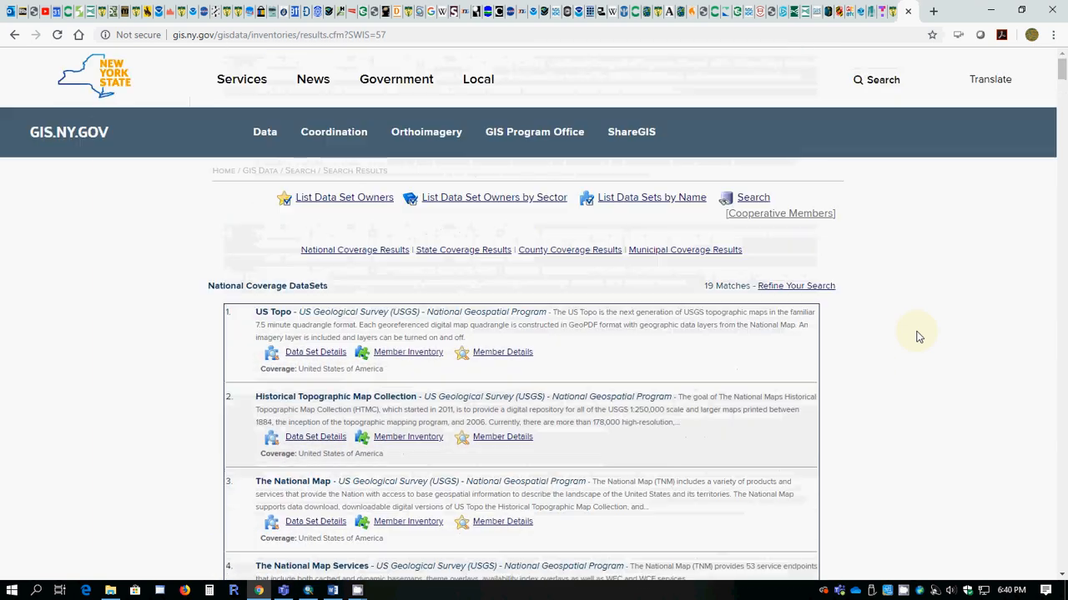
scroll(917, 337, down, 15)
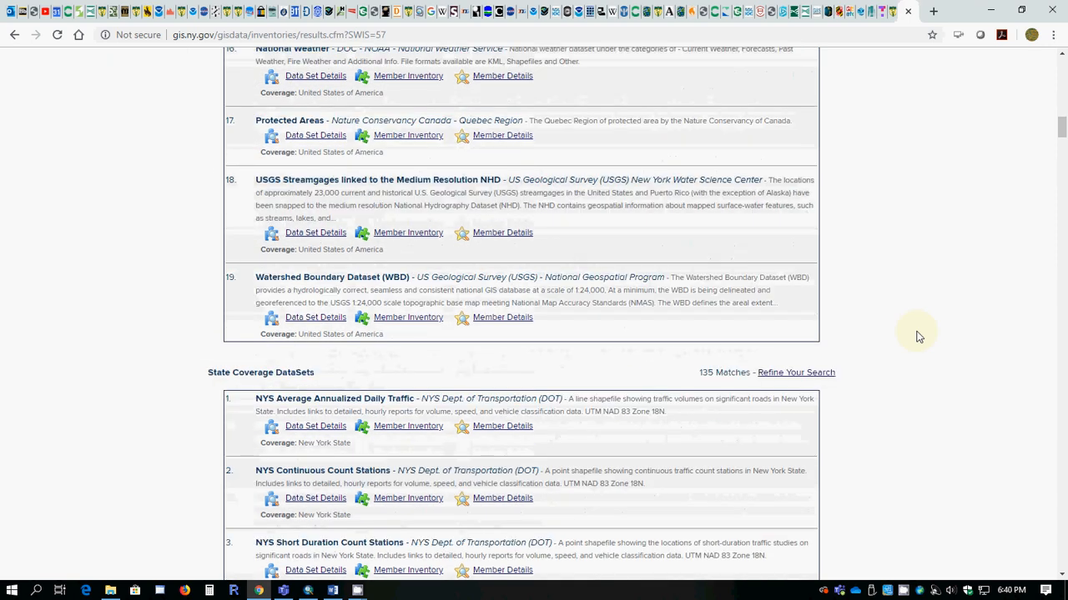
scroll(918, 336, up, 6)
scroll(918, 336, down, 20)
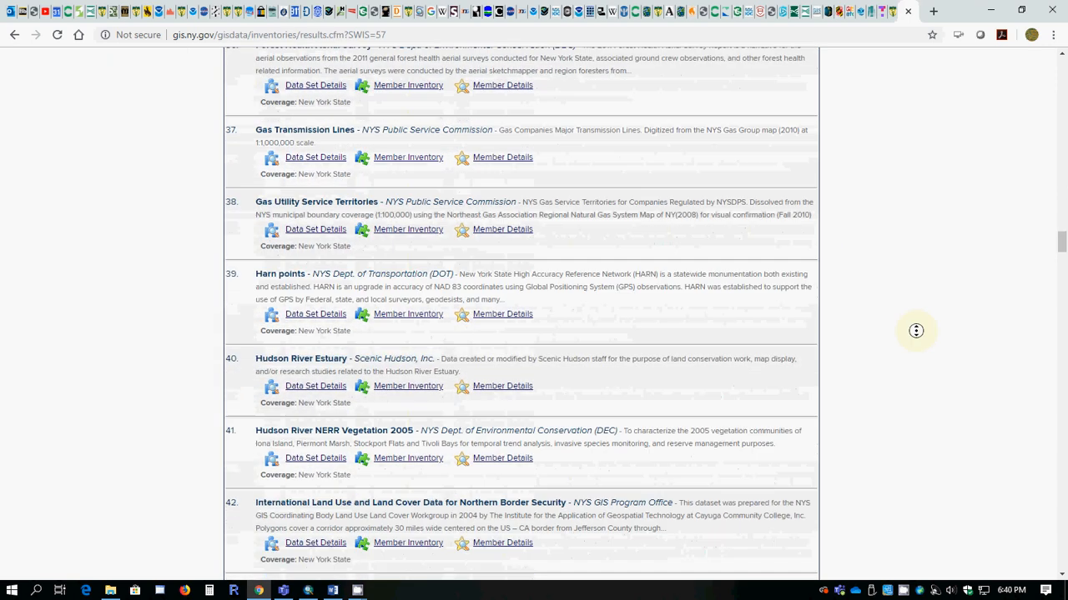
scroll(866, 308, up, 1)
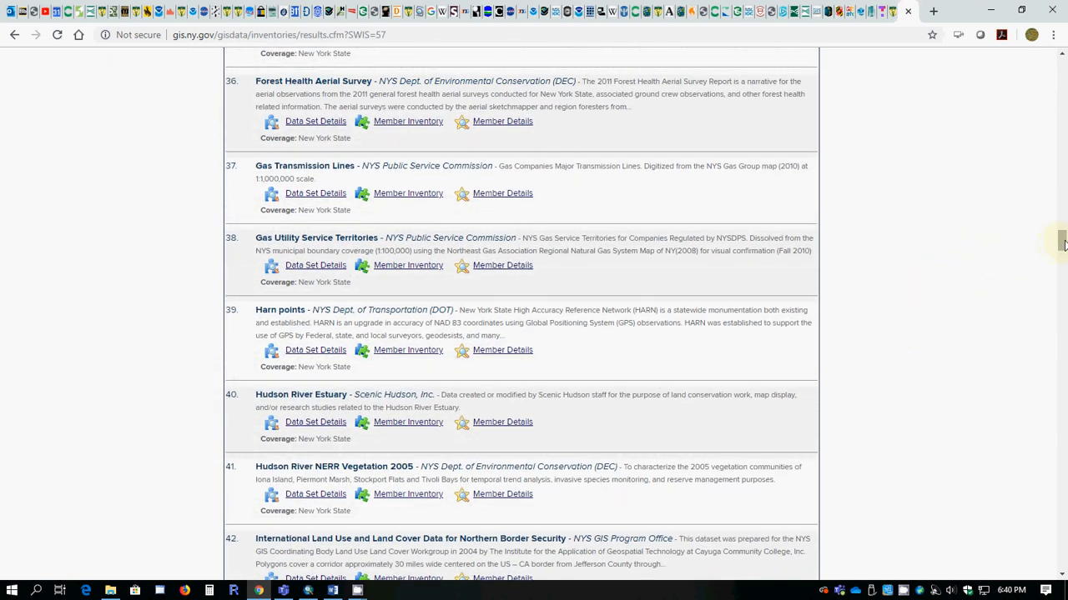
drag(1061, 242, 1063, 524)
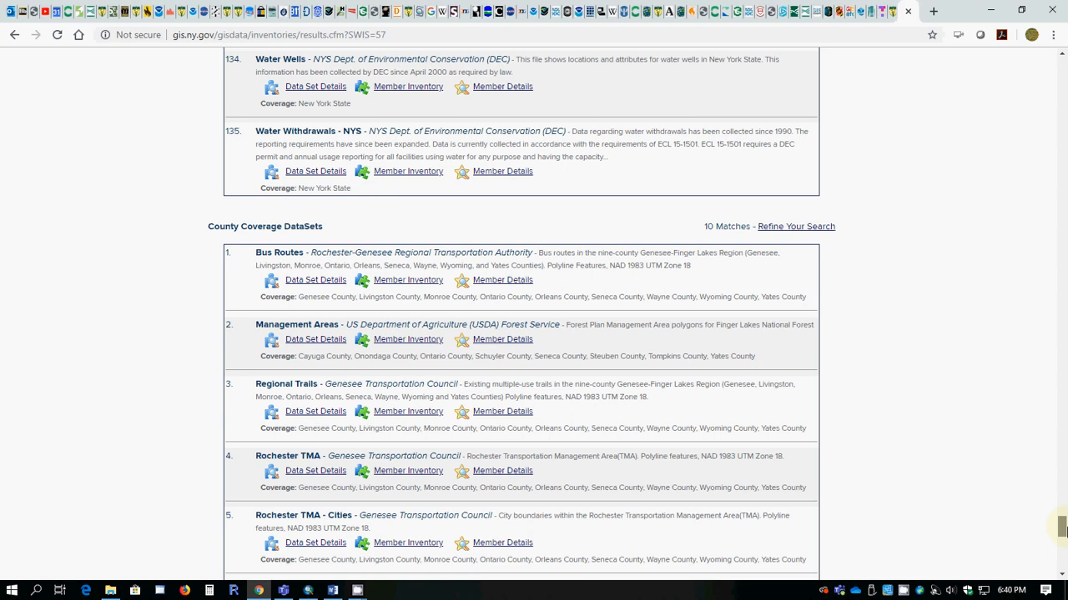
drag(1061, 526, 1063, 59)
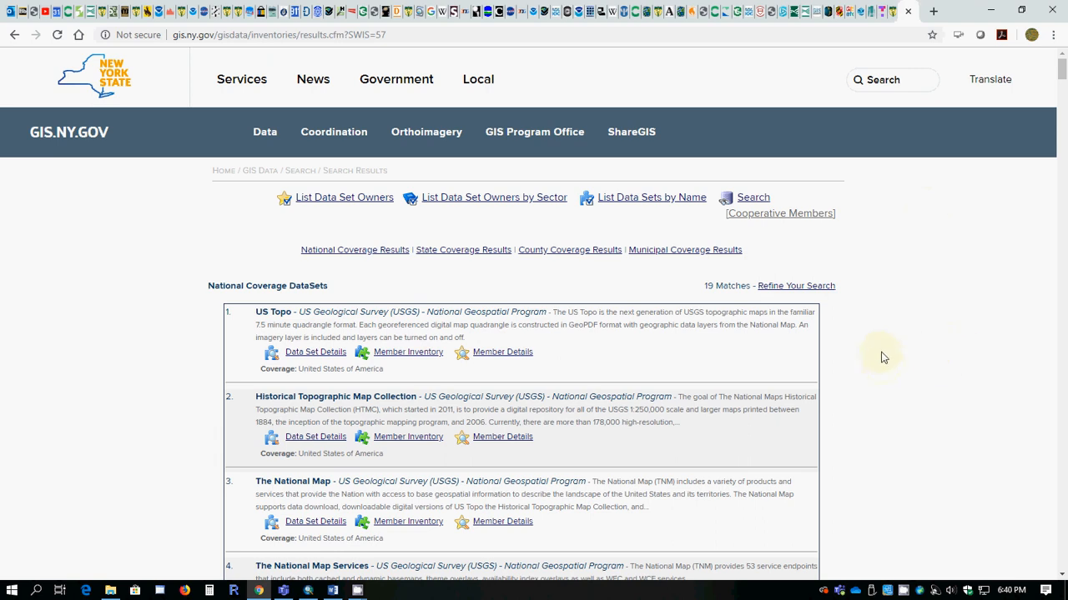
Read through the National Coverage DataSets list, from US Topo to the Watershed Boundary Dataset
scroll(883, 368, down, 3)
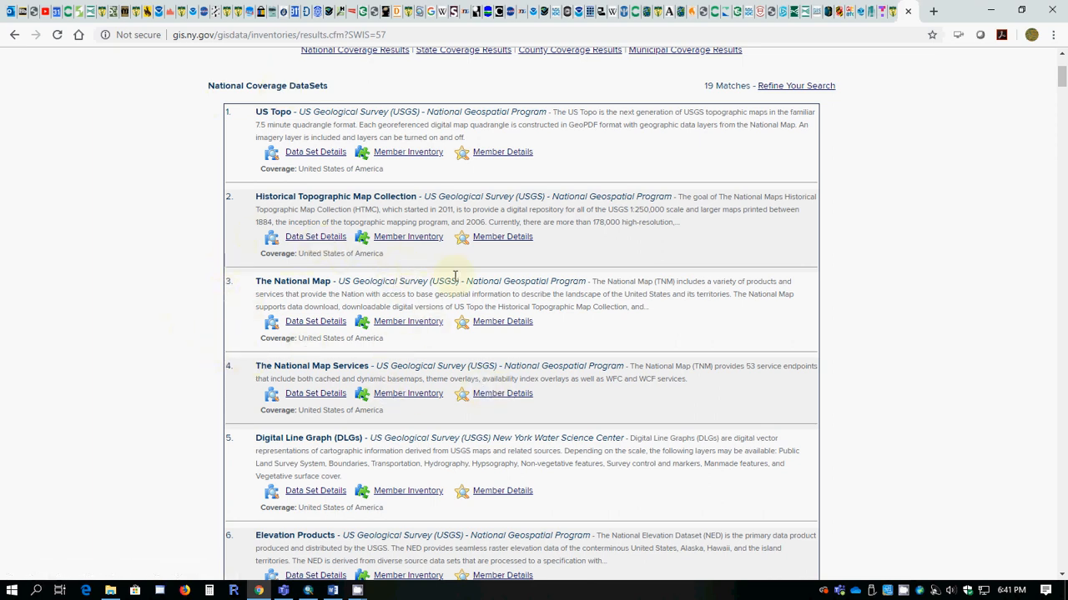
scroll(310, 388, down, 2)
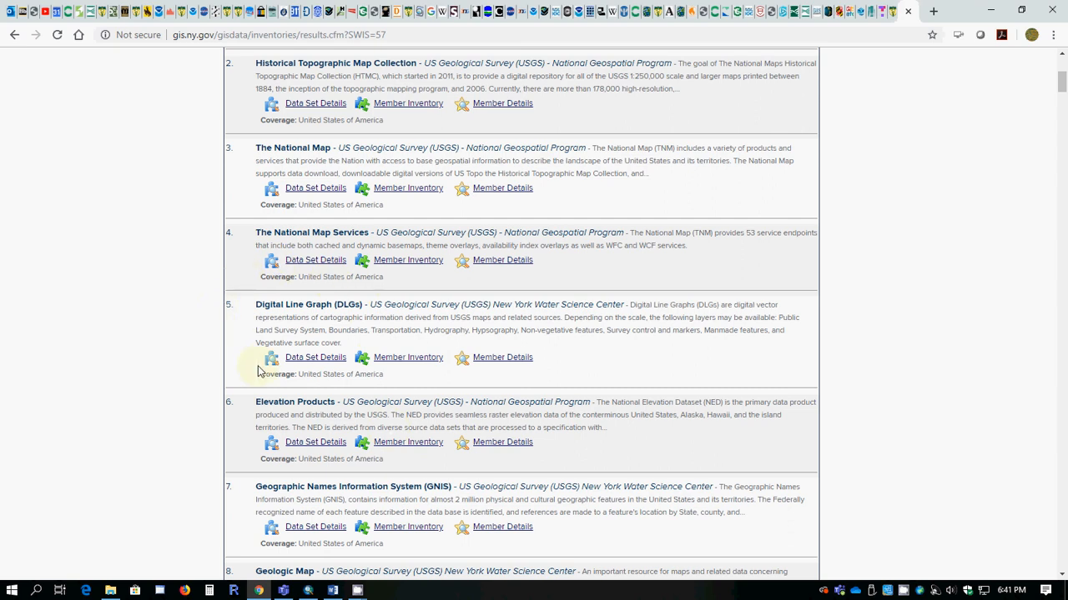
scroll(317, 406, down, 2)
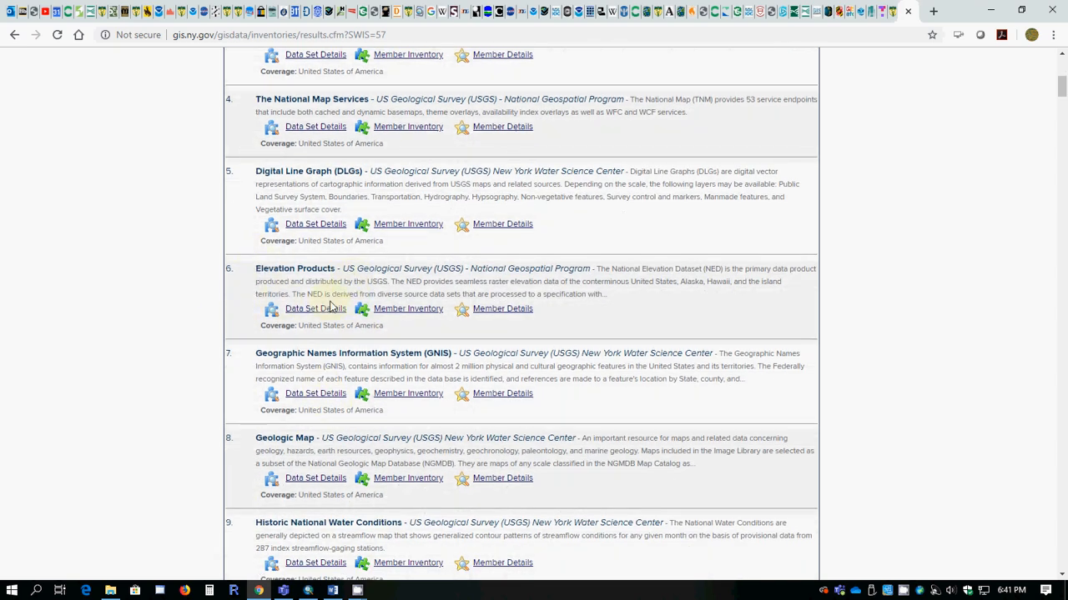
scroll(450, 446, down, 2)
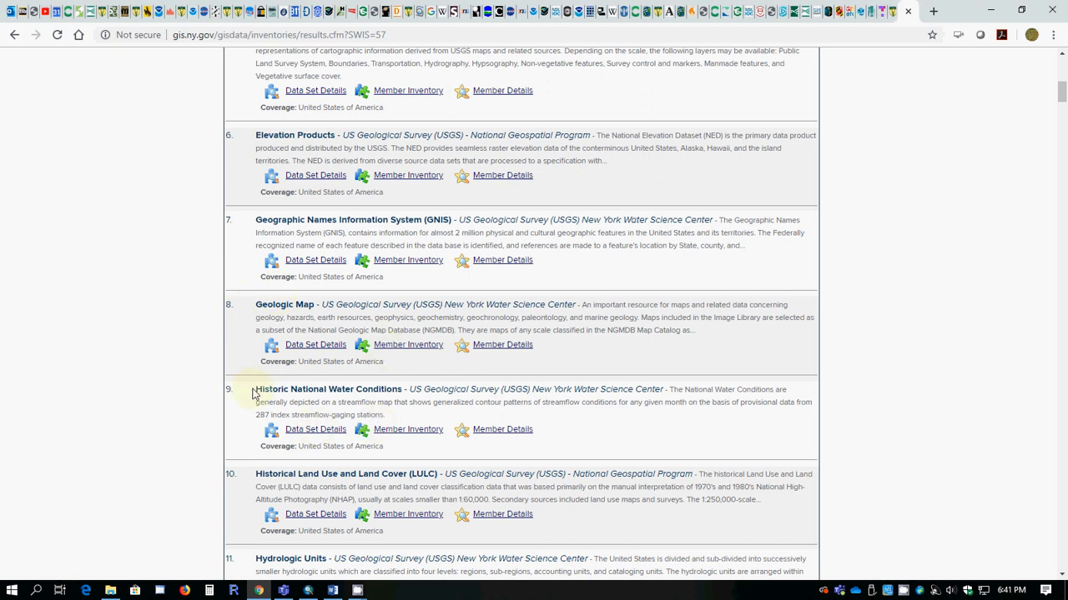
scroll(351, 445, down, 3)
scroll(307, 499, down, 2)
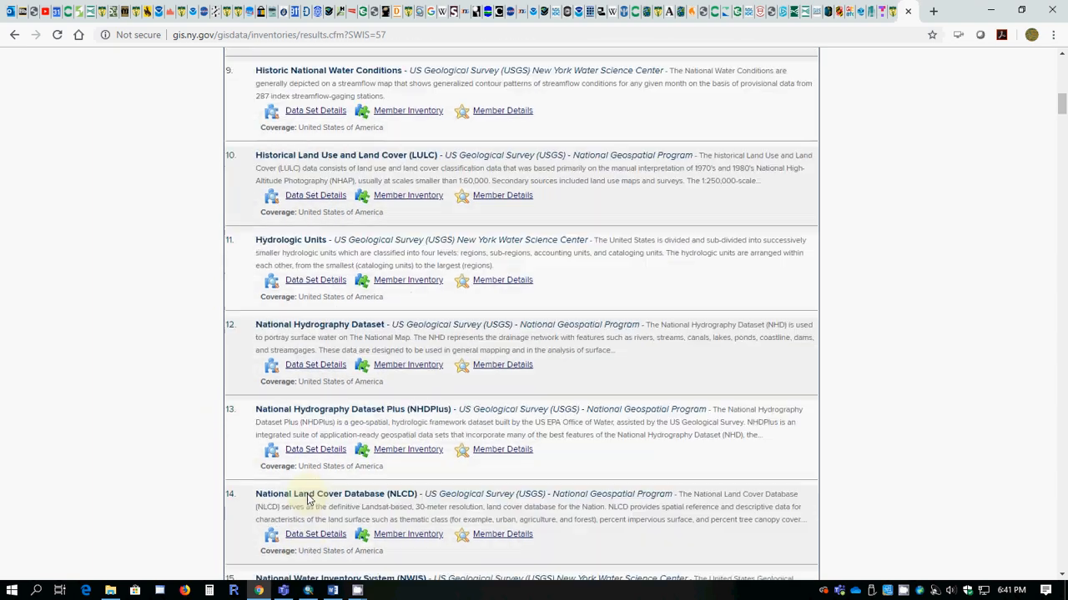
scroll(357, 488, down, 3)
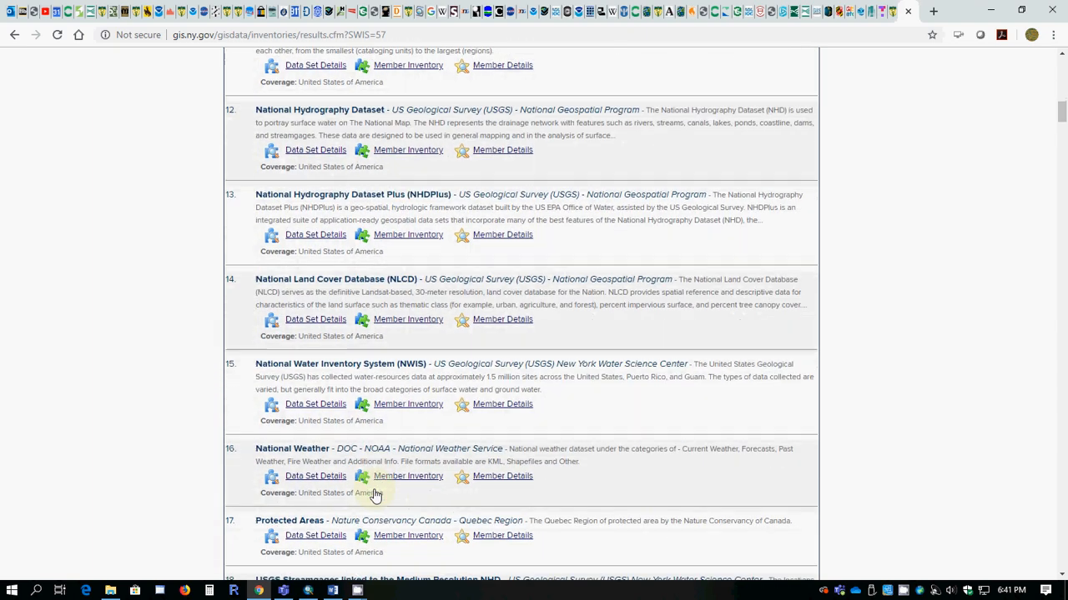
scroll(414, 336, down, 2)
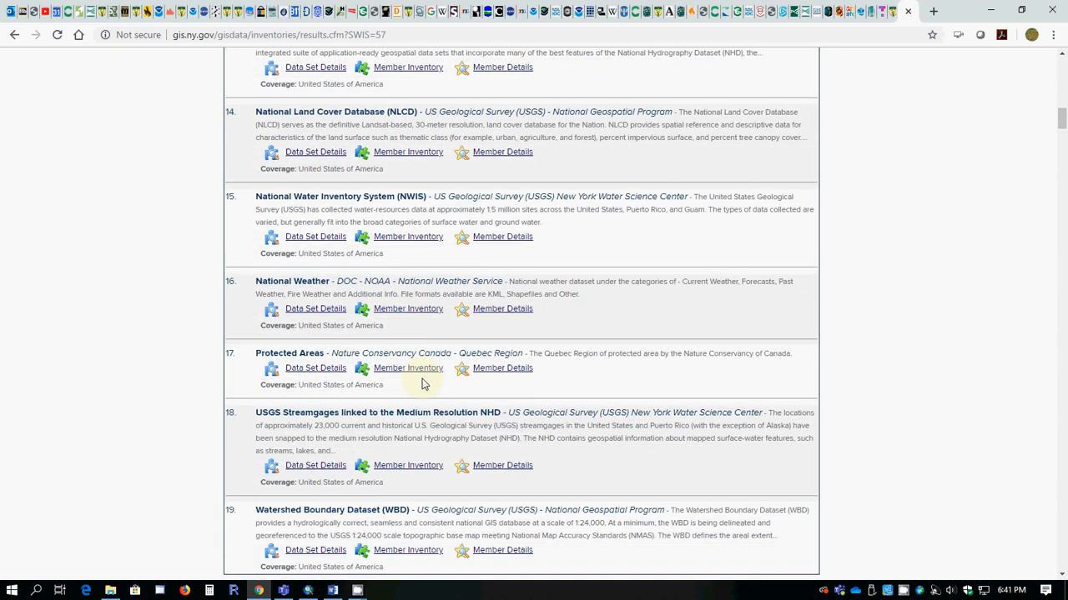
scroll(422, 383, down, 1)
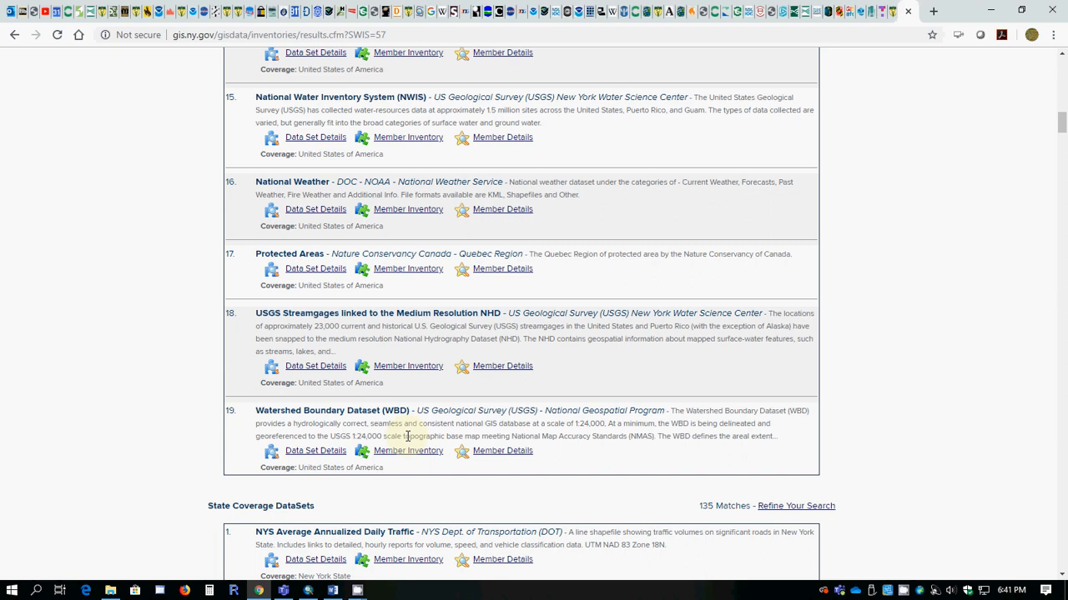
Examine the first part of the State Coverage DataSets list, from NYS Average Annualized Daily Traffic to Ecological Zones
scroll(448, 451, down, 5)
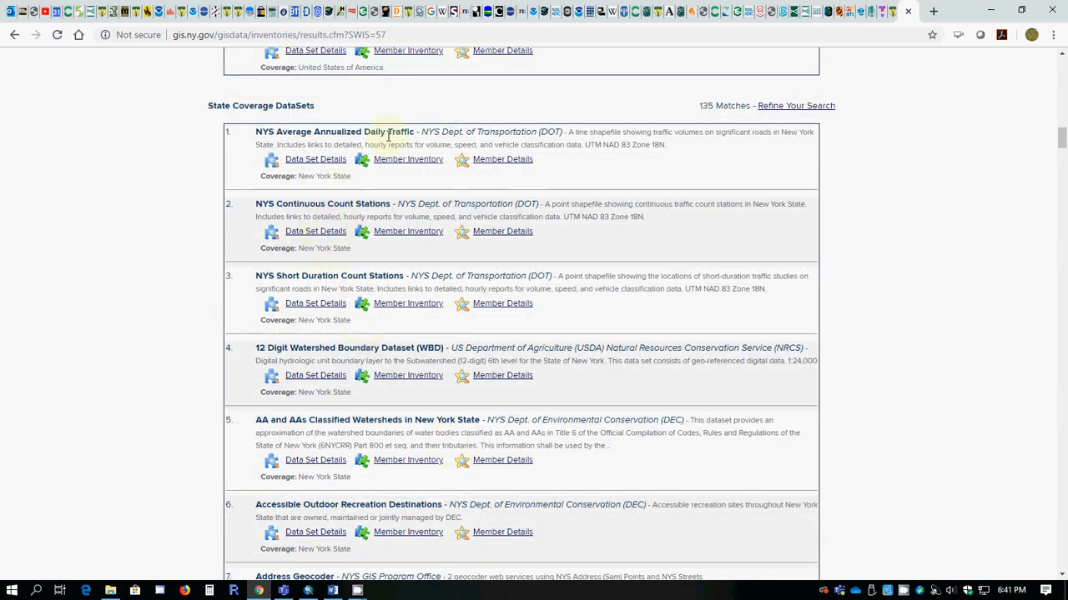
scroll(392, 350, down, 2)
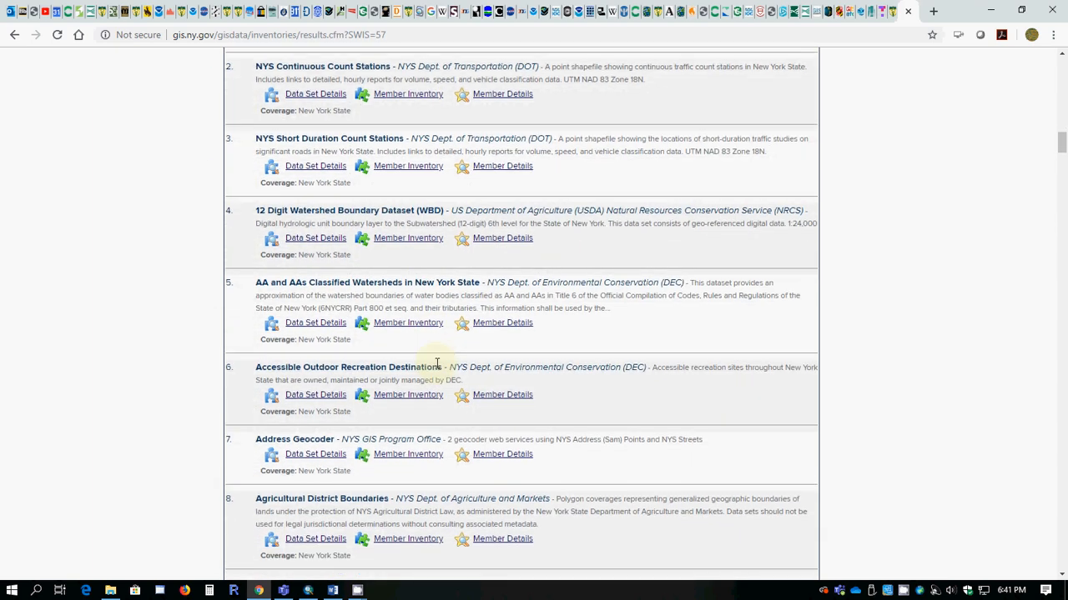
scroll(436, 367, down, 2)
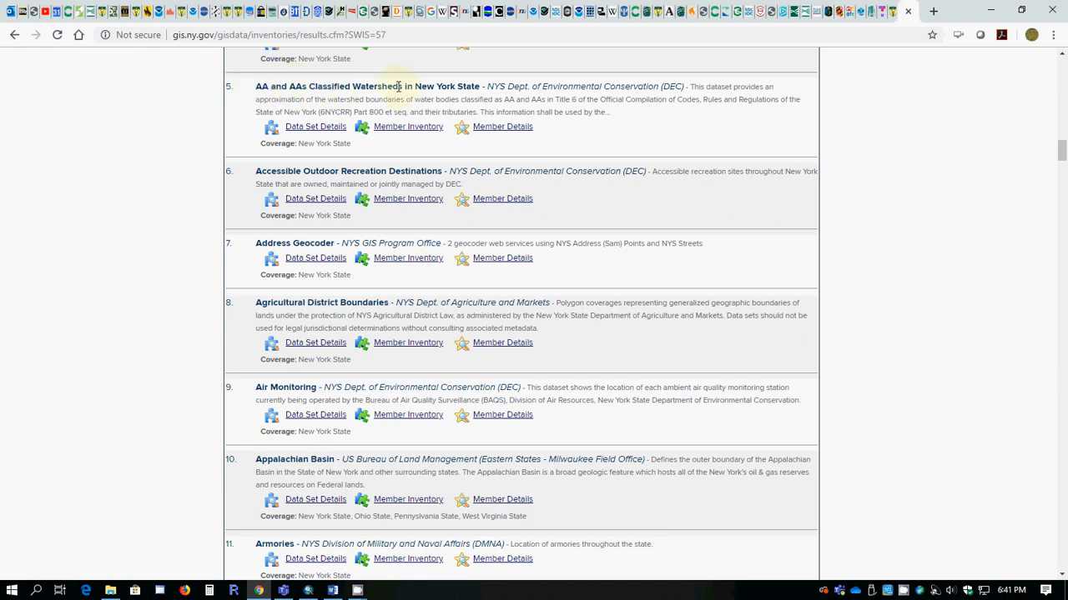
scroll(376, 313, down, 3)
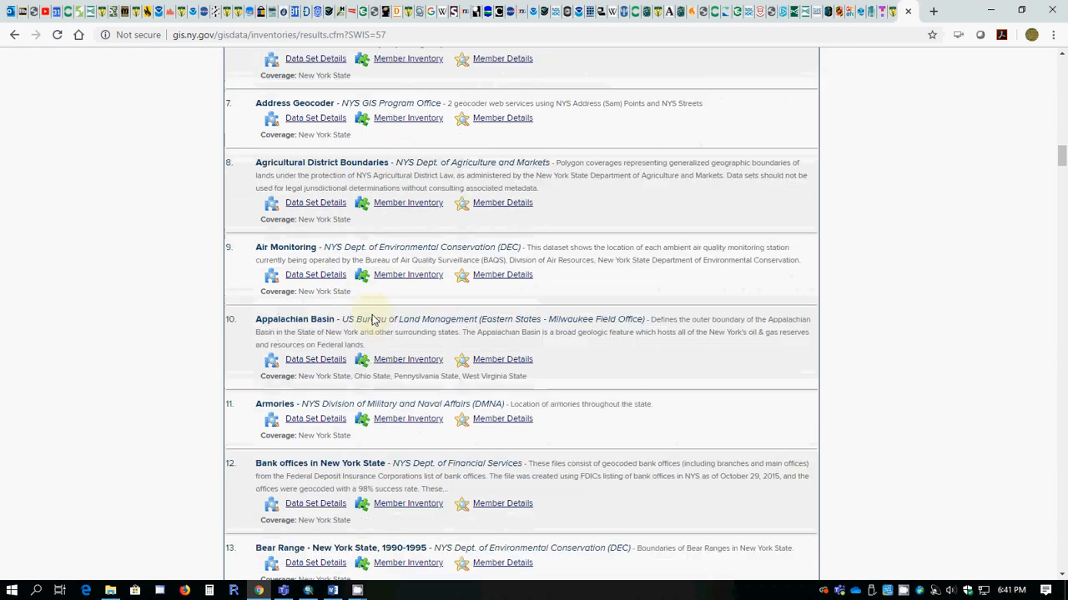
scroll(390, 335, down, 2)
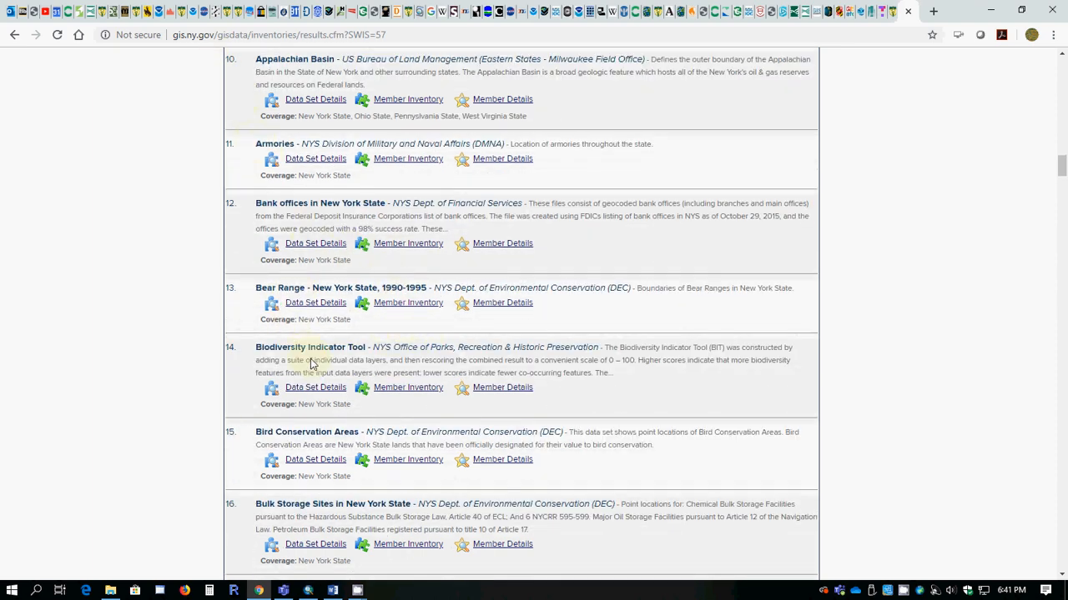
scroll(351, 400, down, 6)
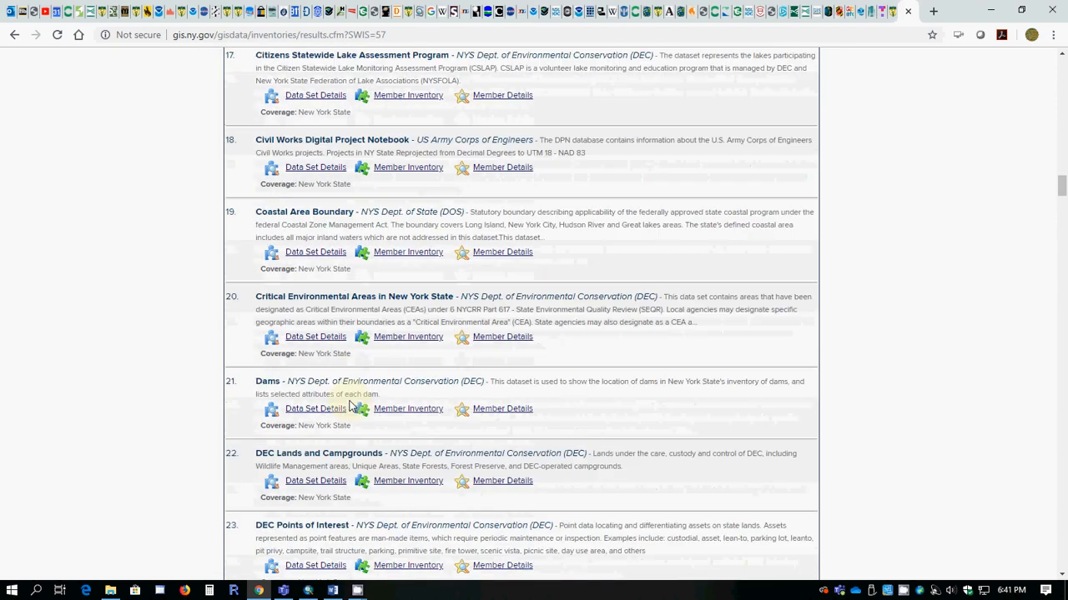
scroll(351, 407, down, 6)
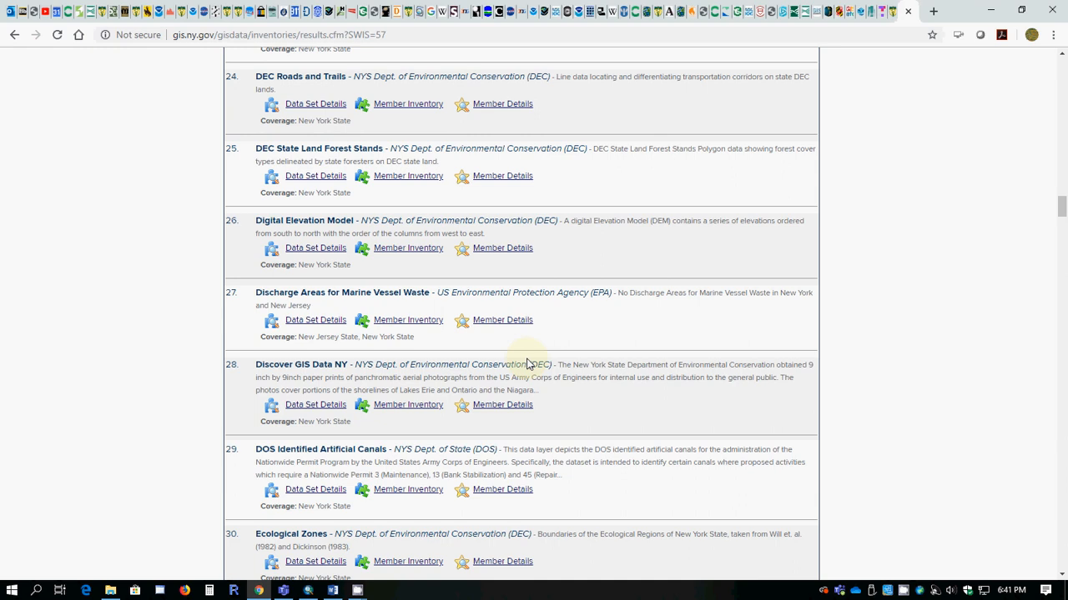
Review the results again from the national list onward, examining the County Coverage and Municipal Coverage DataSets sections
scroll(527, 365, up, 20)
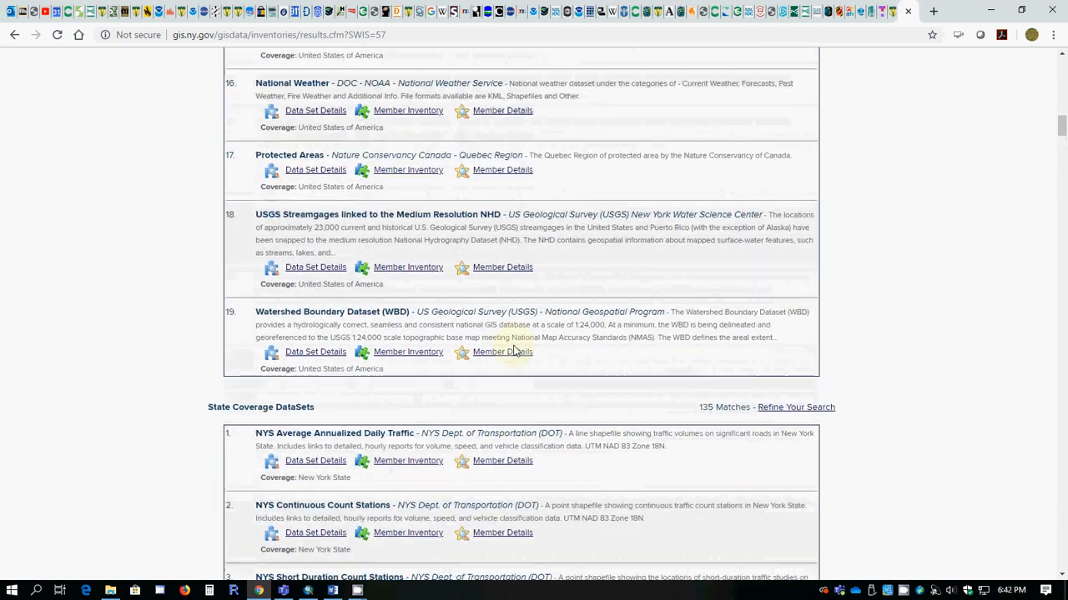
scroll(514, 352, up, 6)
scroll(514, 351, up, 3)
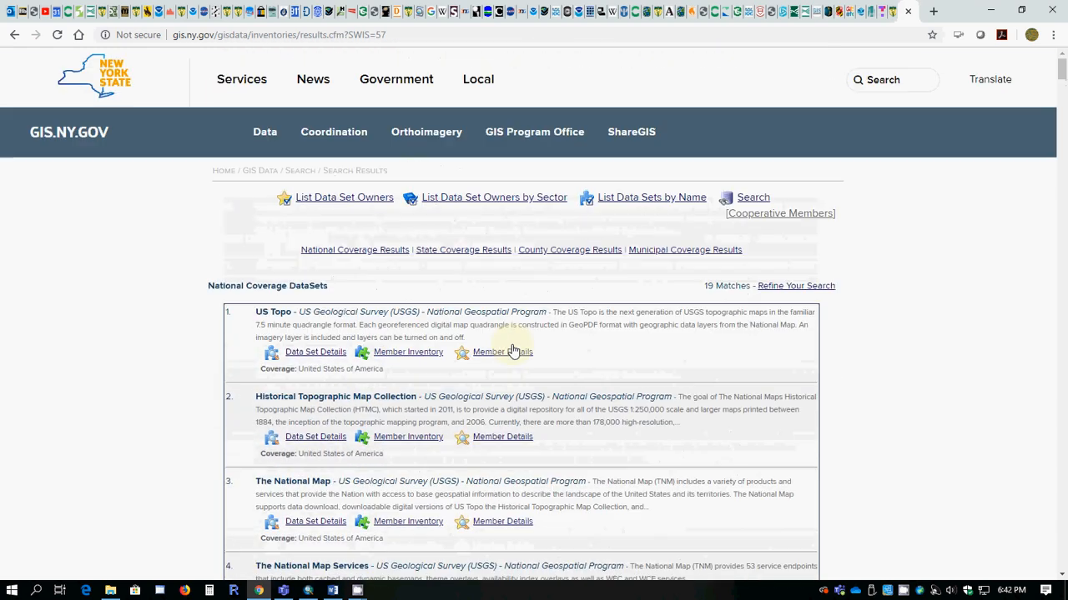
scroll(514, 351, down, 3)
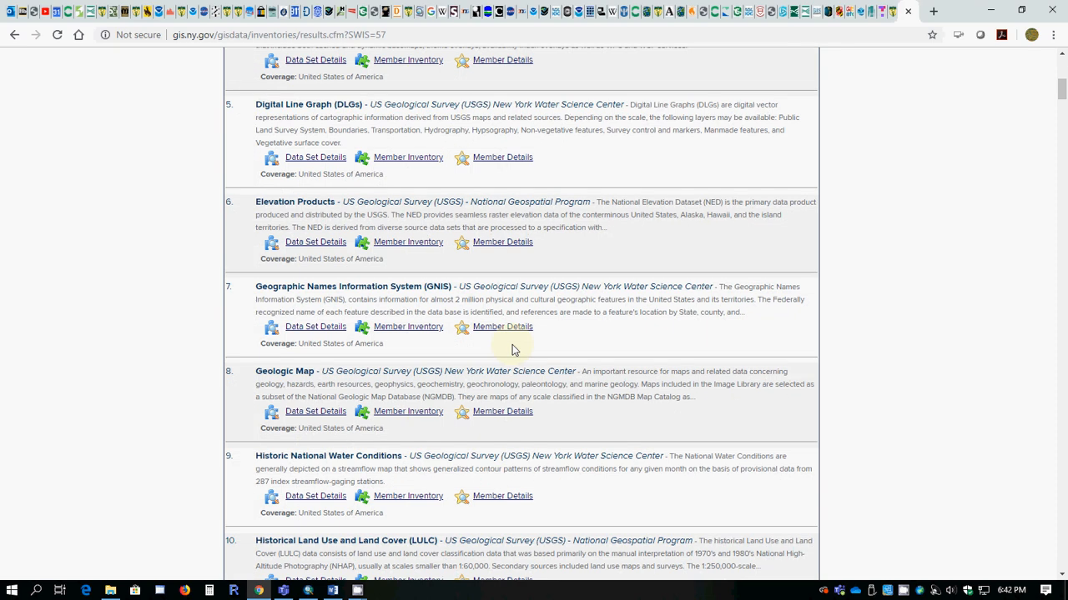
scroll(514, 351, down, 20)
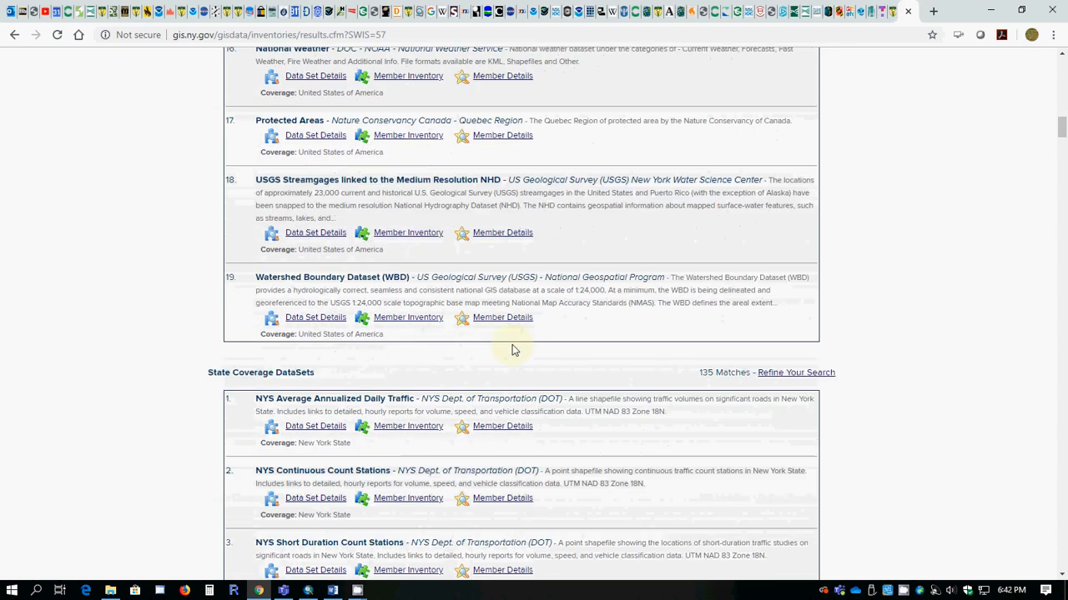
scroll(514, 351, down, 18)
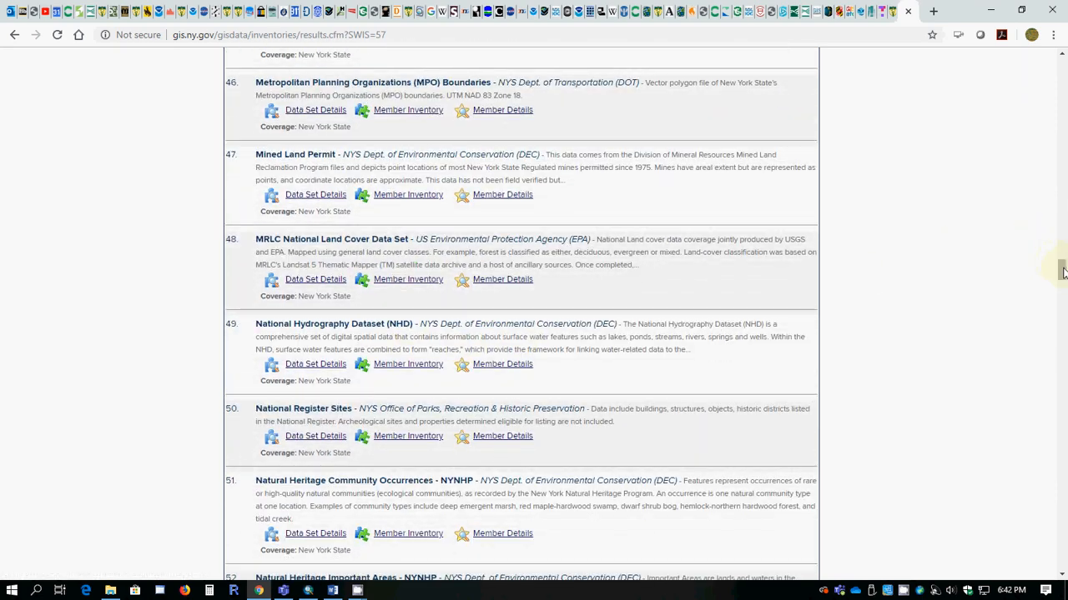
drag(1061, 271, 1061, 543)
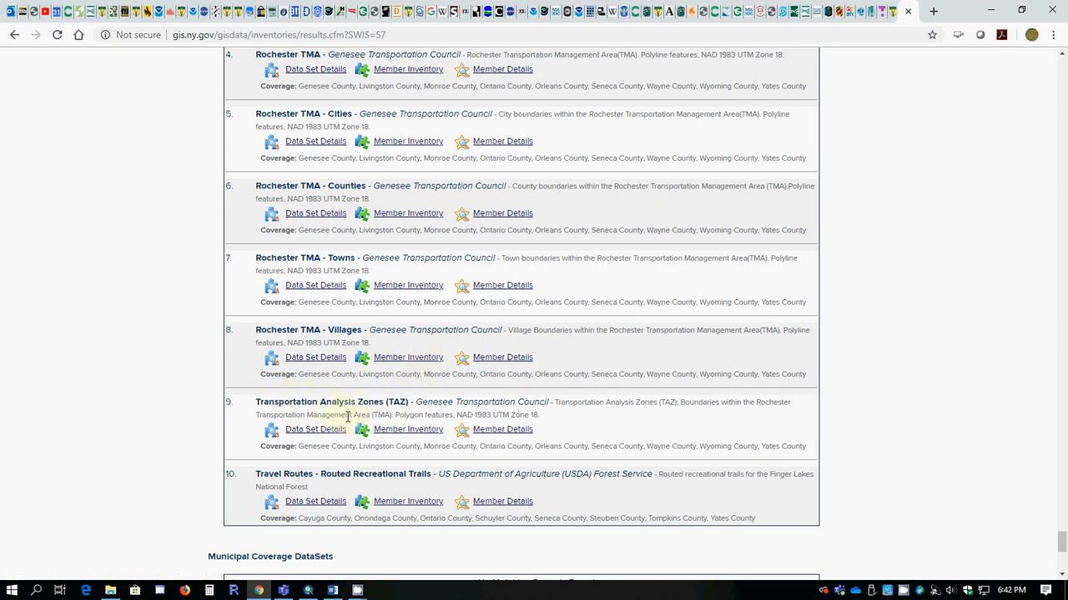
scroll(347, 417, up, 3)
scroll(369, 476, down, 5)
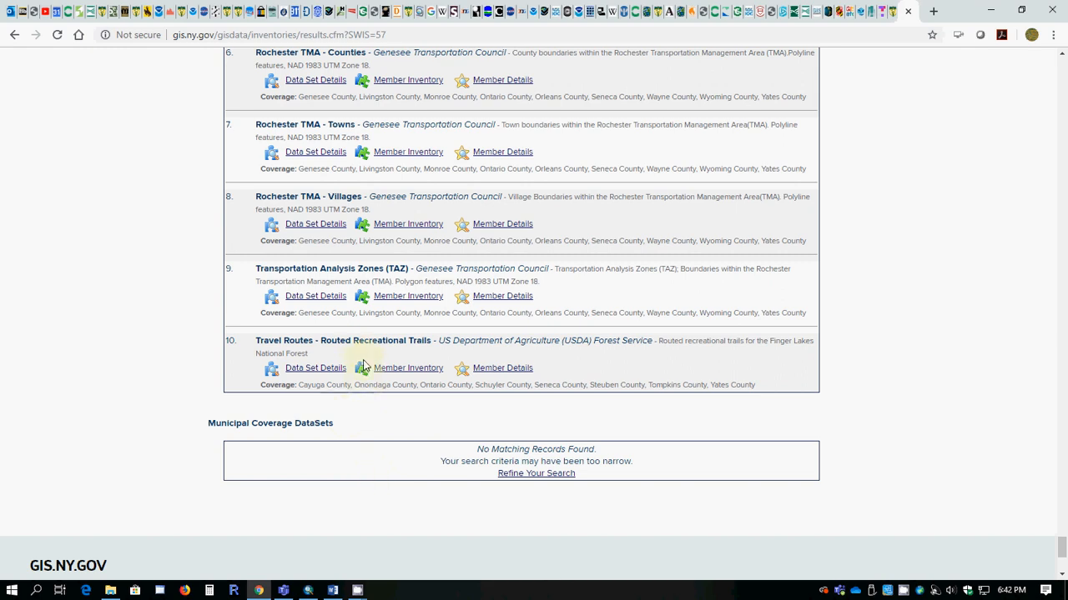
Review the data set details for Bus Routes under County Coverage DataSets and return to the results list
scroll(358, 335, up, 9)
scroll(358, 333, down, 3)
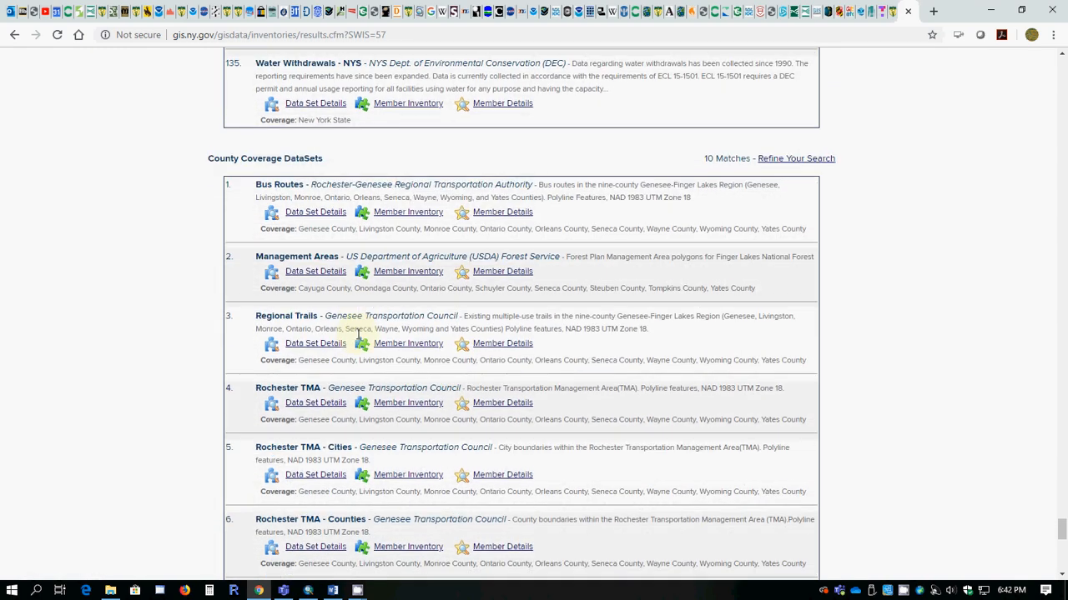
scroll(358, 335, down, 2)
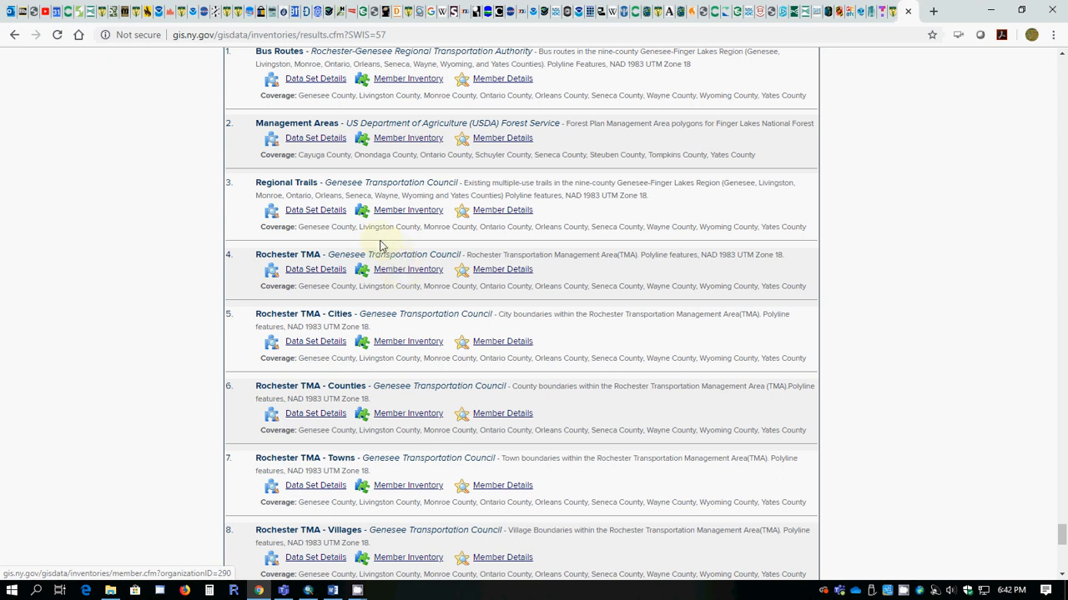
scroll(328, 179, up, 1)
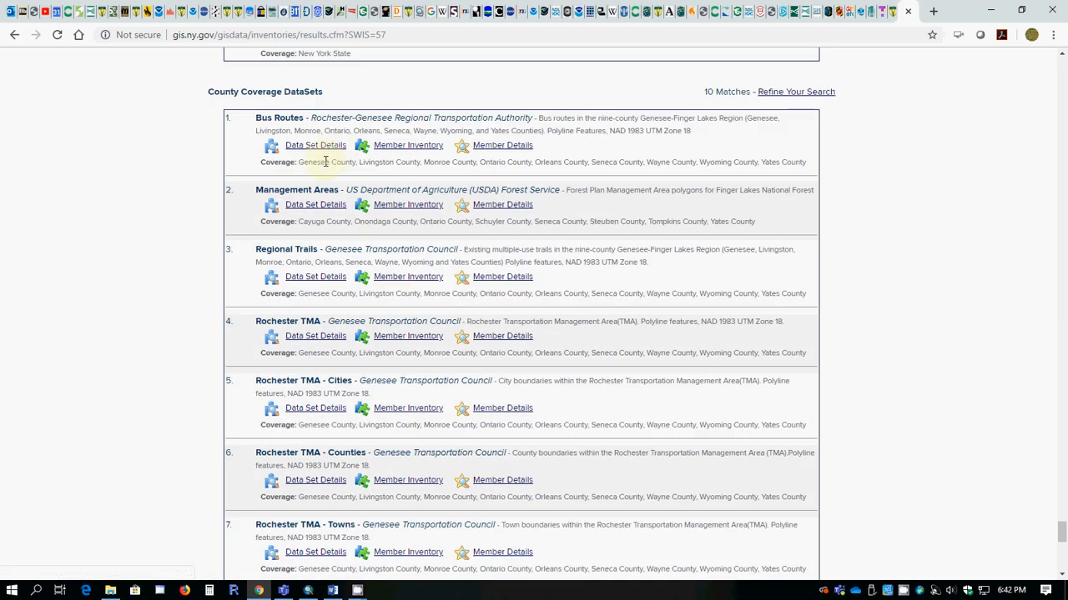
click(318, 148)
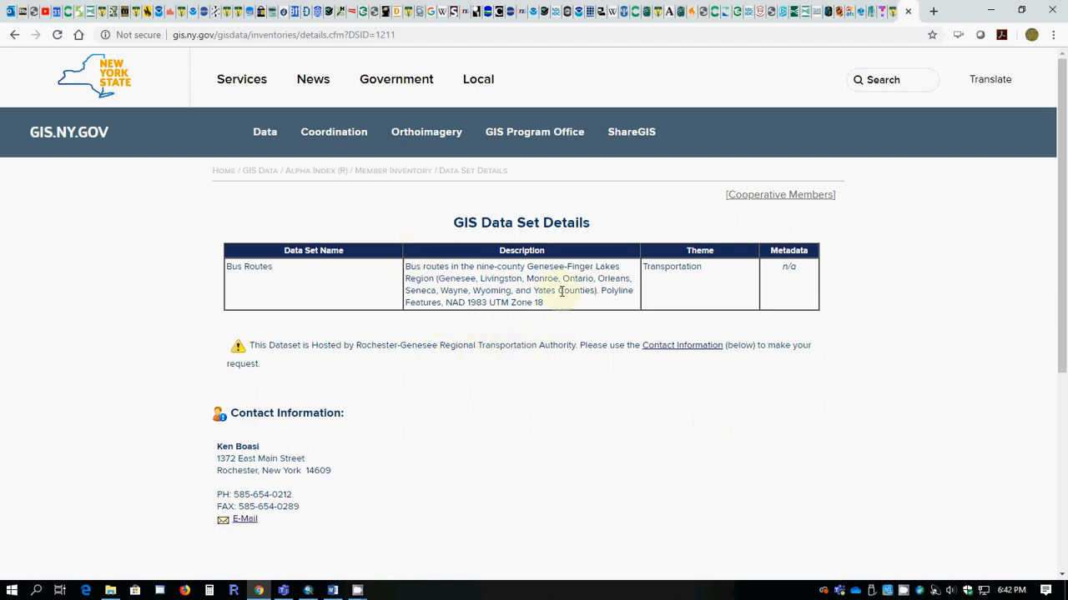
click(14, 40)
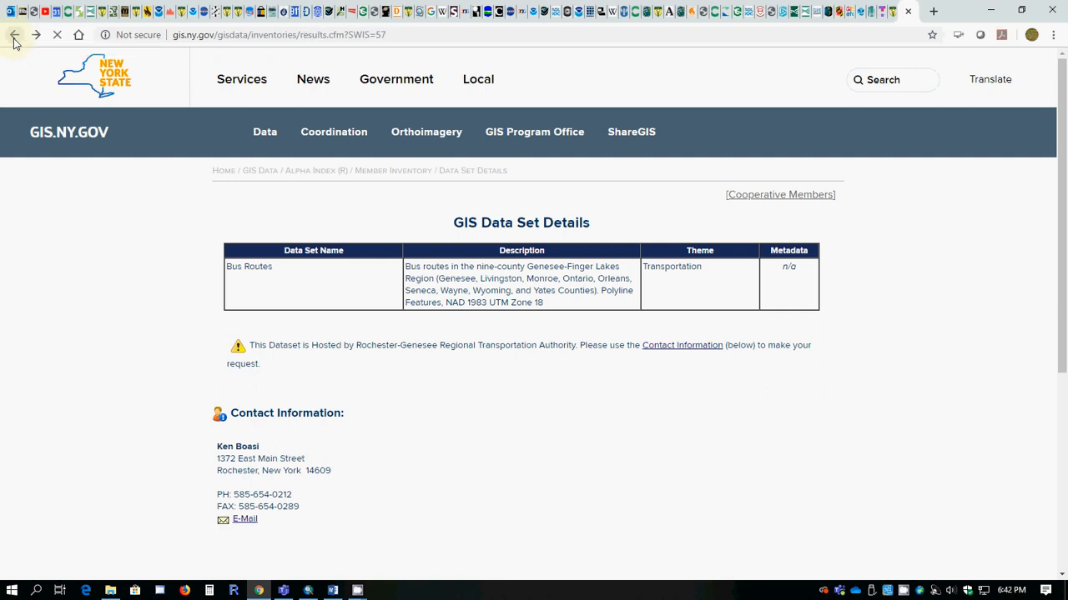
scroll(159, 254, down, 3)
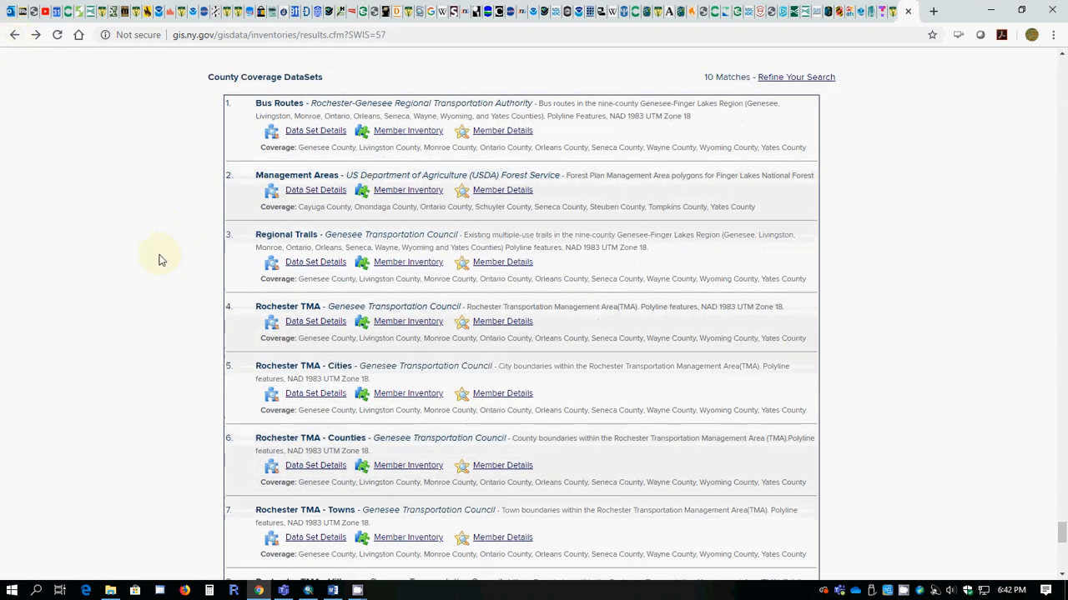
scroll(158, 253, up, 2)
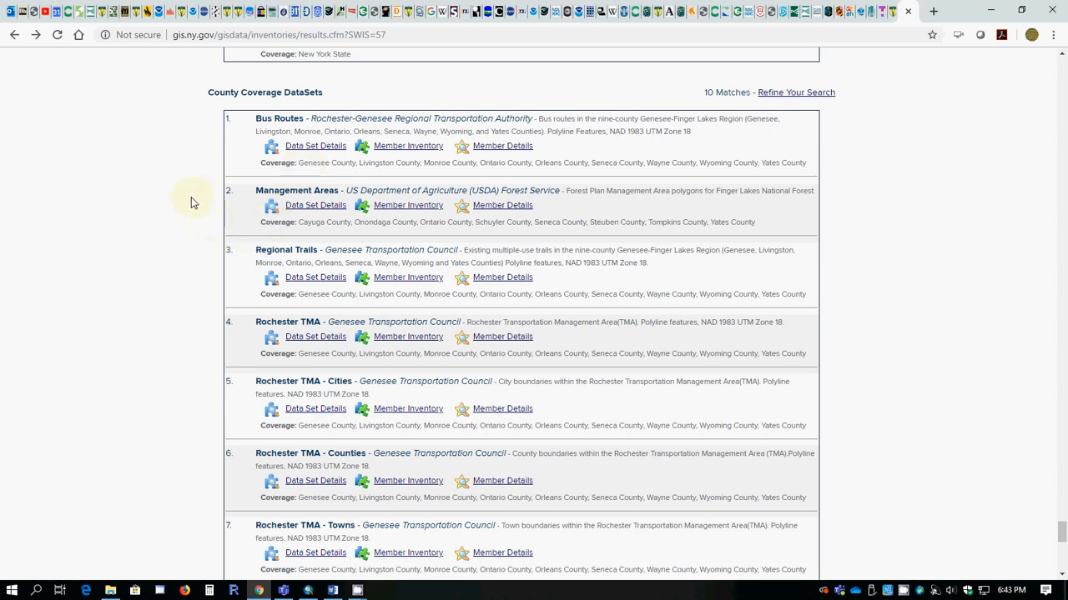
Scan the State Coverage DataSets list up to the Armories entry and back down to the NYS Hydrography entries
scroll(187, 263, up, 15)
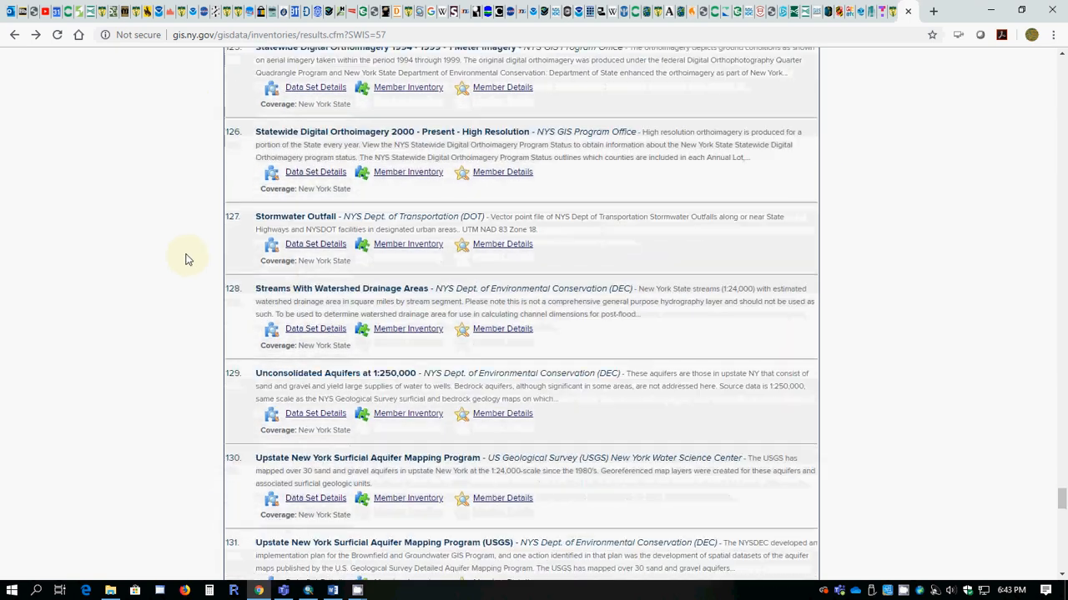
scroll(187, 250, up, 20)
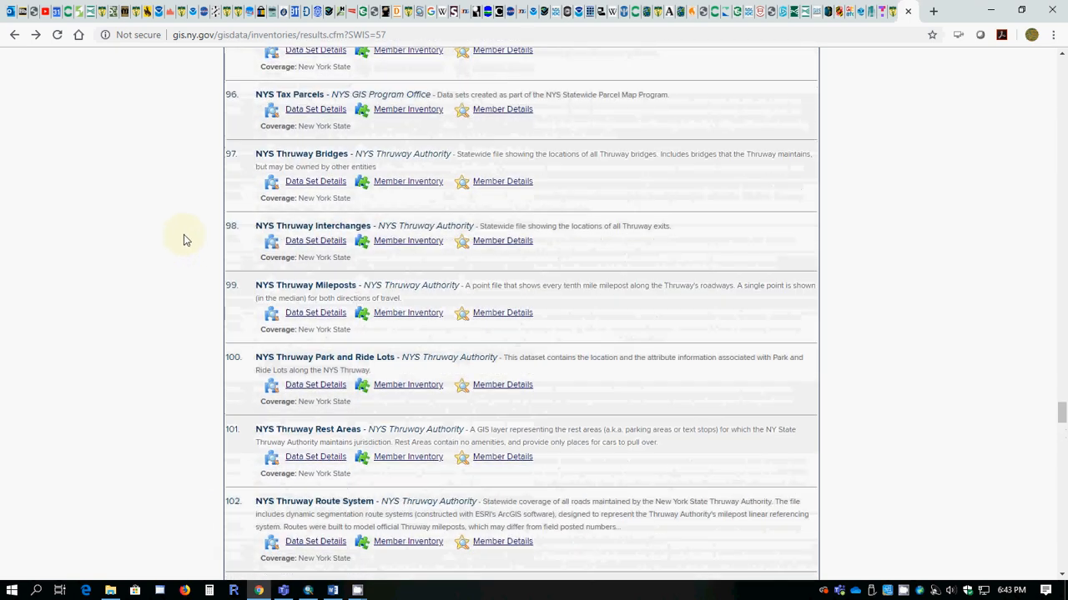
scroll(186, 235, up, 20)
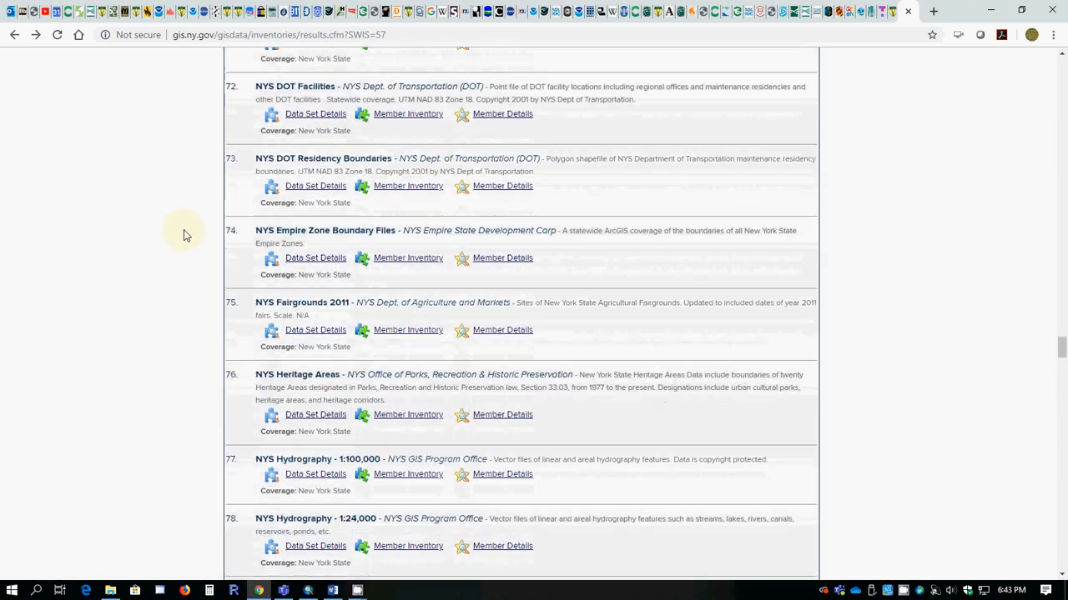
scroll(185, 235, up, 20)
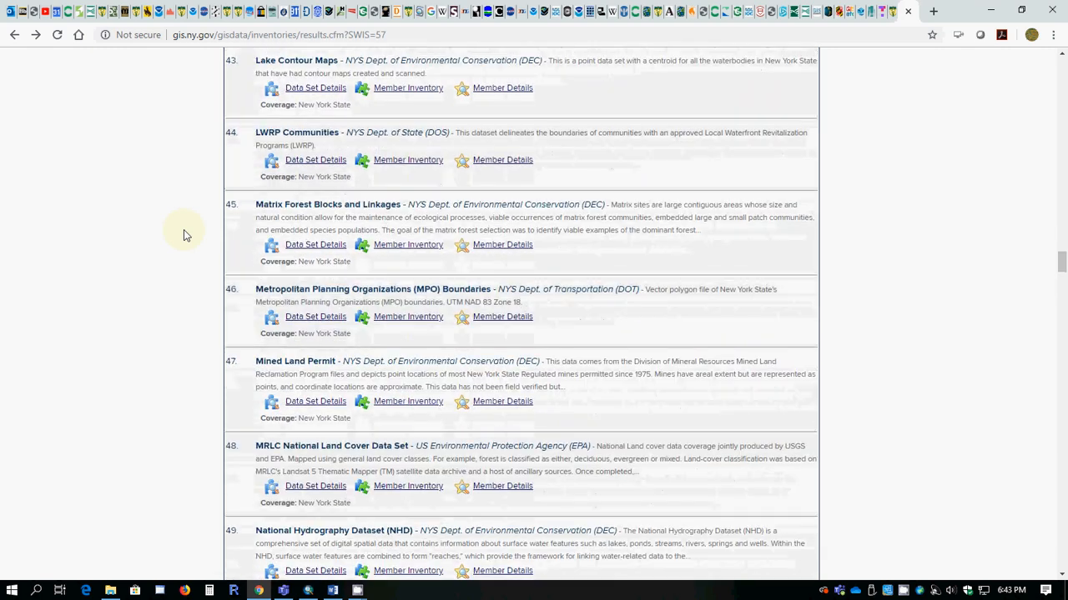
scroll(185, 235, up, 15)
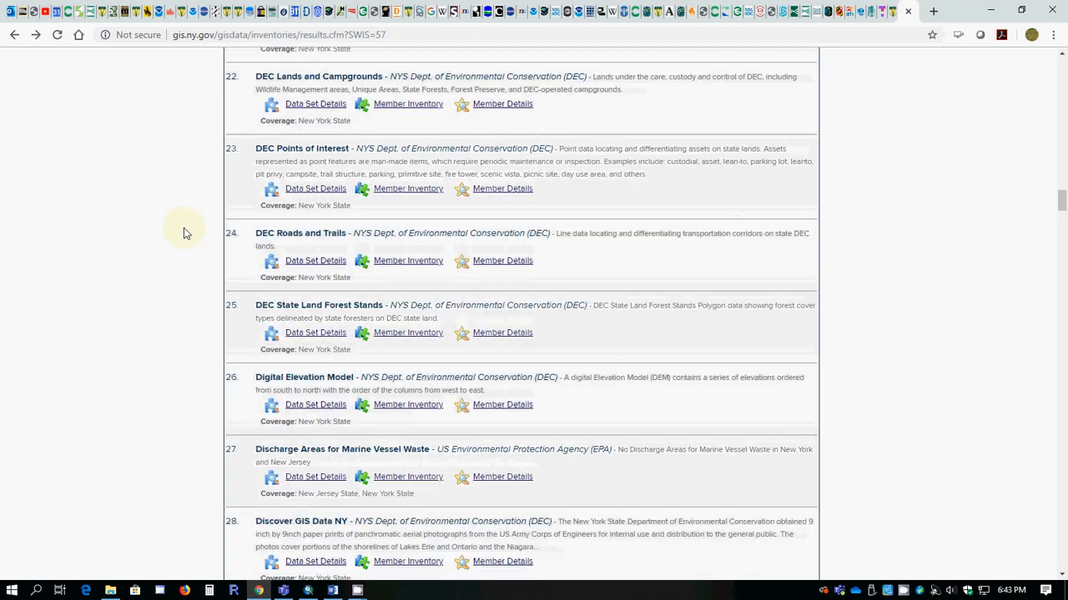
scroll(185, 235, up, 15)
scroll(185, 235, down, 15)
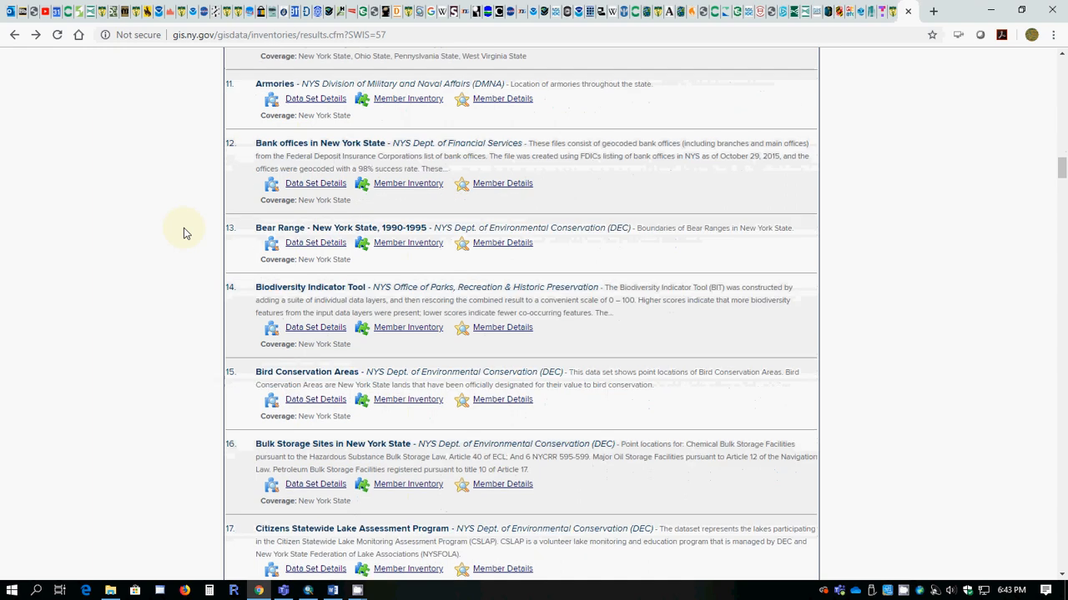
scroll(185, 234, down, 20)
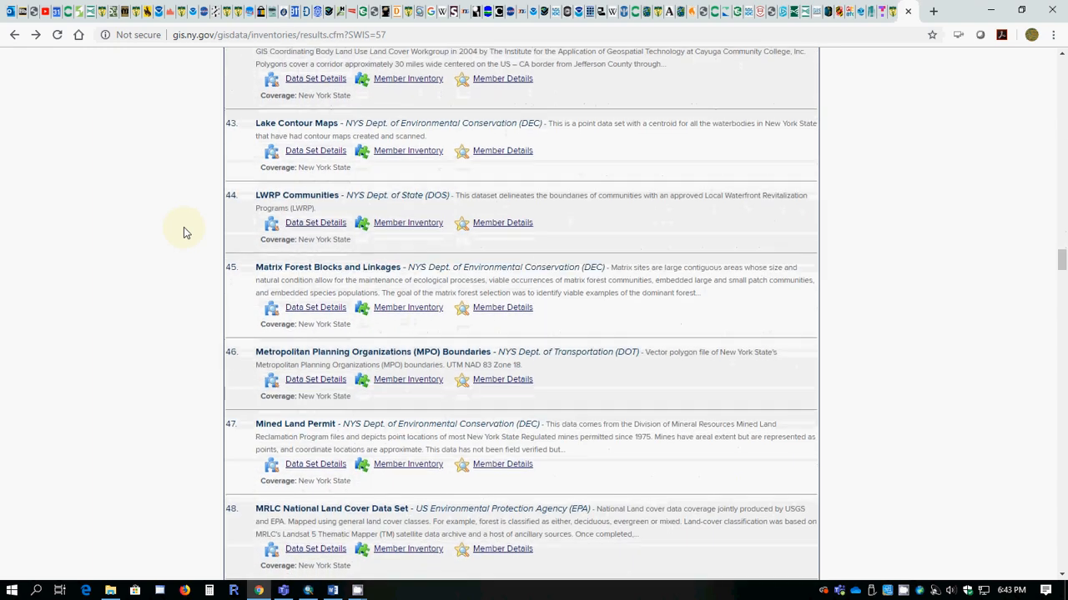
scroll(185, 234, down, 13)
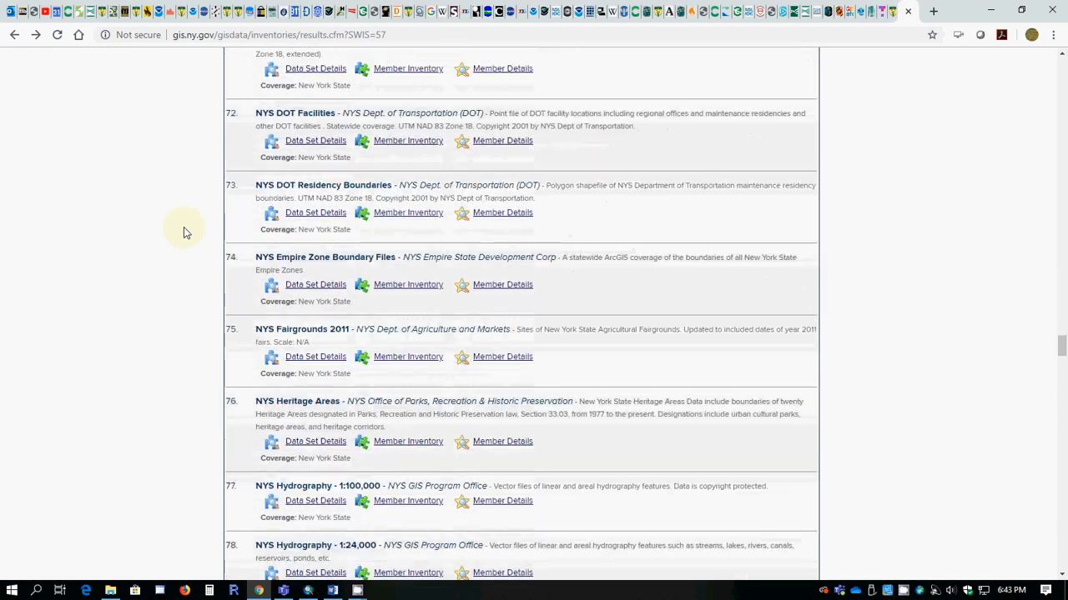
Open the NYS Bridges data set details from the state coverage list and download NYSDOTBridges.zip
scroll(183, 233, up, 3)
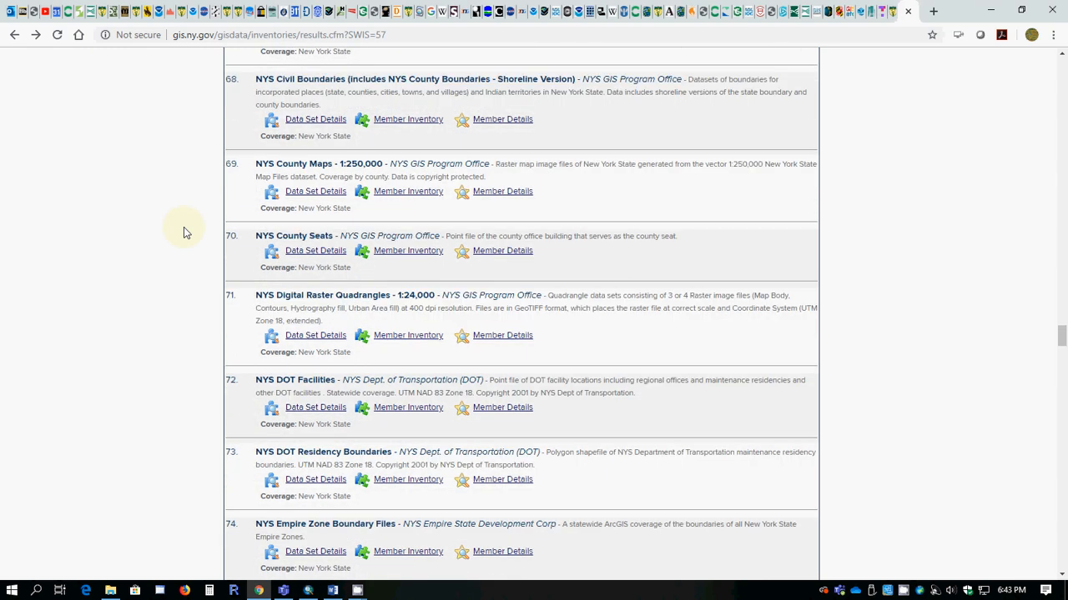
scroll(185, 234, up, 6)
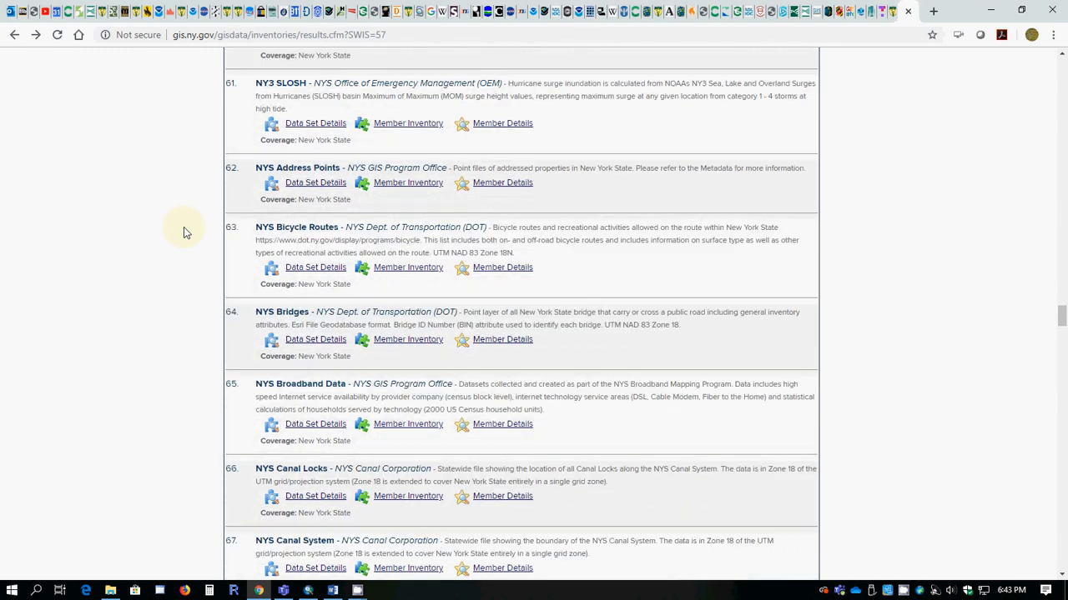
scroll(185, 232, down, 2)
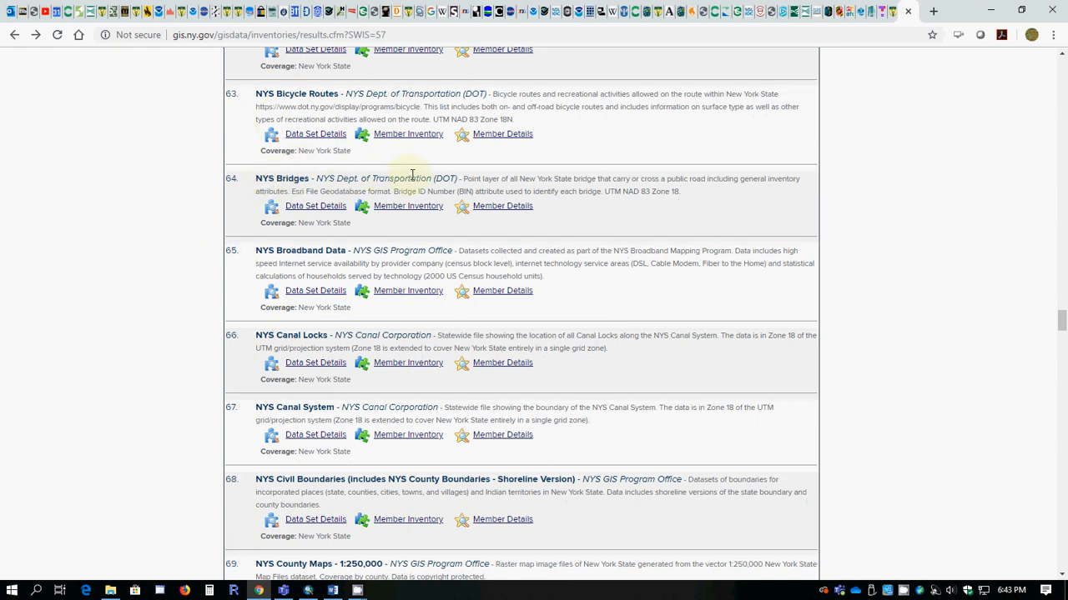
click(312, 209)
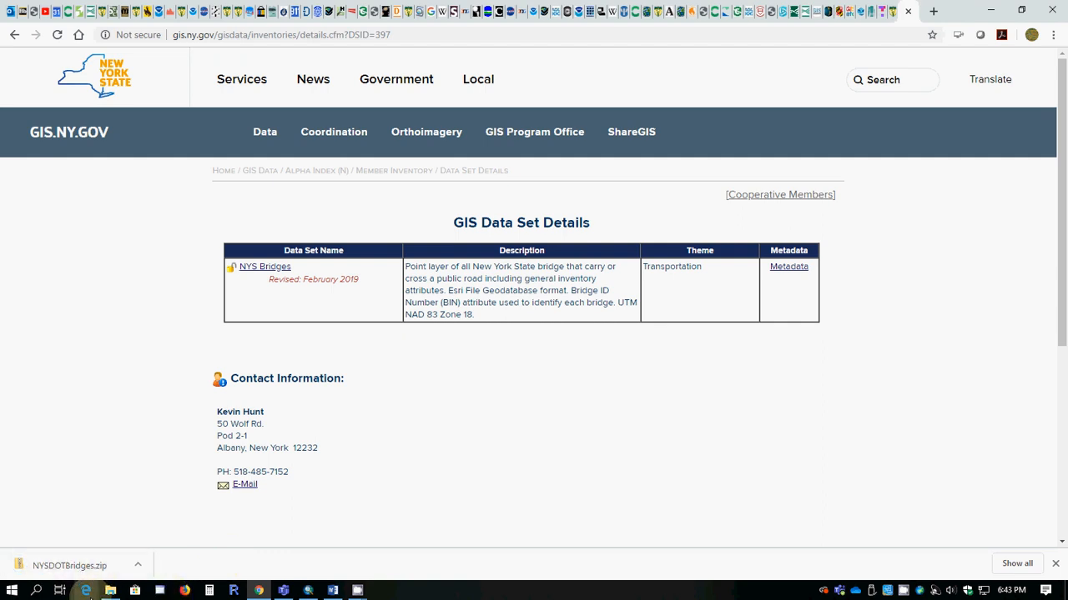
Open the downloaded NYSDOTBridges.zip and copy the NYSDOTBridges.gdb folder inside it
click(63, 569)
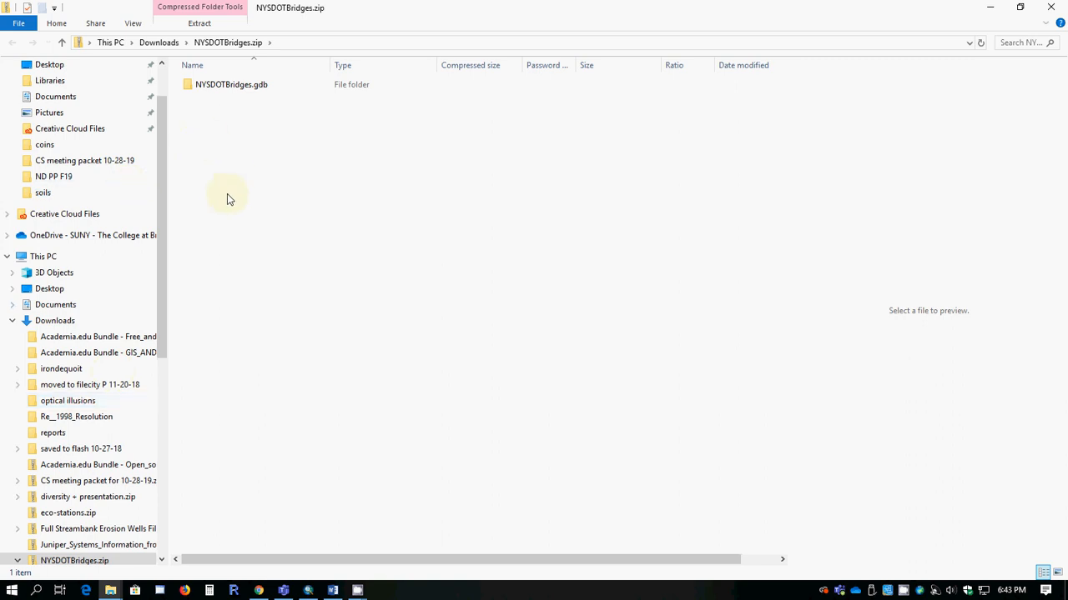
right_click(189, 89)
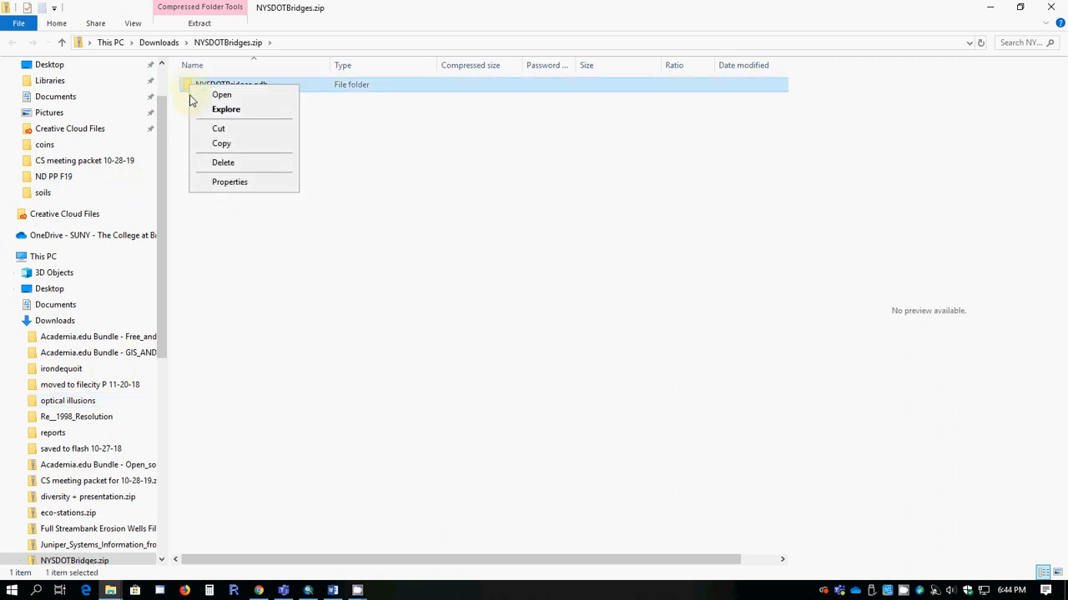
click(225, 143)
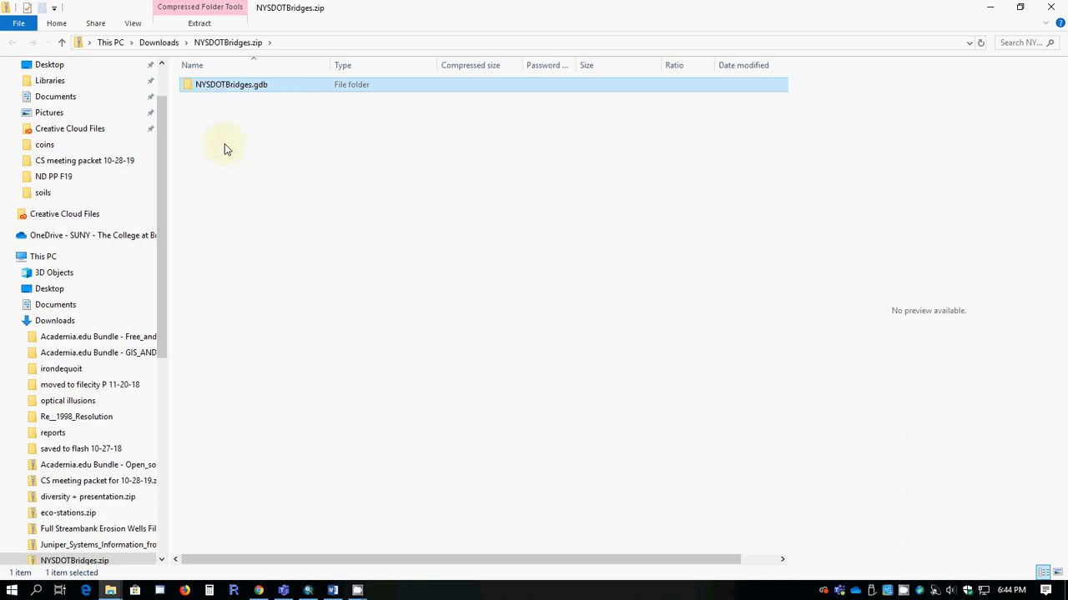
Minimize the open windows to reveal the desktop and paste the copied NYSDOTBridges.gdb folder there
click(991, 6)
click(988, 10)
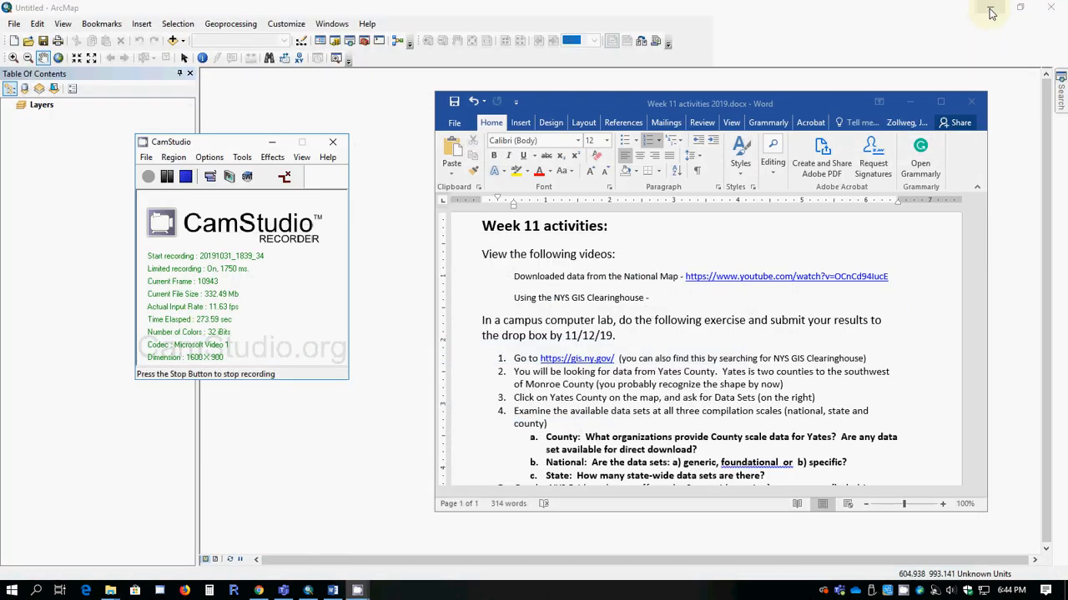
click(988, 10)
click(988, 10)
click(910, 102)
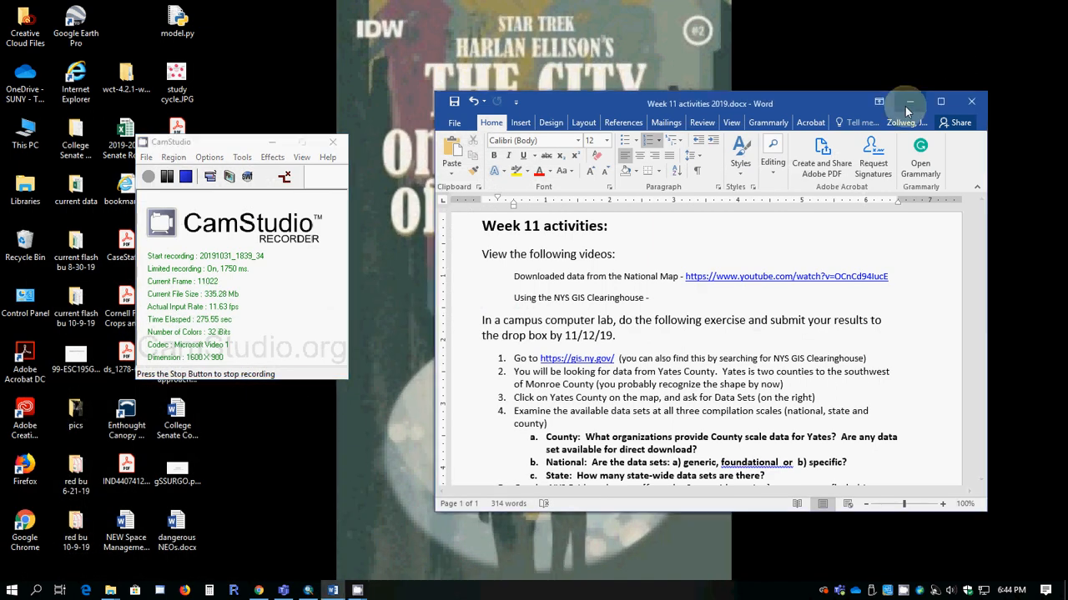
right_click(847, 121)
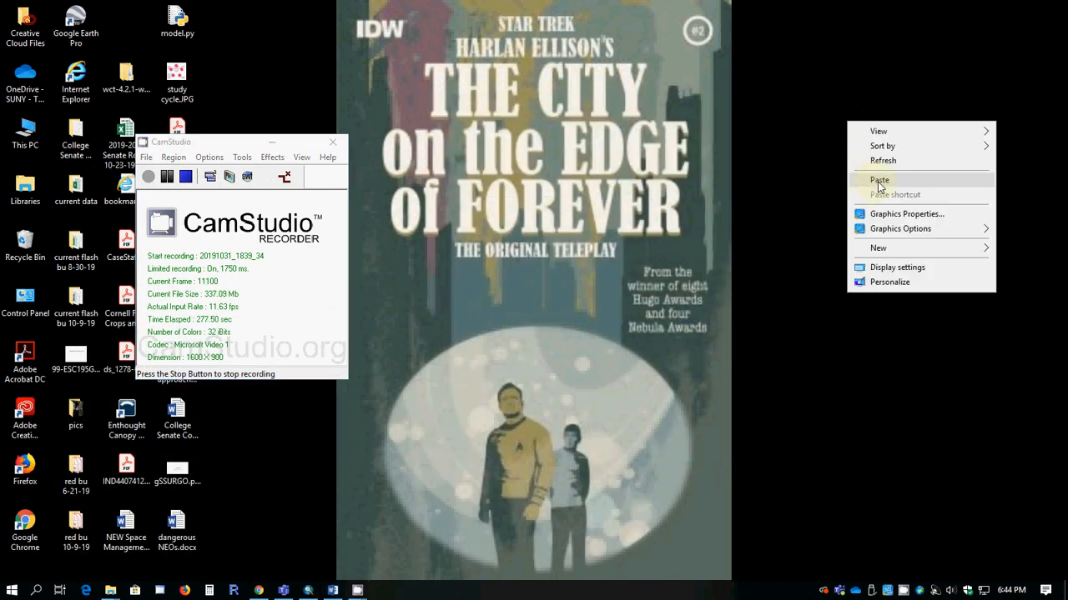
click(879, 182)
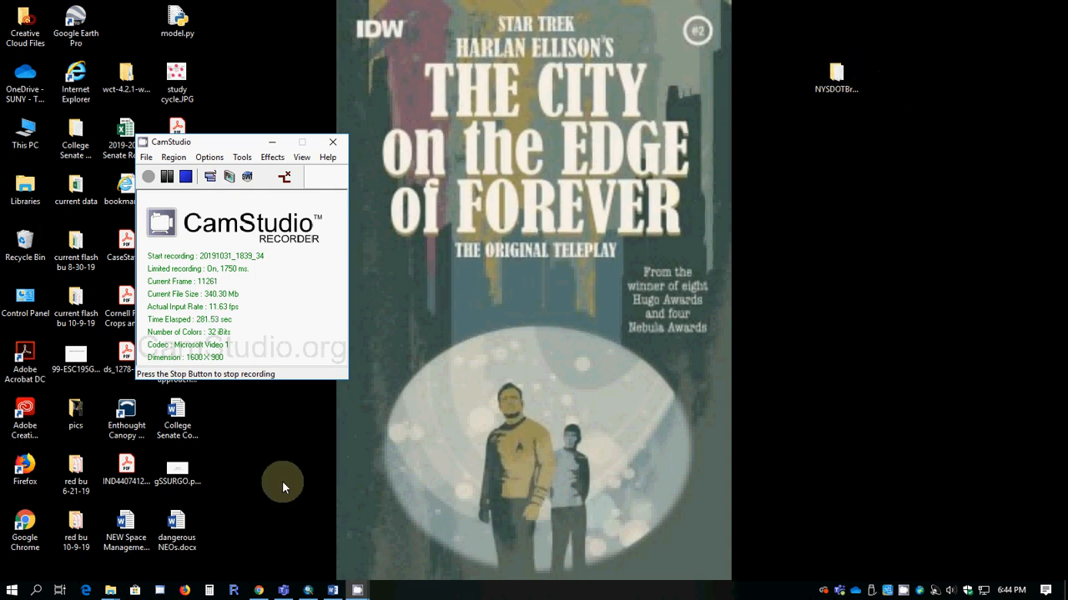
Switch to ArcMap, start adding data to the untitled map, and create a folder connection to the Desktop
click(308, 591)
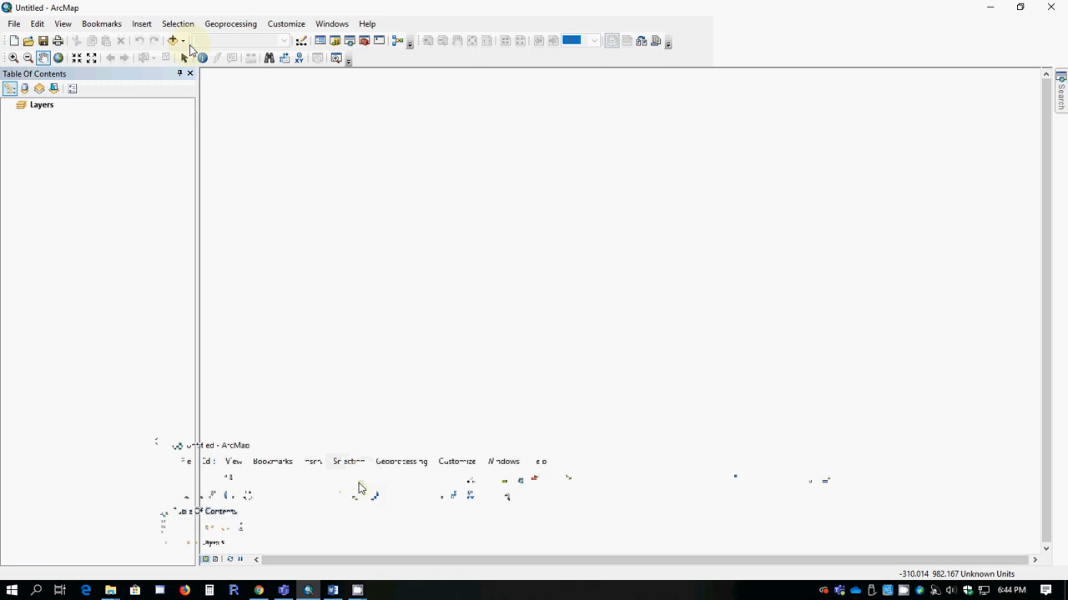
click(182, 40)
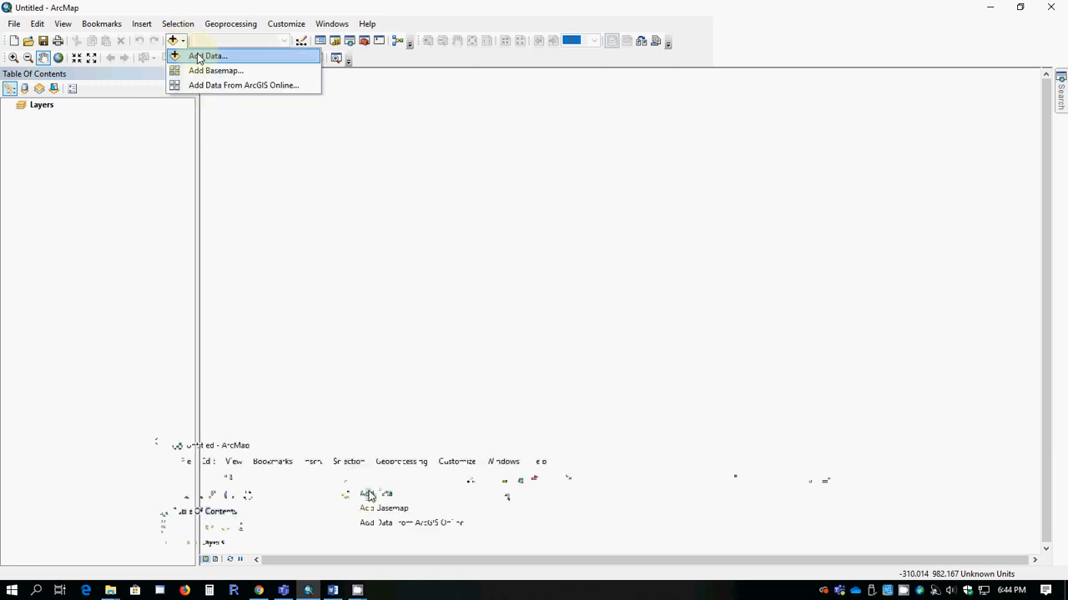
click(323, 32)
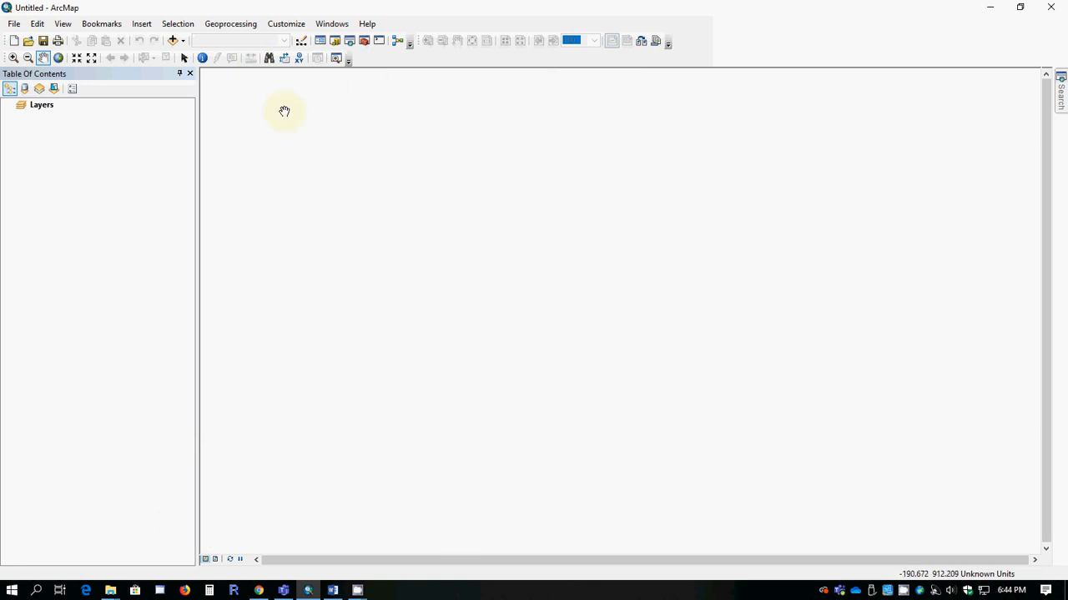
click(183, 40)
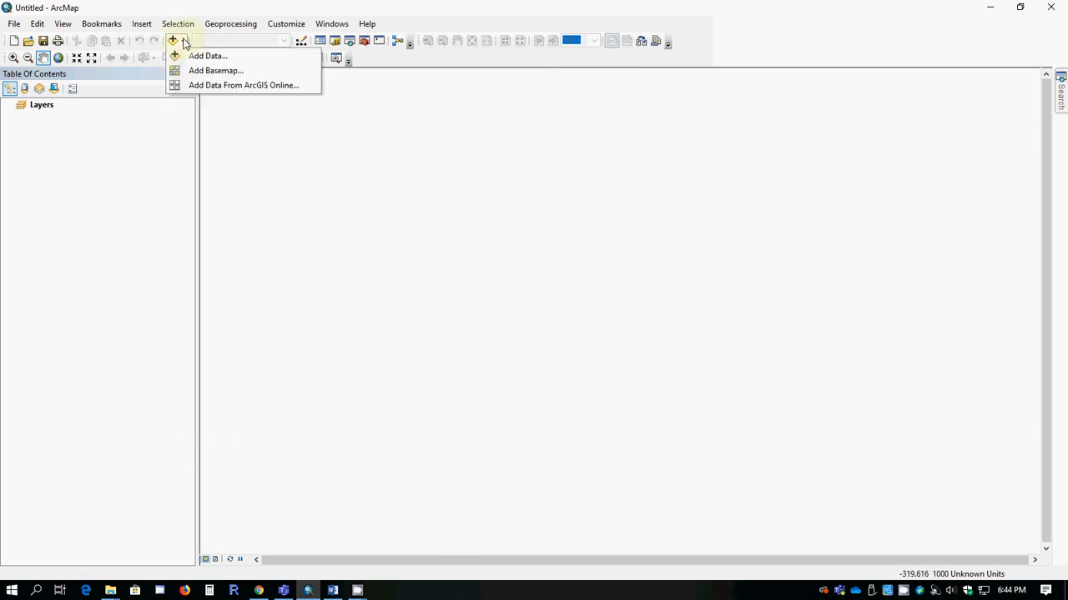
click(203, 56)
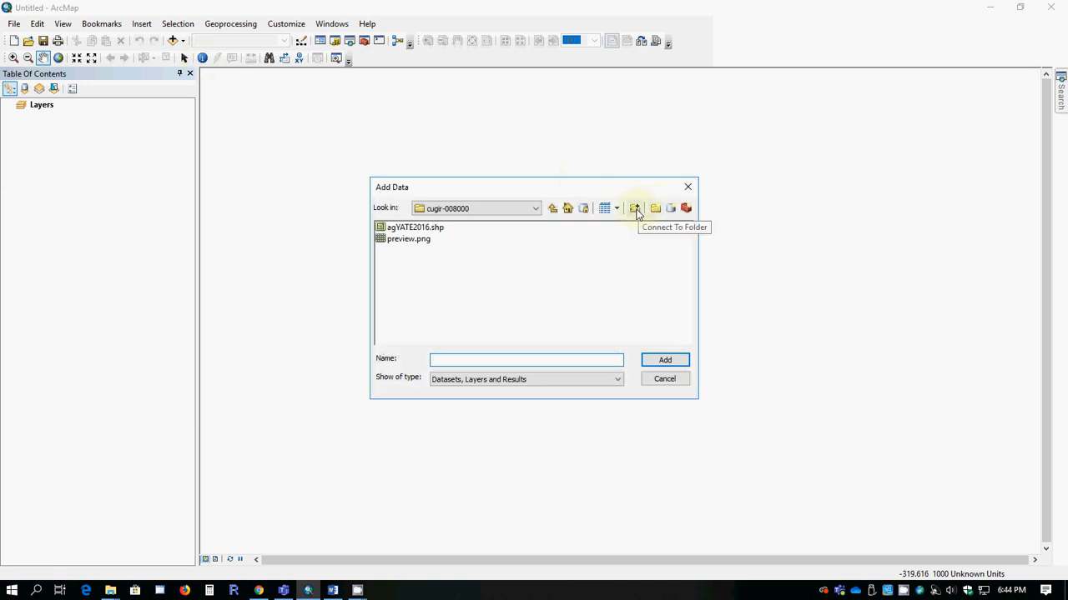
click(635, 210)
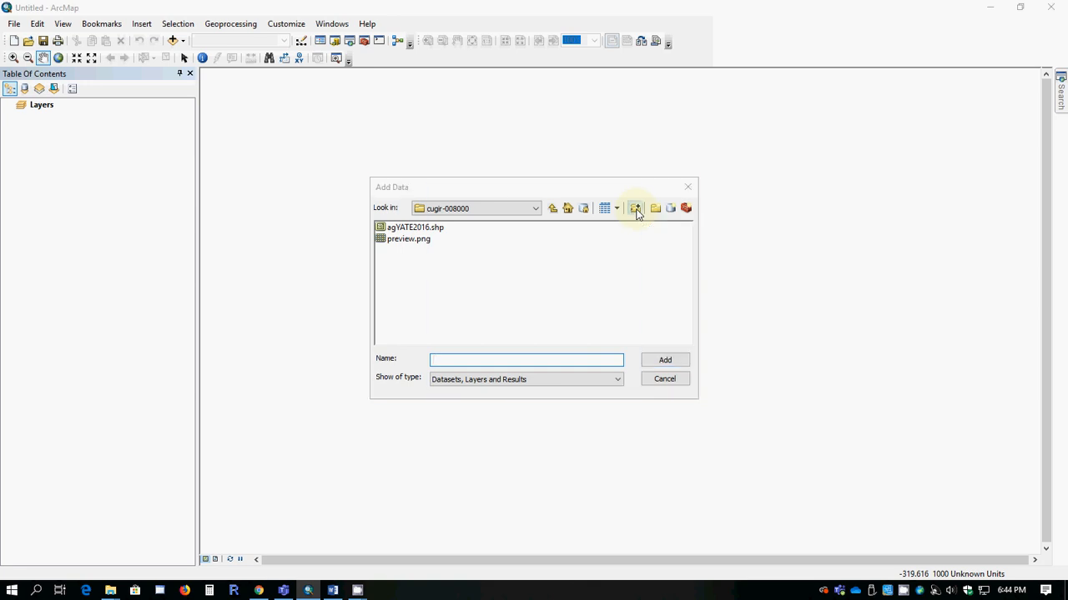
click(467, 249)
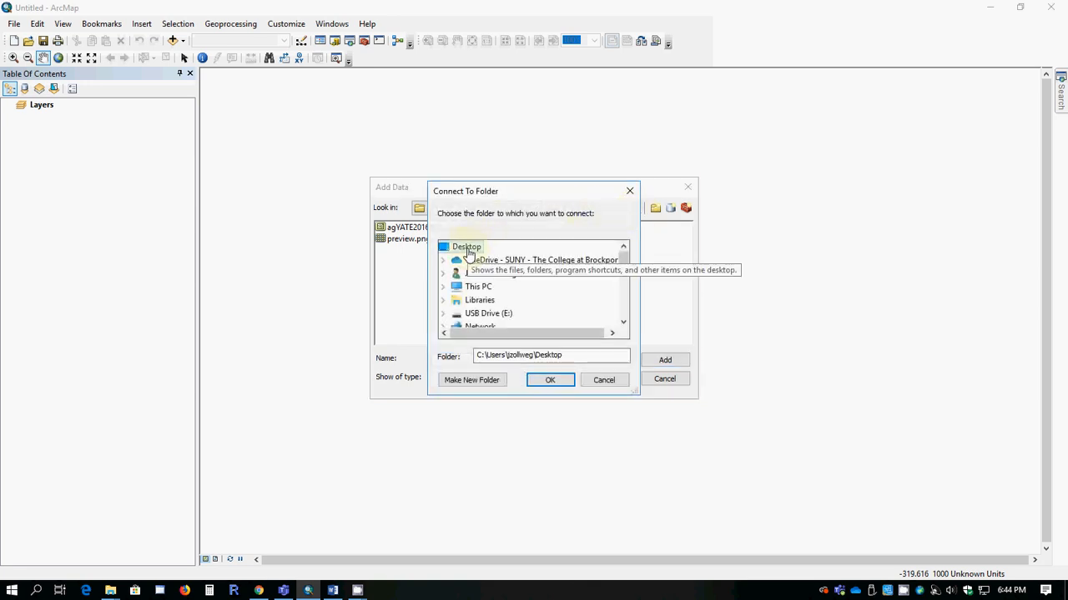
click(554, 380)
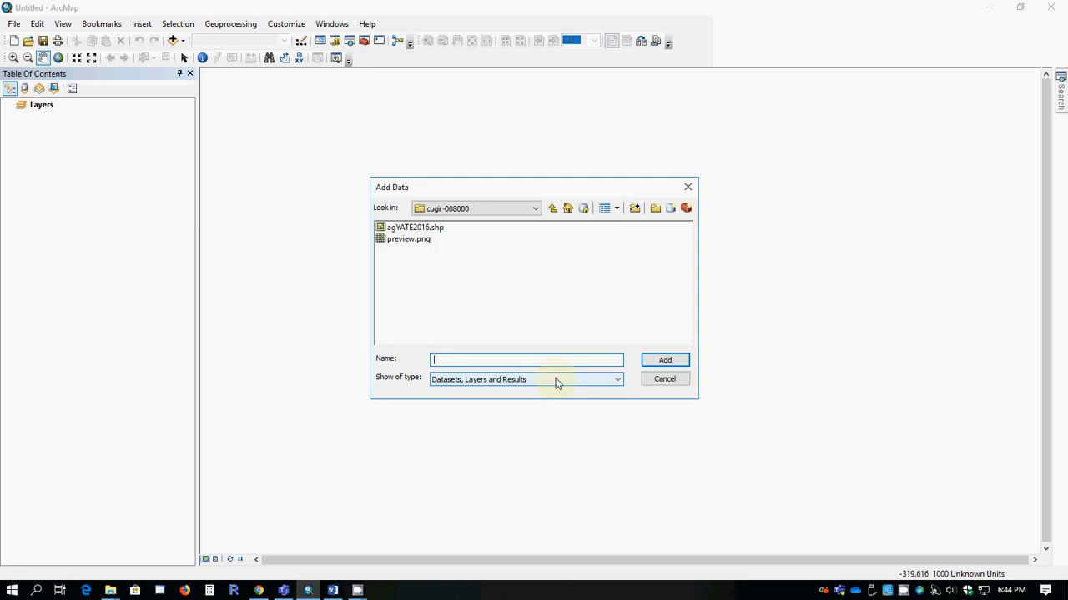
Add the Bridges_Feb2019 feature class from NYSDOTBridges.gdb in the Desktop folder connection to the map
click(553, 209)
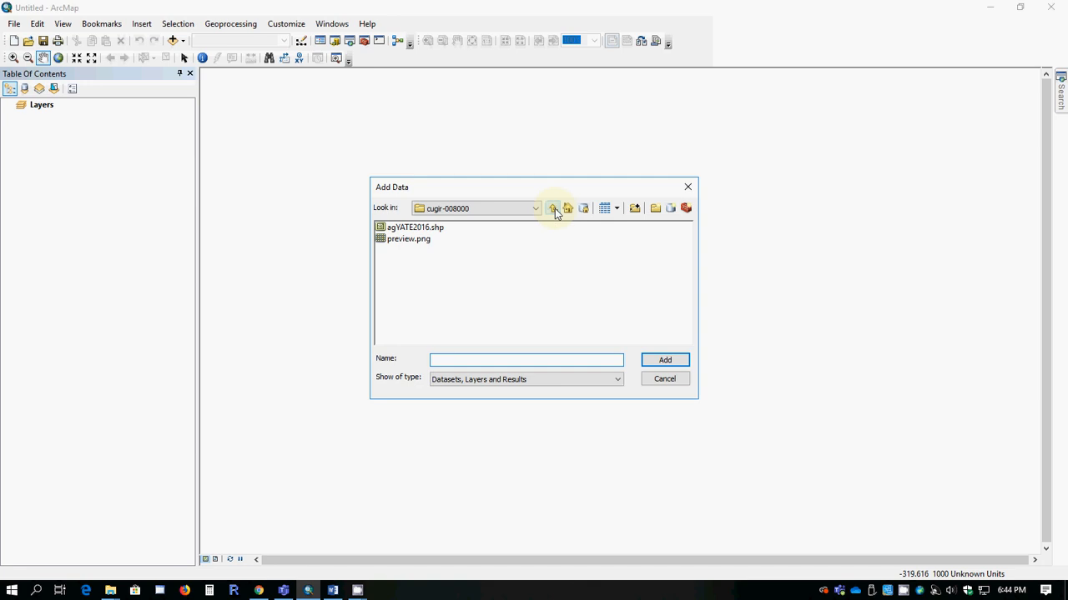
click(535, 208)
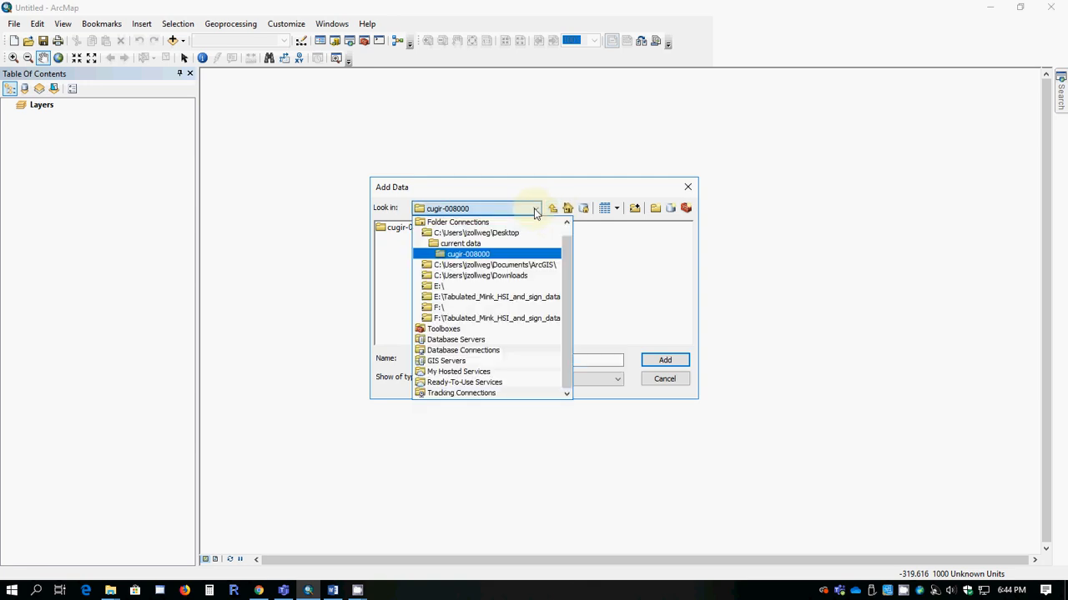
click(477, 234)
click(527, 354)
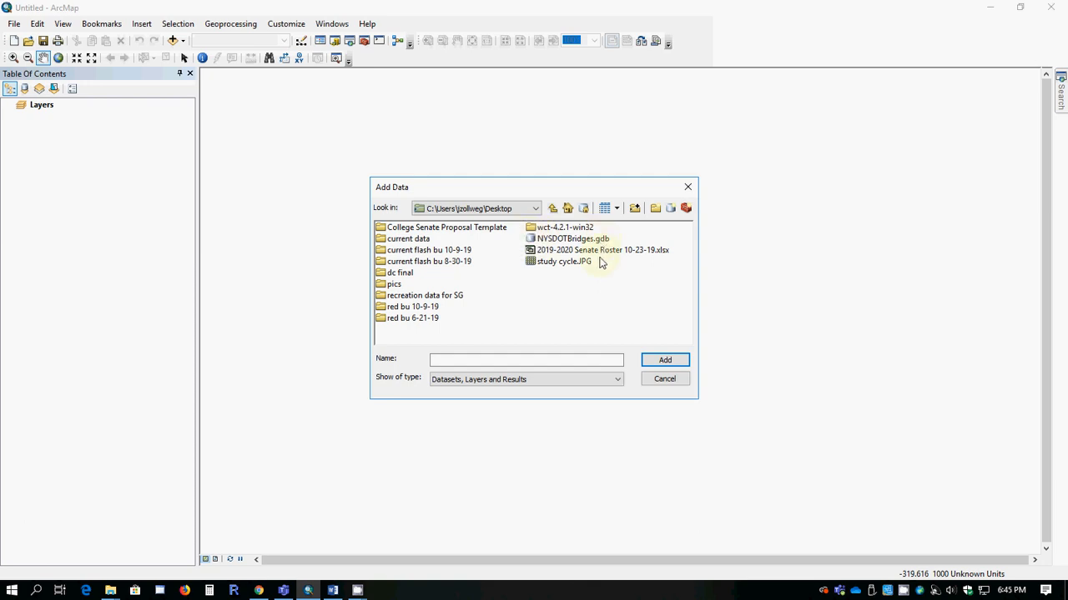
double_click(534, 239)
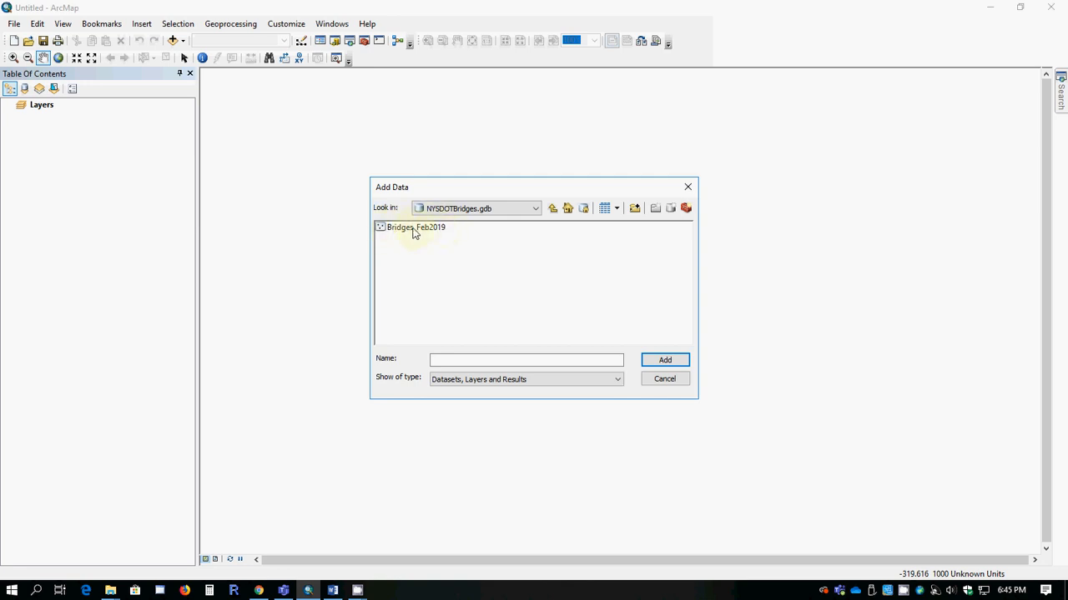
click(385, 230)
click(678, 360)
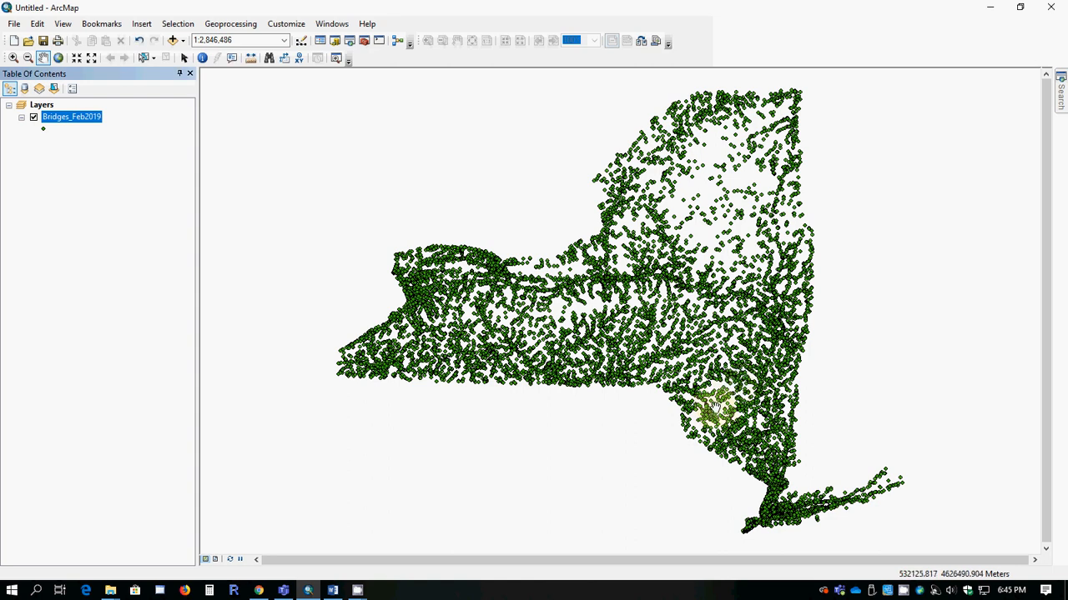
Check the source properties of the Bridges_Feb2019 layer and look through the fields of its attribute table
right_click(68, 123)
click(157, 398)
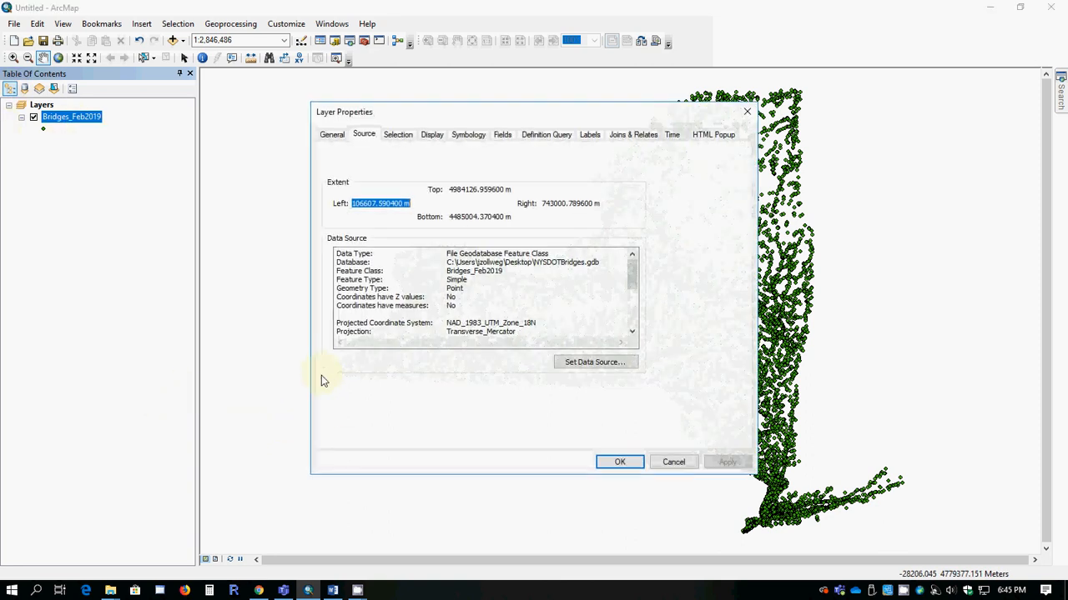
click(667, 463)
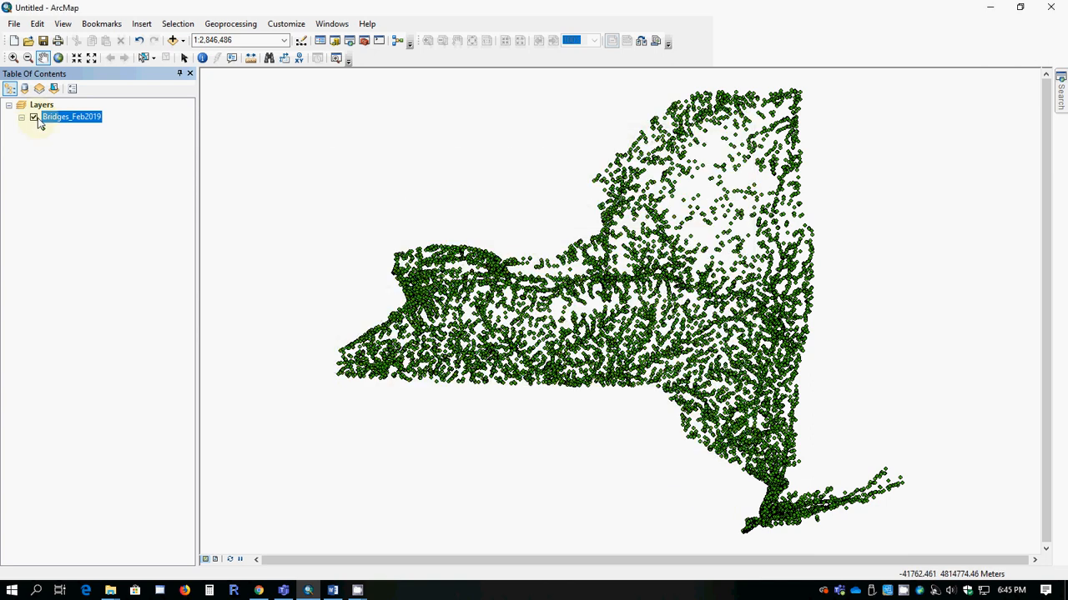
right_click(65, 118)
click(119, 155)
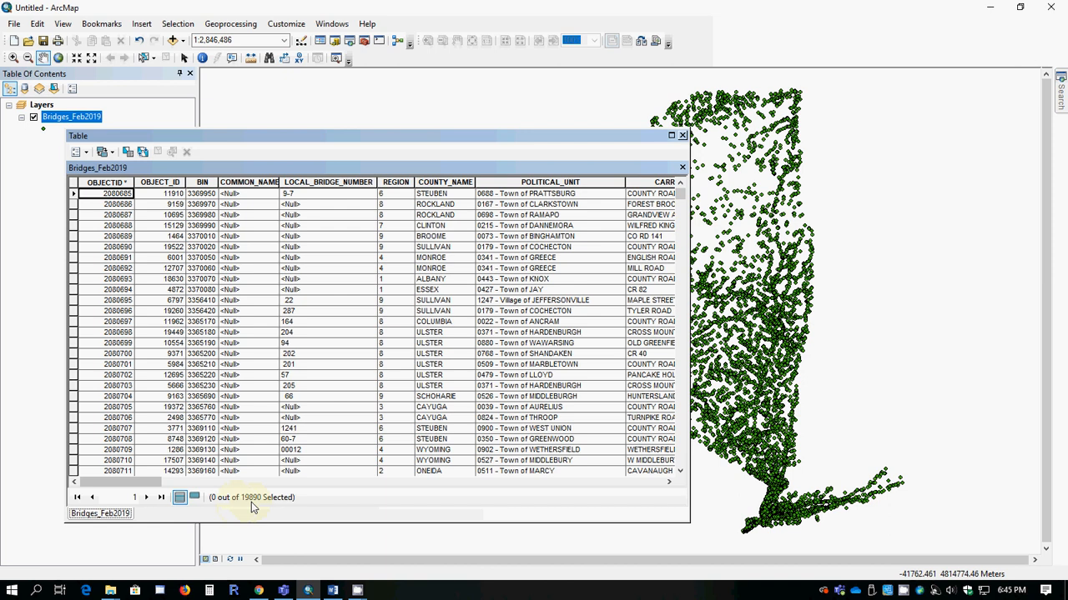
drag(135, 482, 270, 490)
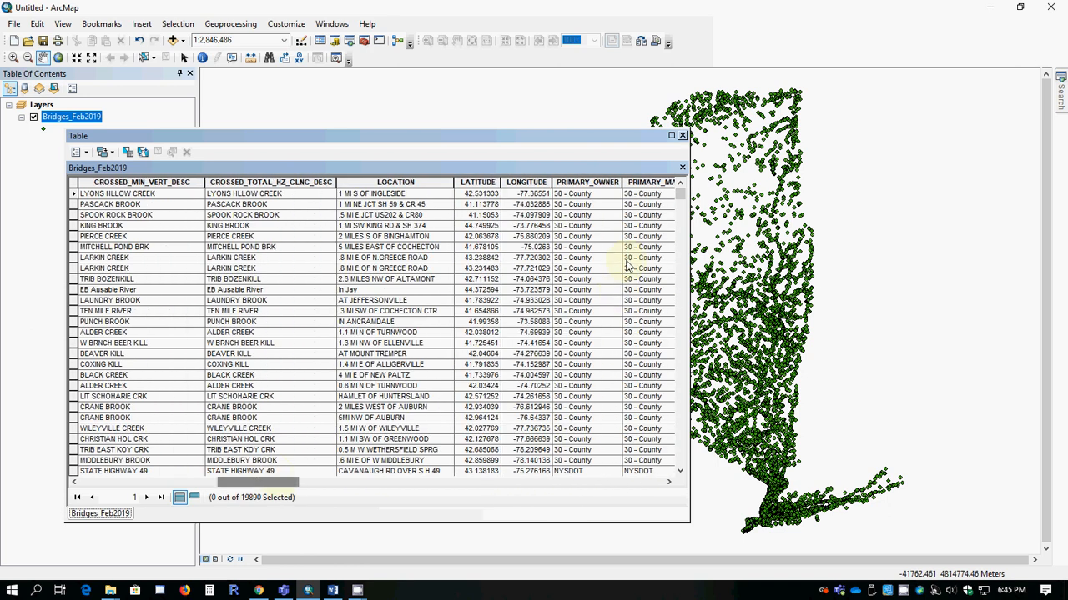
click(682, 136)
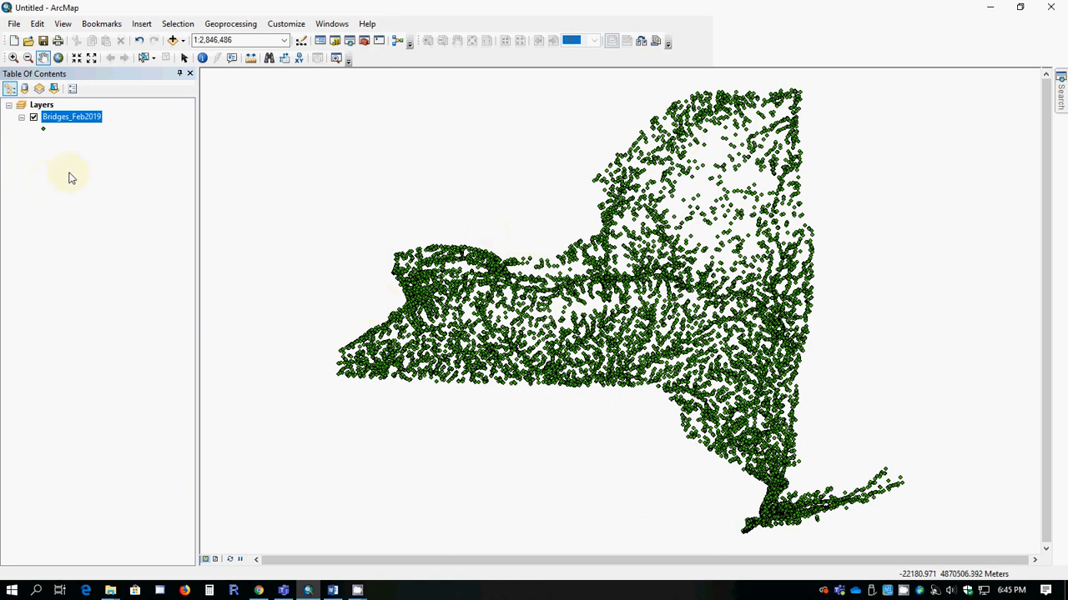
Add YatesTowns.shp from the YatesTowns folder in the Desktop's current data folder and place the layer above Bridges_Feb2019
click(184, 40)
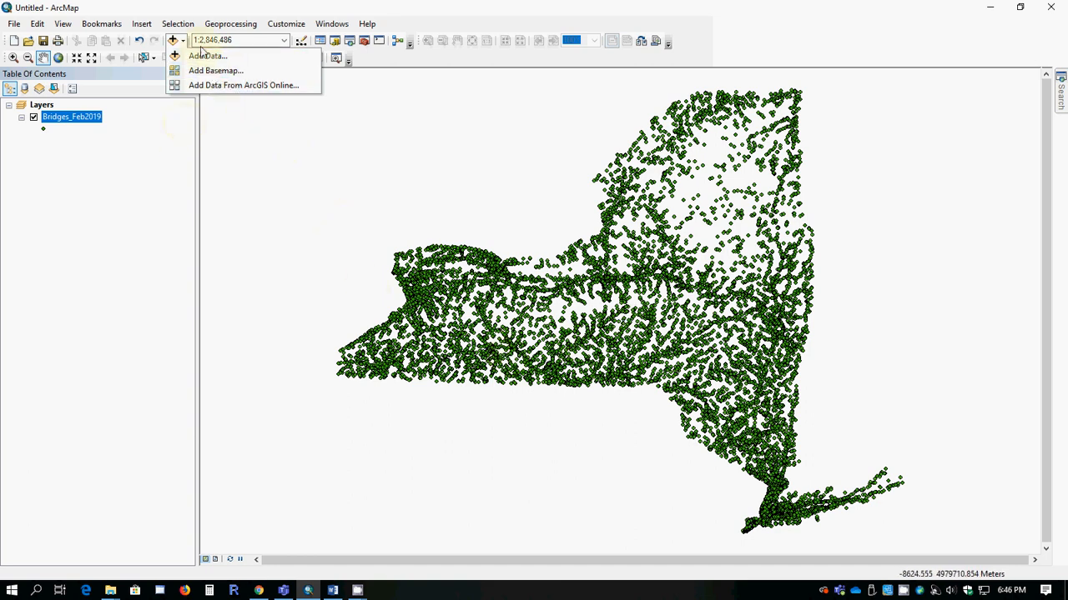
click(204, 55)
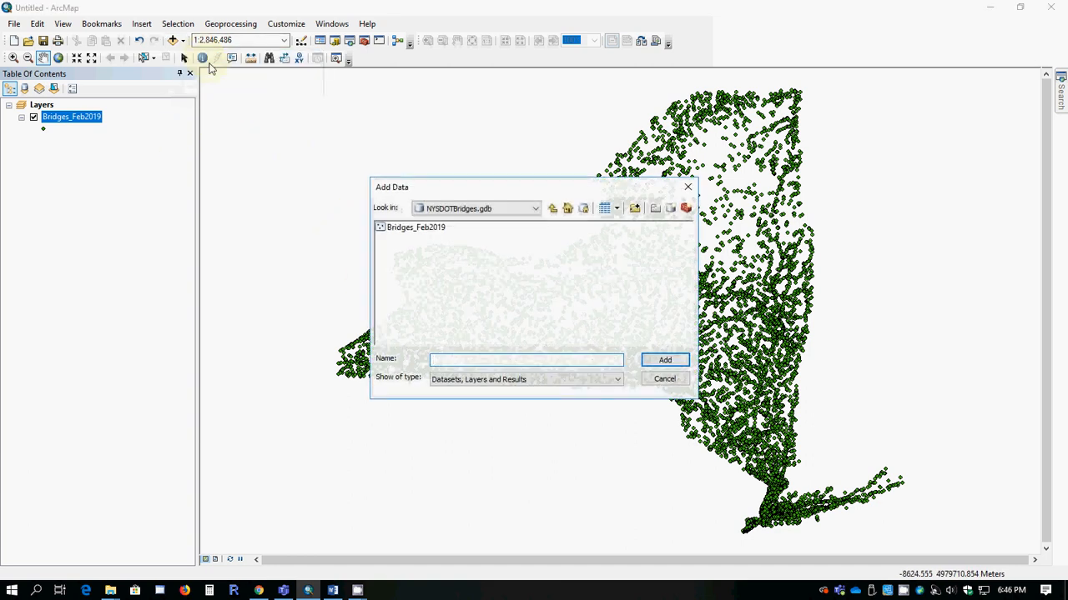
click(552, 209)
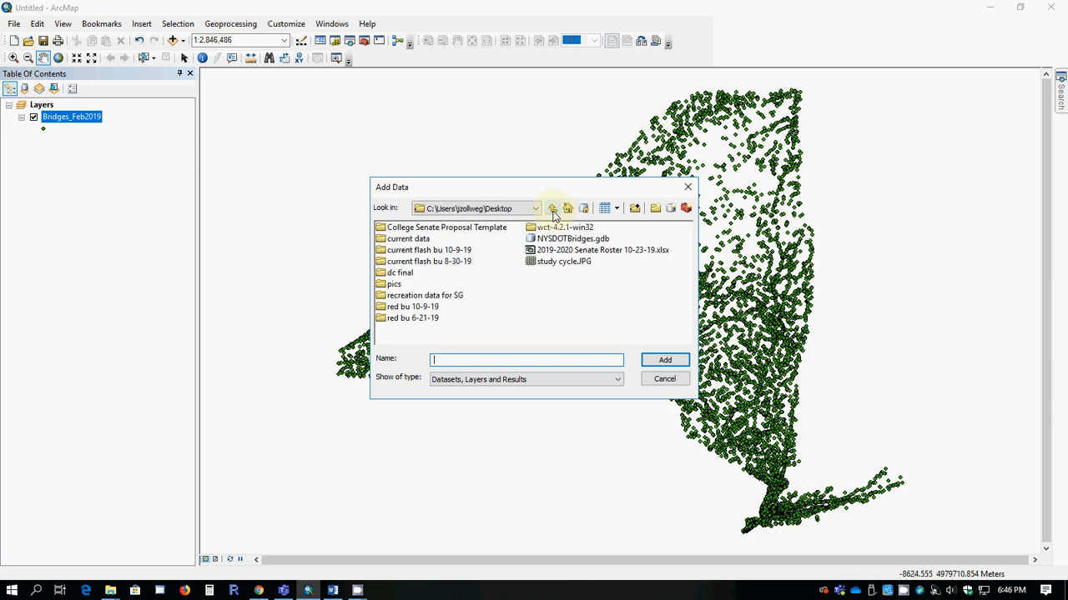
click(553, 209)
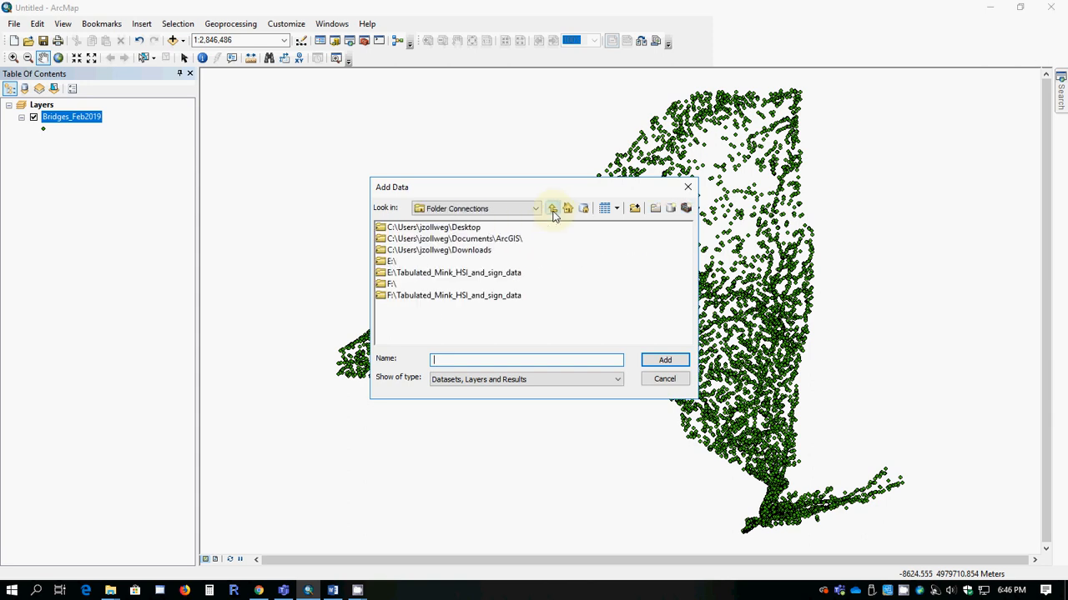
click(467, 230)
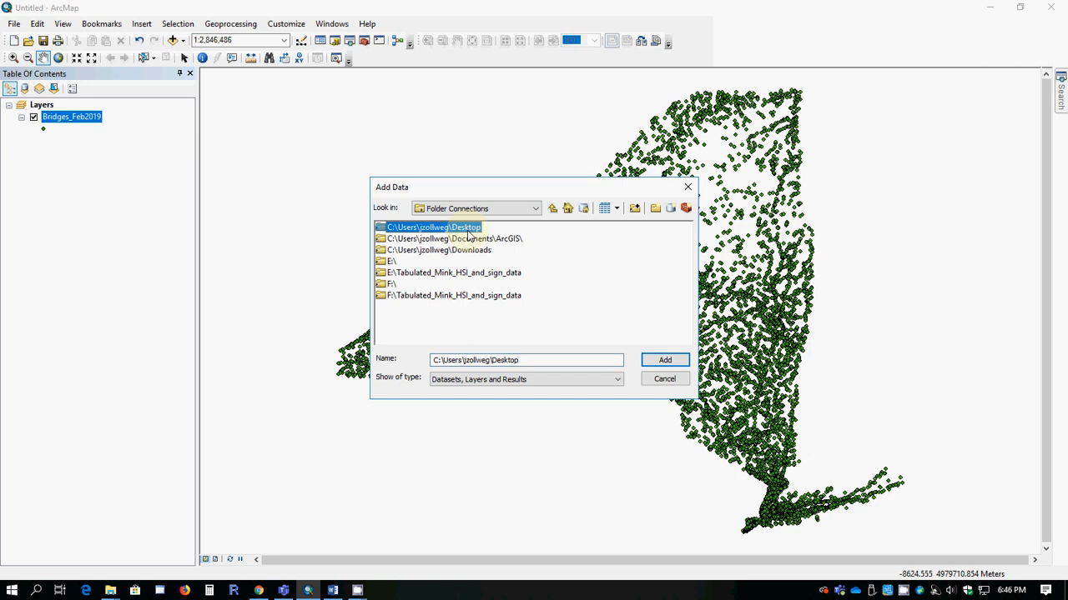
double_click(382, 228)
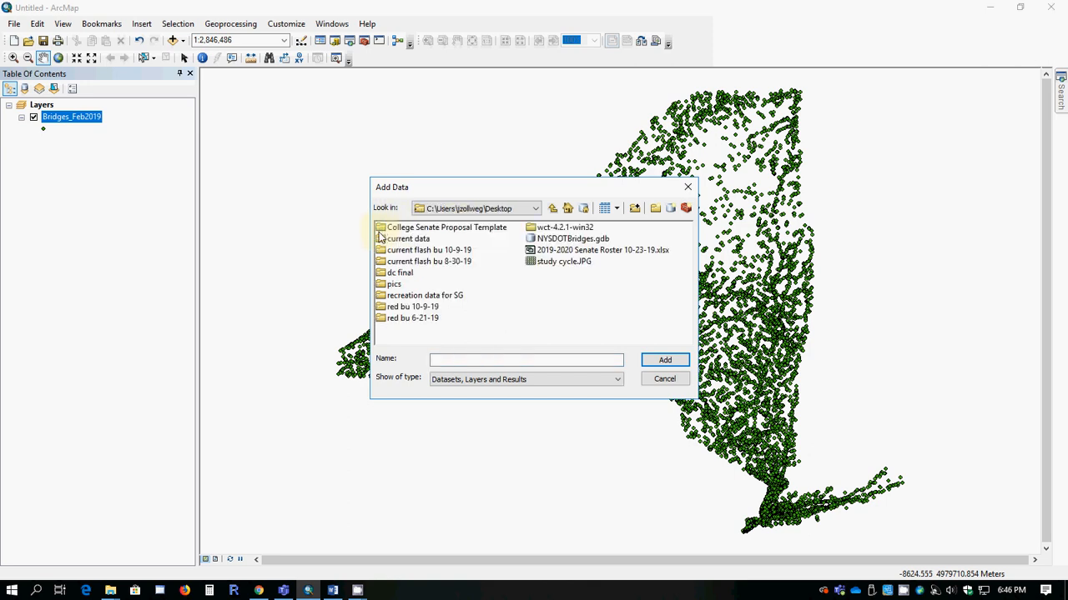
double_click(381, 238)
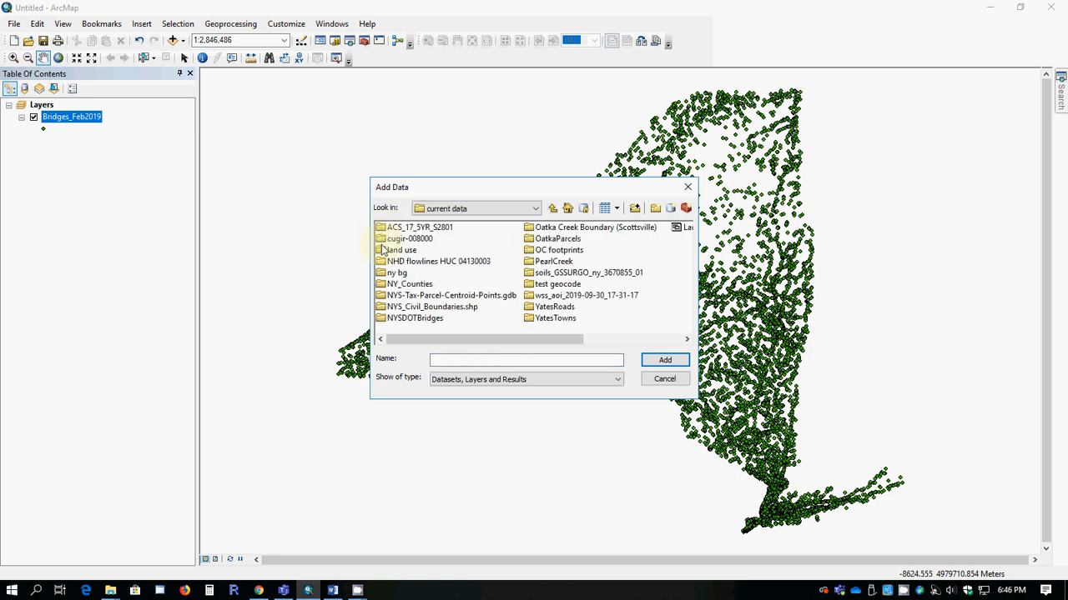
click(536, 320)
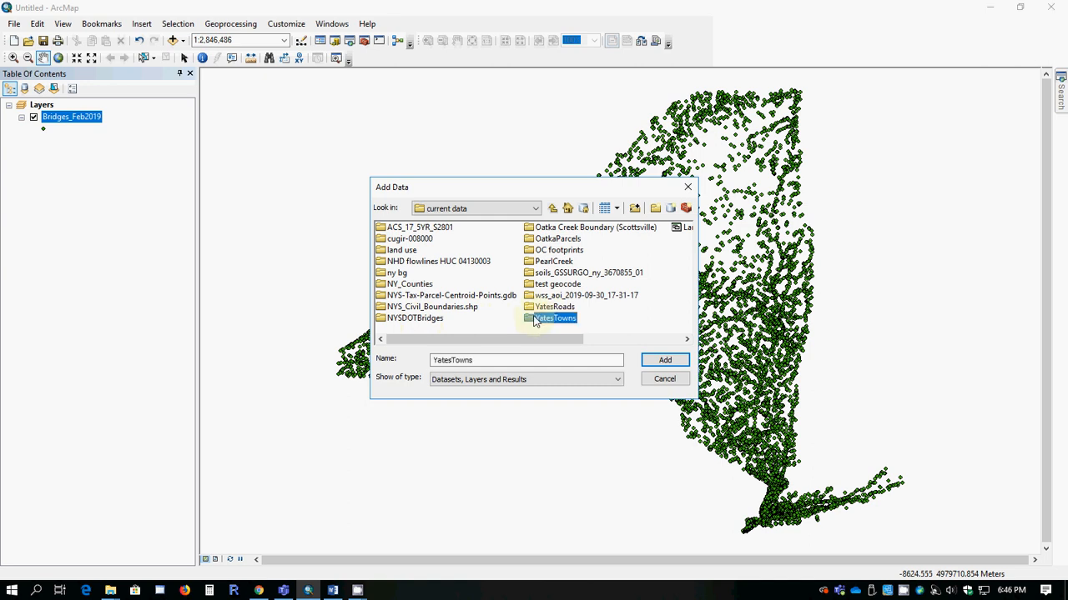
double_click(535, 320)
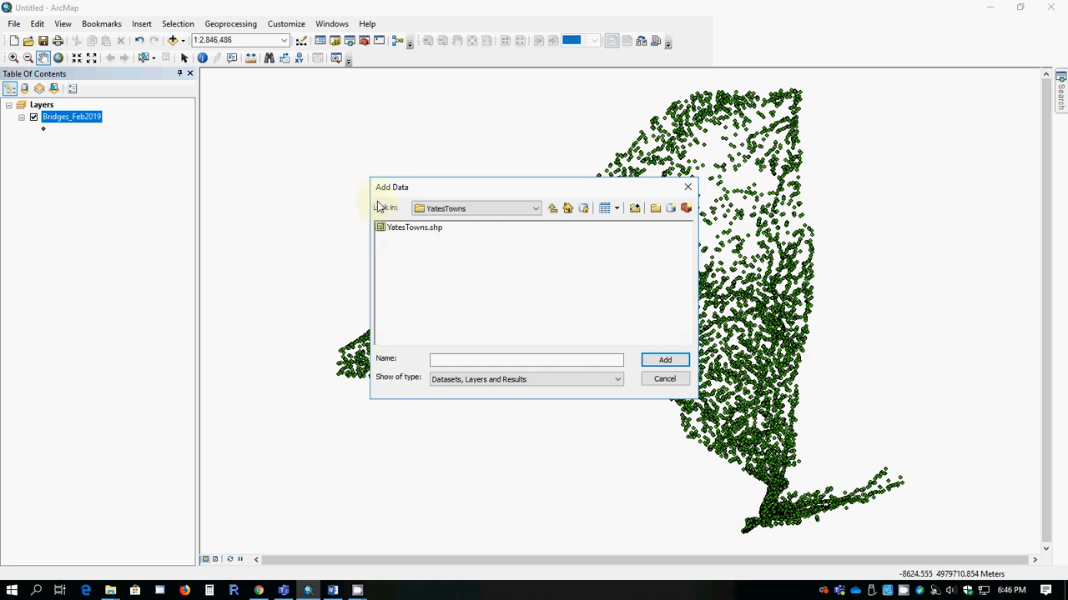
click(392, 227)
click(678, 359)
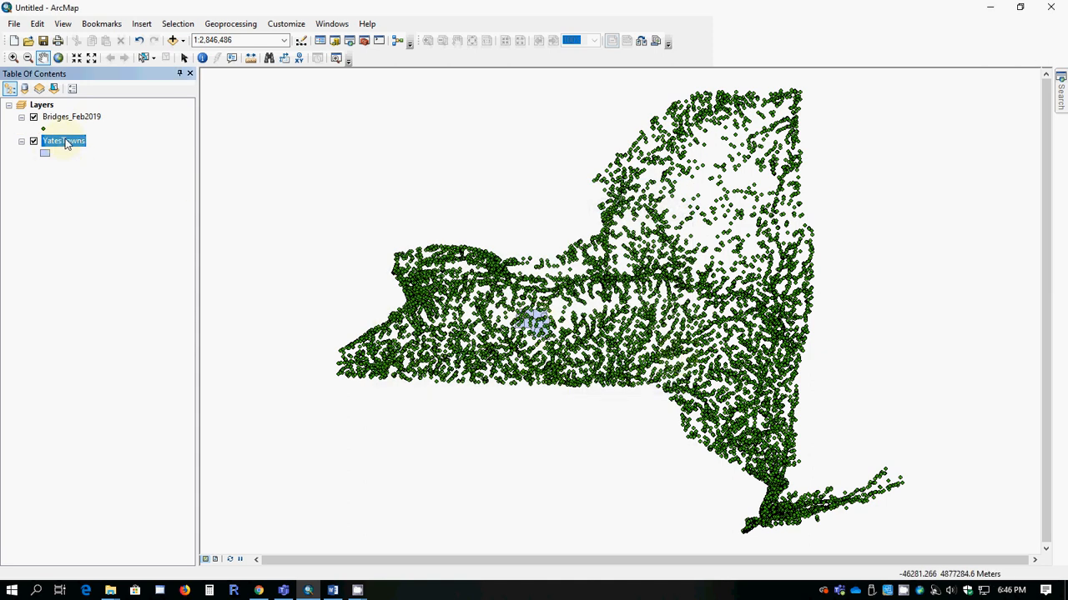
drag(65, 143, 67, 112)
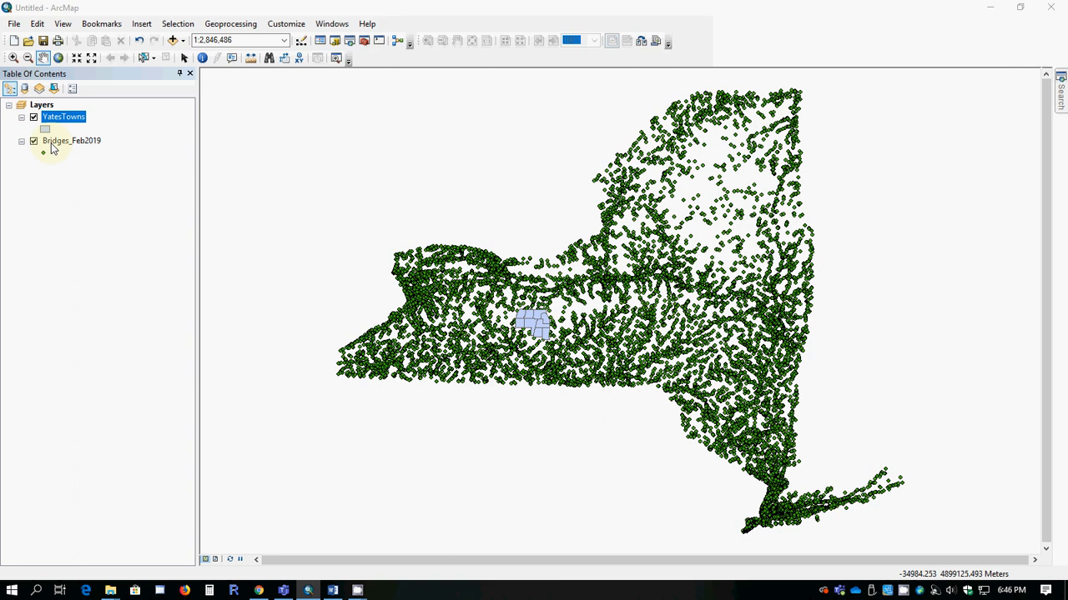
Use Select By Location to select the Bridges_Feb2019 features that intersect the YatesTowns layer
click(177, 23)
click(205, 55)
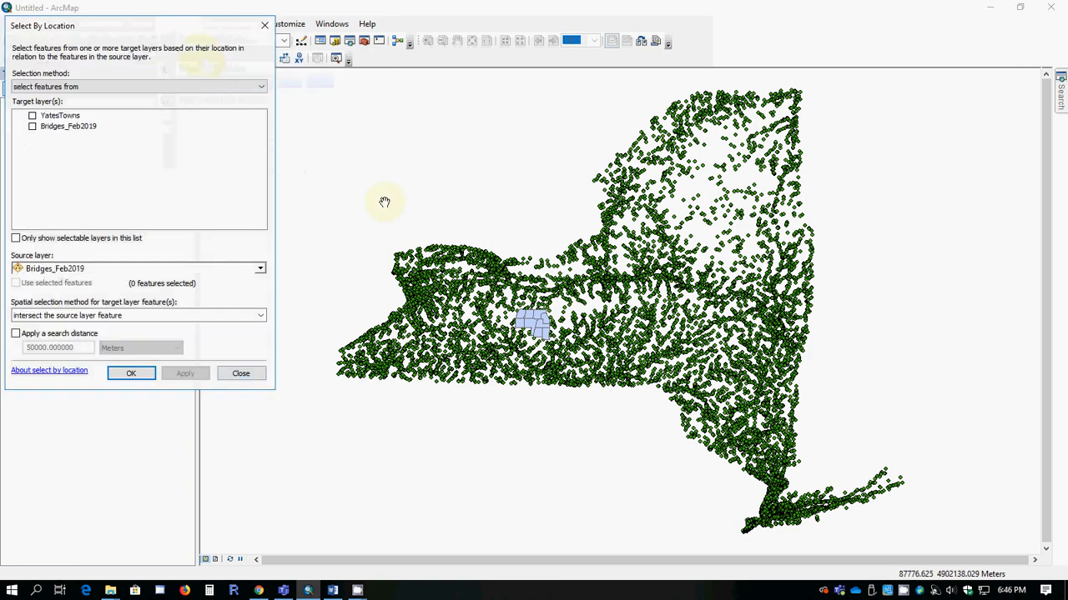
click(32, 127)
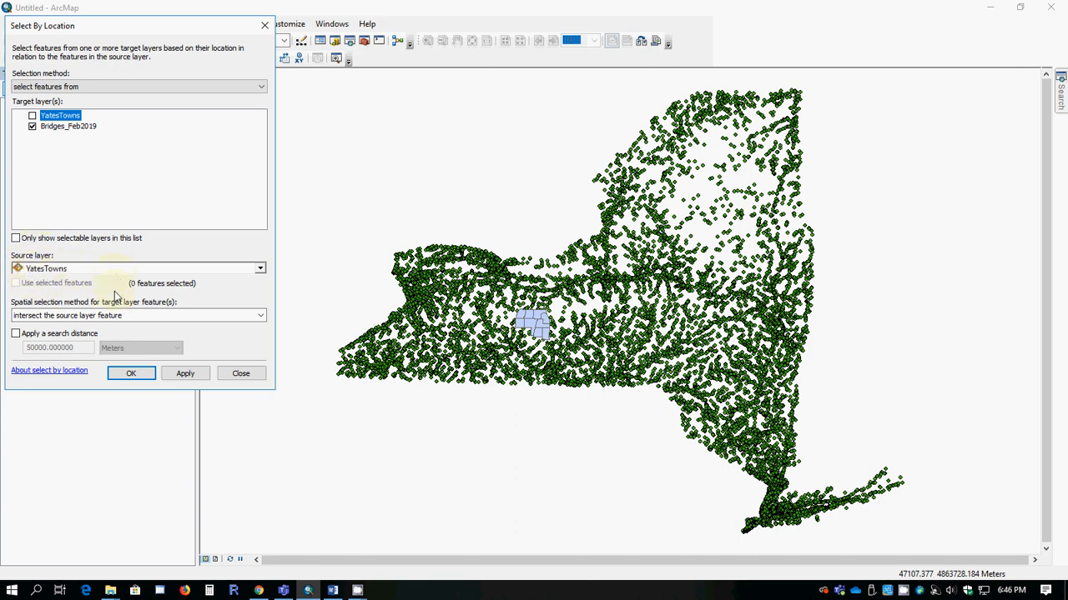
click(133, 375)
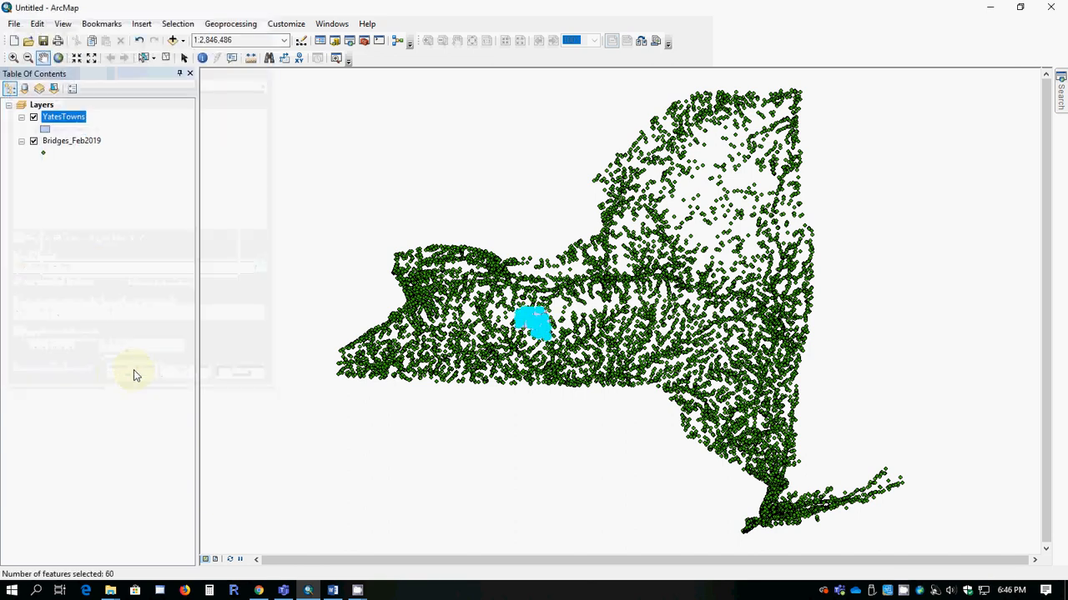
right_click(78, 120)
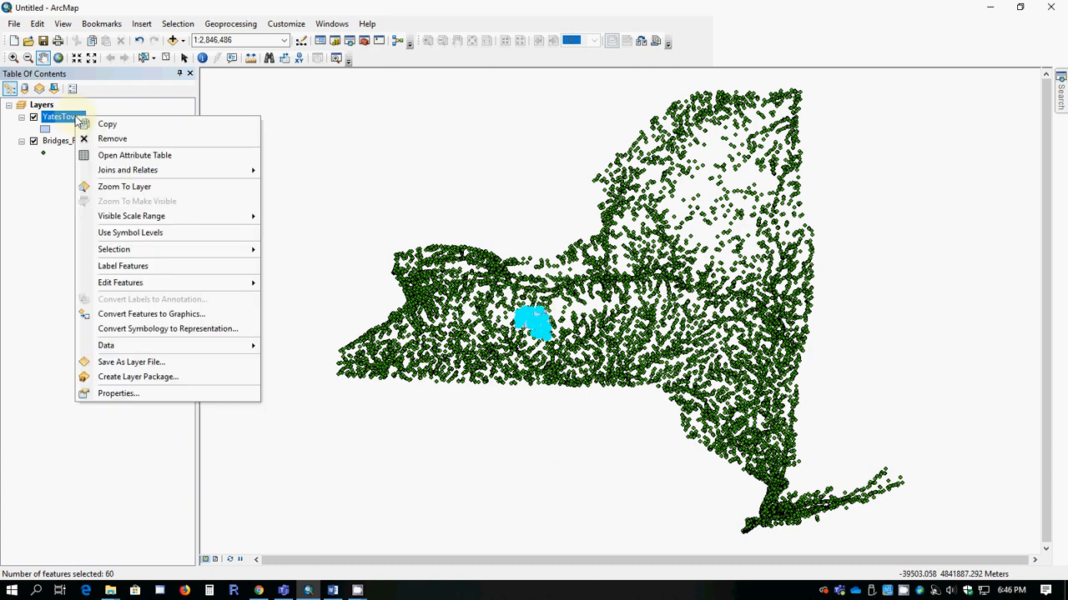
click(152, 187)
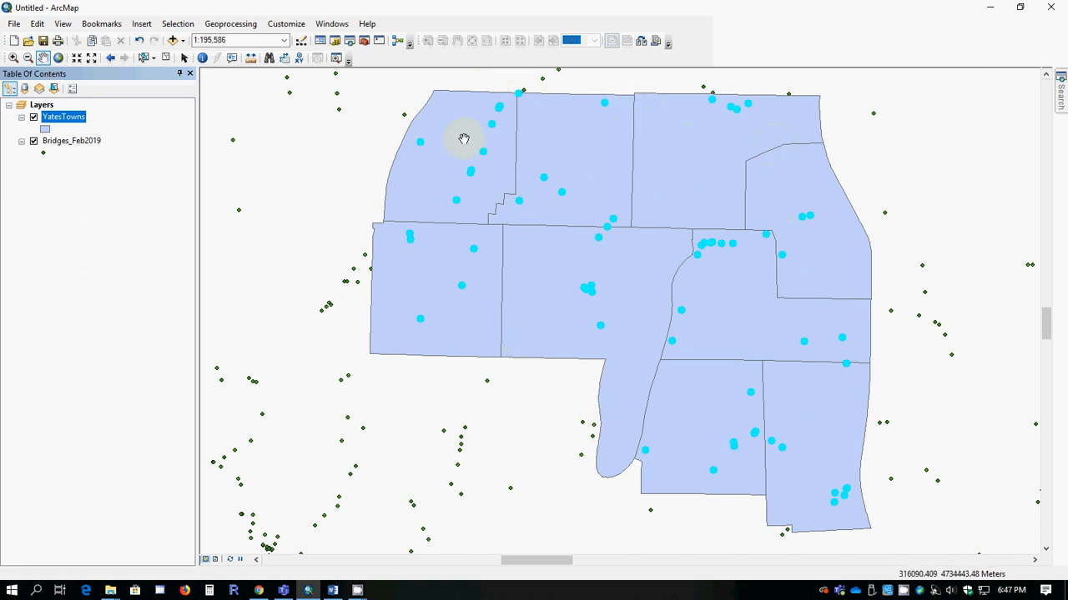
Show only the selected records in the Bridges_Feb2019 attribute table and sort them ascending by POLITICAL_UNIT
right_click(85, 144)
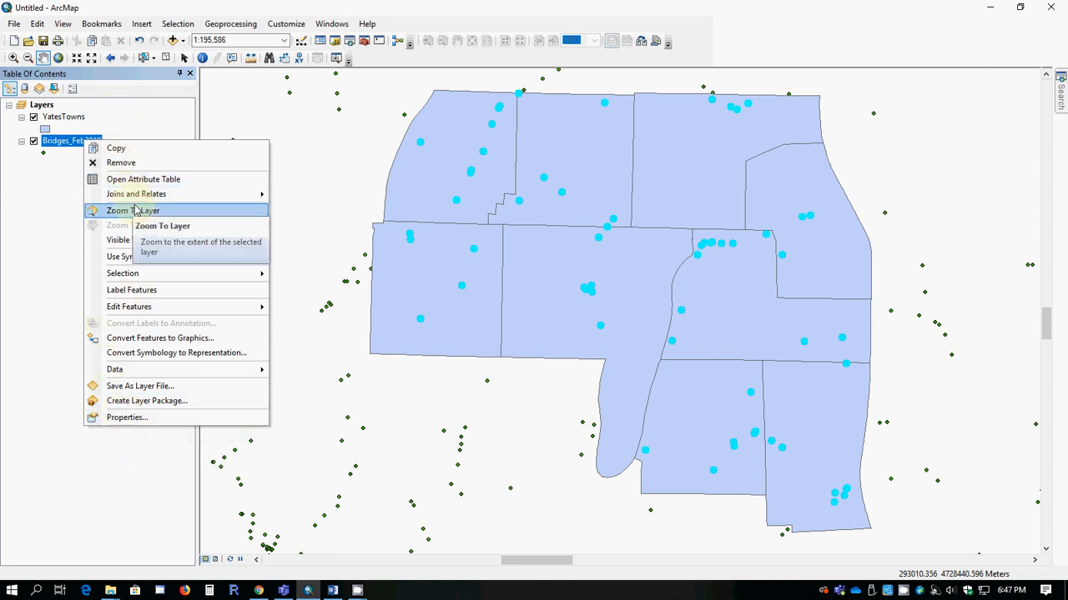
click(141, 179)
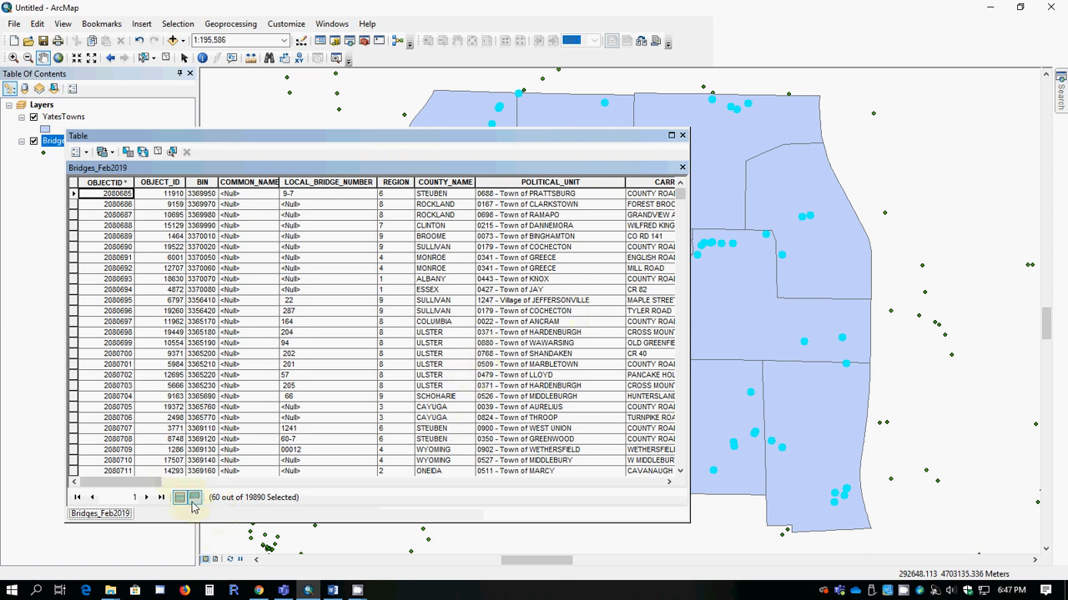
click(194, 497)
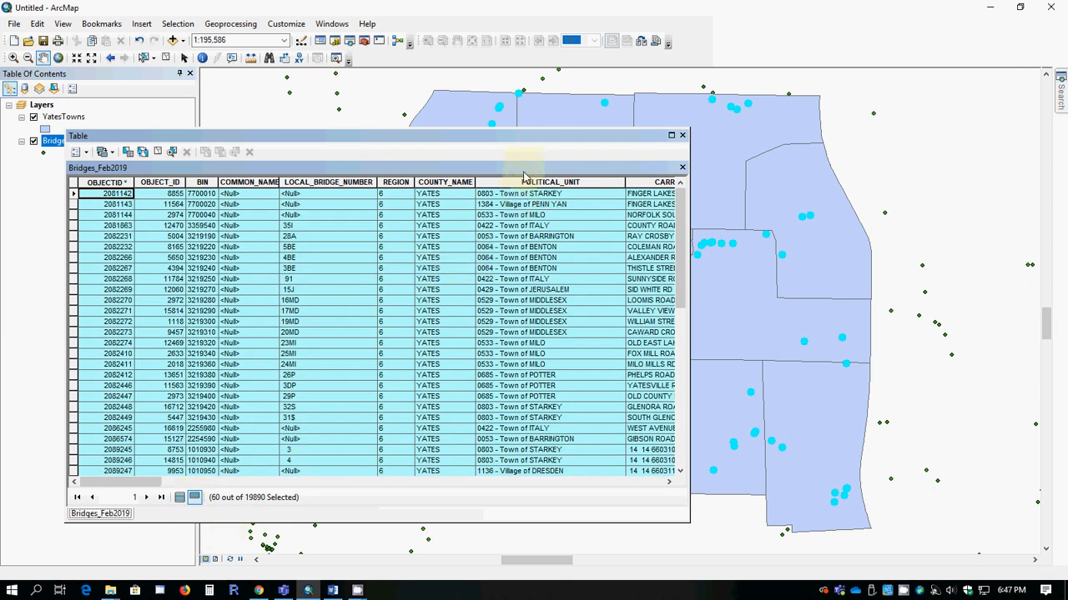
right_click(520, 181)
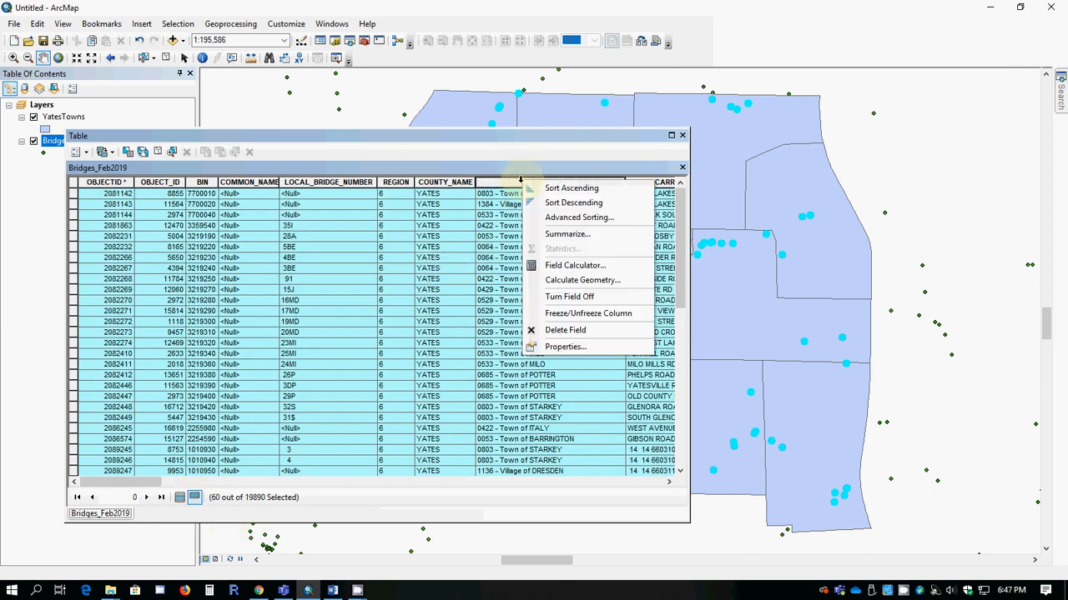
click(565, 191)
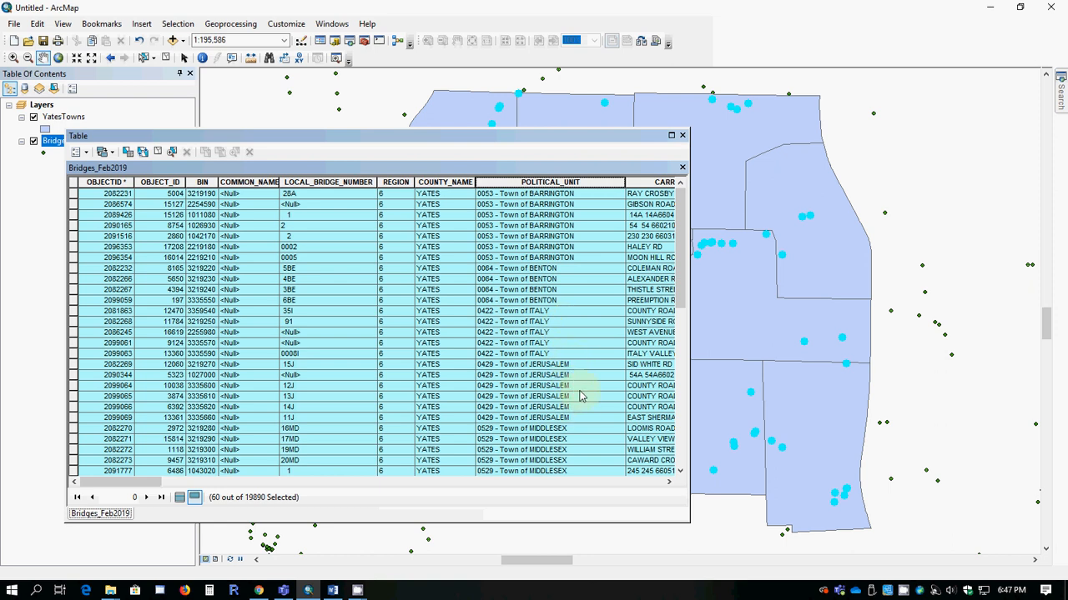
Review which towns and villages appear in the POLITICAL_UNIT field across all selected bridge records
scroll(582, 395, down, 7)
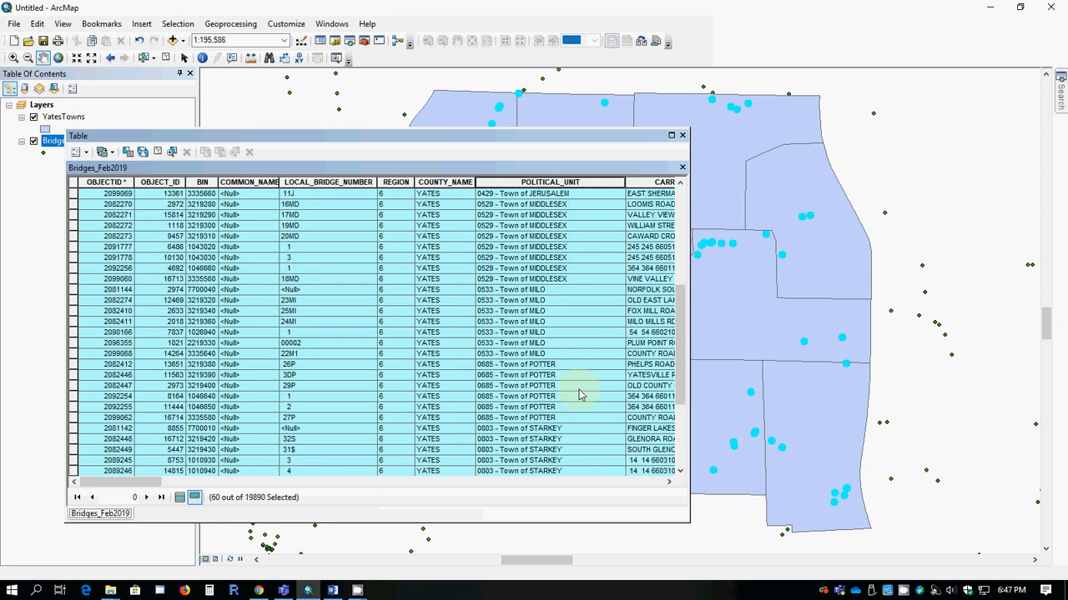
scroll(581, 396, down, 5)
scroll(582, 394, up, 8)
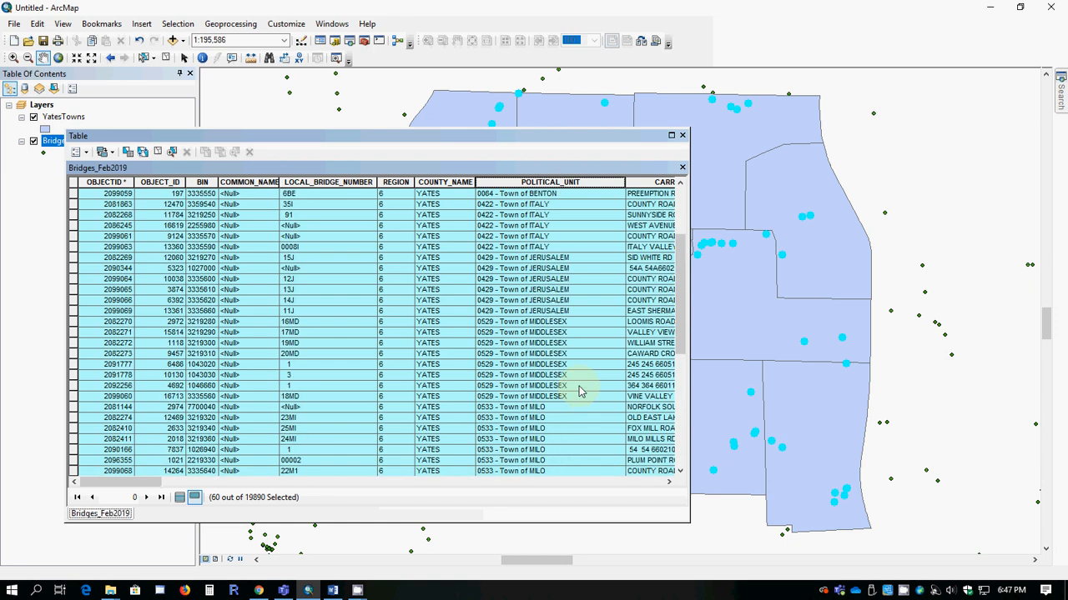
scroll(581, 392, down, 2)
scroll(581, 392, up, 3)
scroll(581, 392, down, 9)
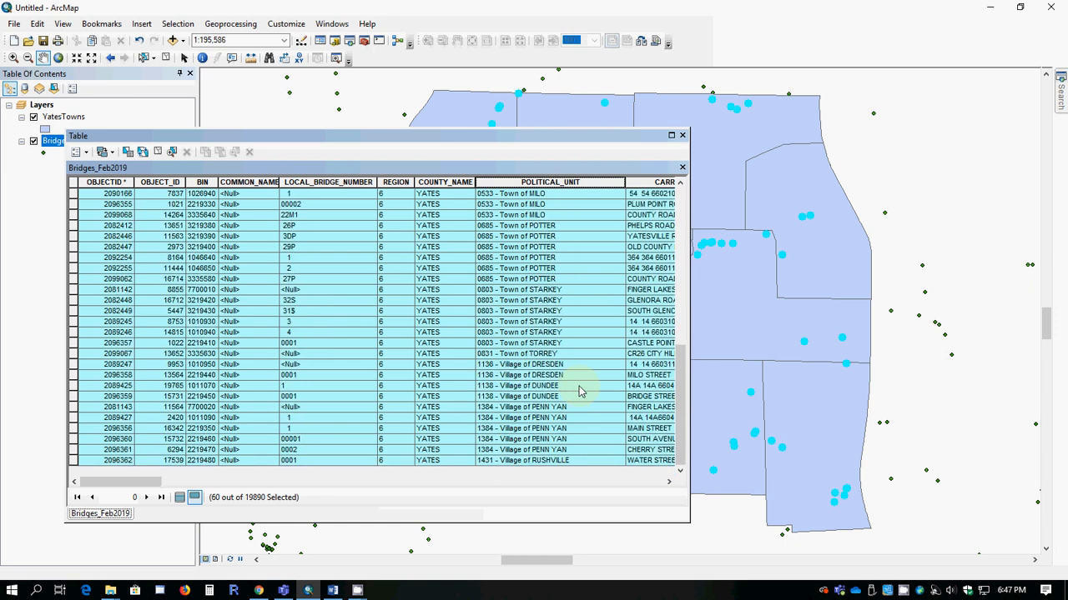
scroll(581, 392, up, 10)
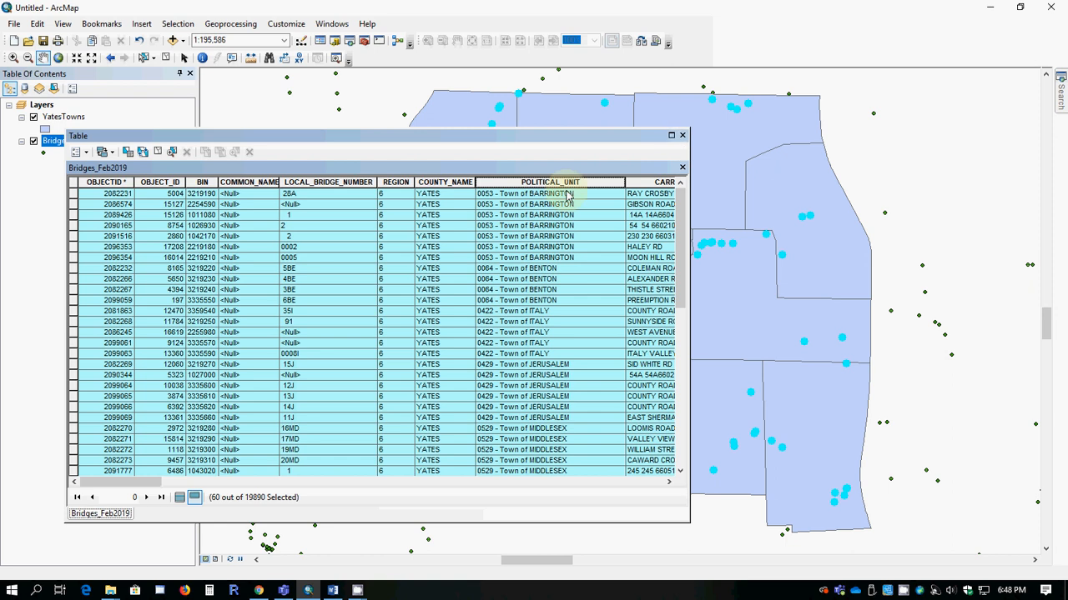
Close the attribute table, switch to Chrome and open the Data Set Details of Agricultural District Boundaries from the statewide dataset list
click(682, 135)
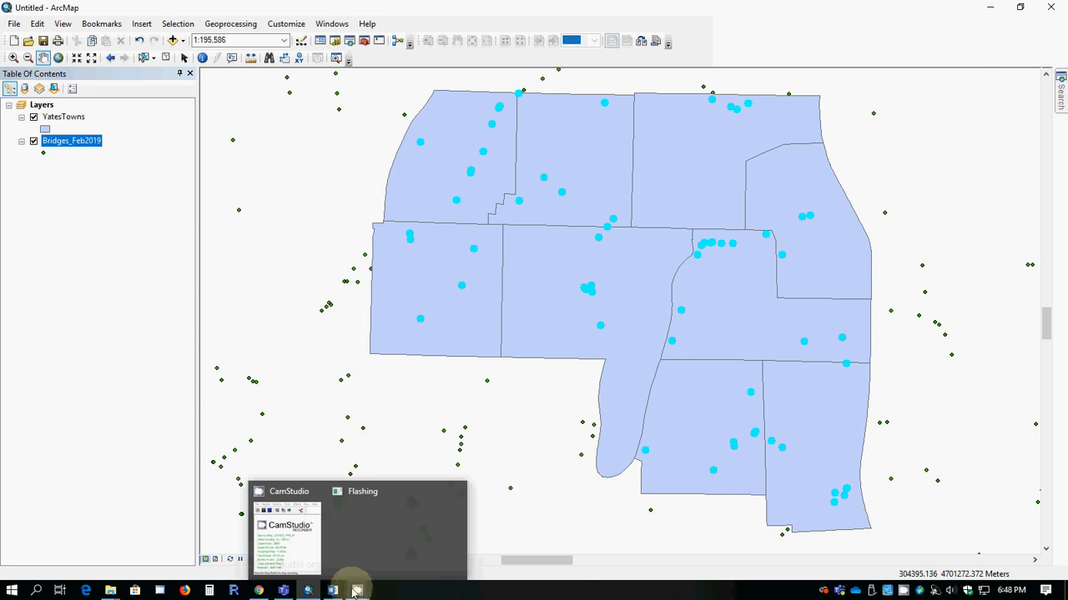
click(258, 591)
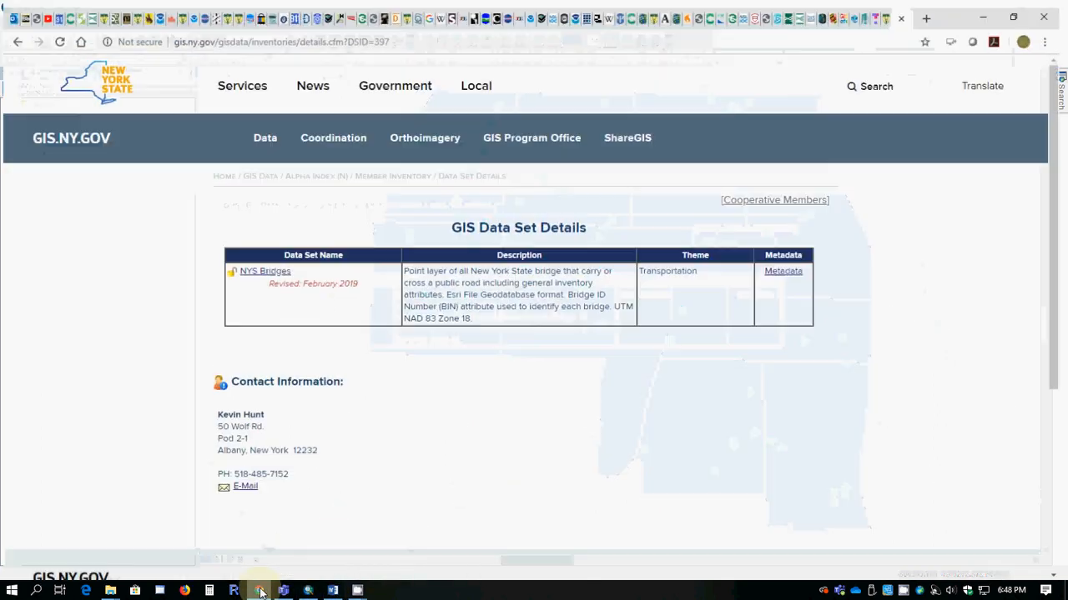
click(15, 38)
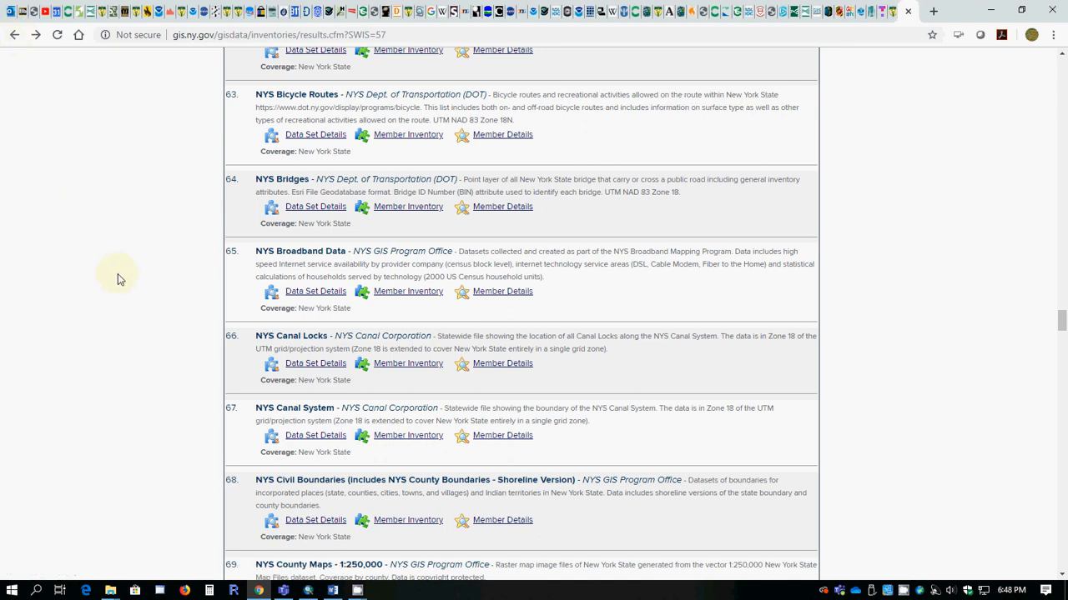
scroll(117, 279, up, 10)
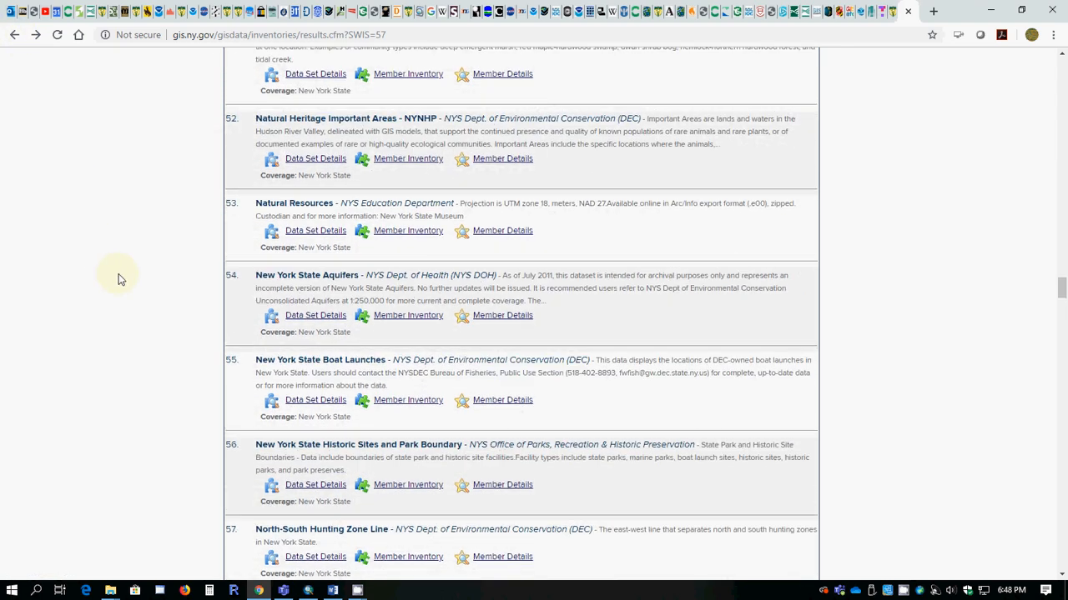
scroll(118, 278, up, 7)
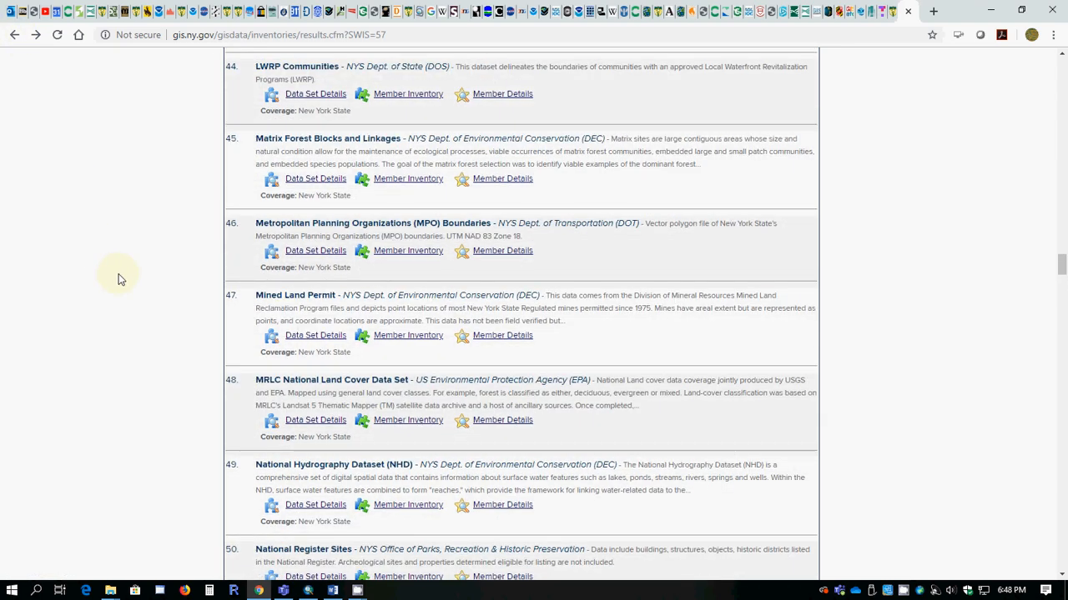
scroll(118, 279, up, 10)
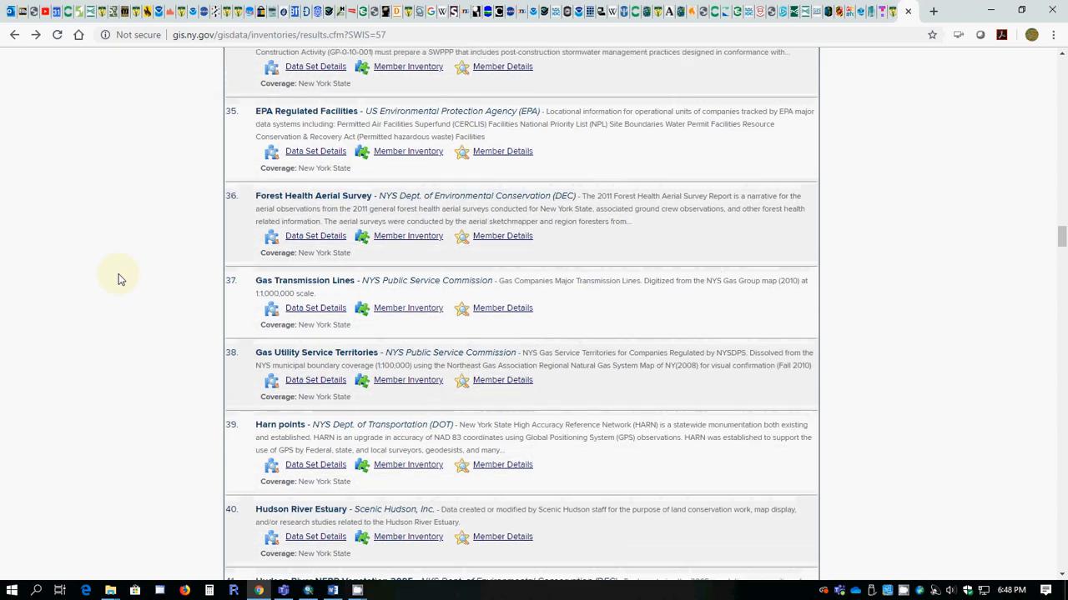
scroll(118, 278, up, 20)
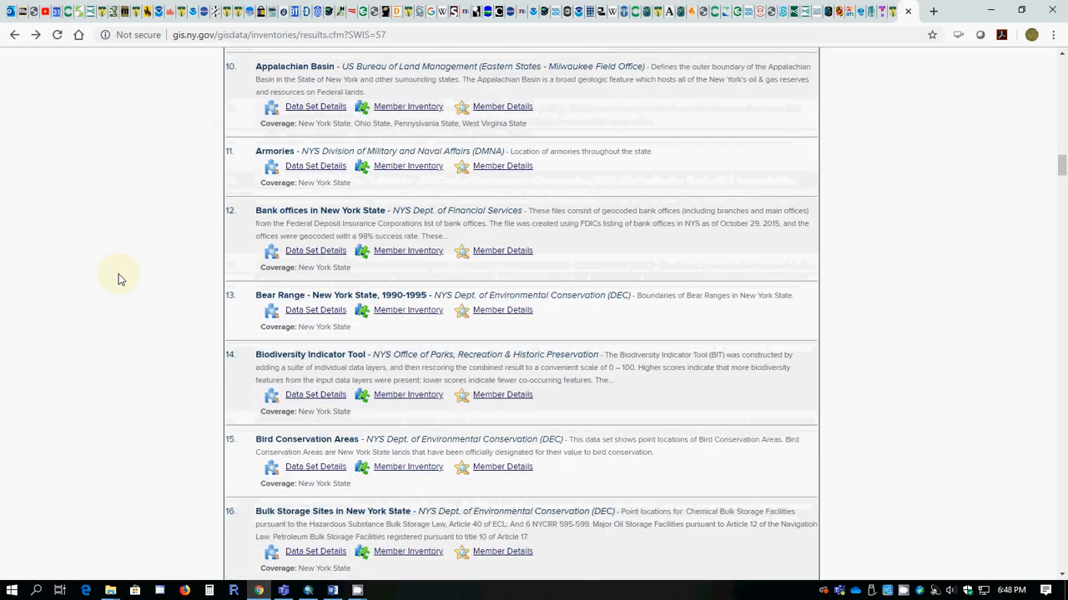
scroll(117, 279, up, 4)
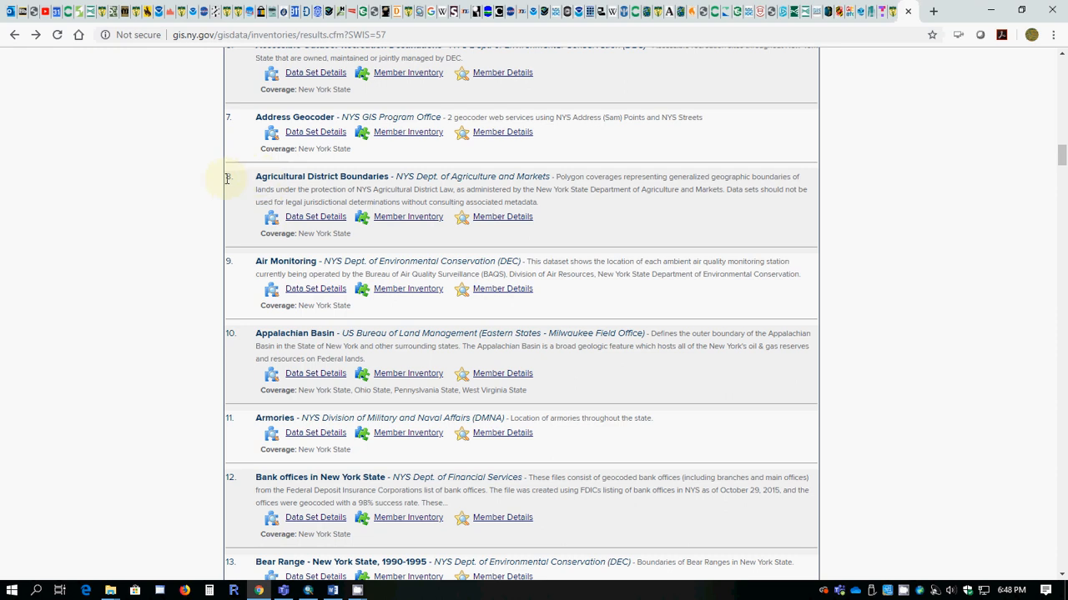
click(316, 219)
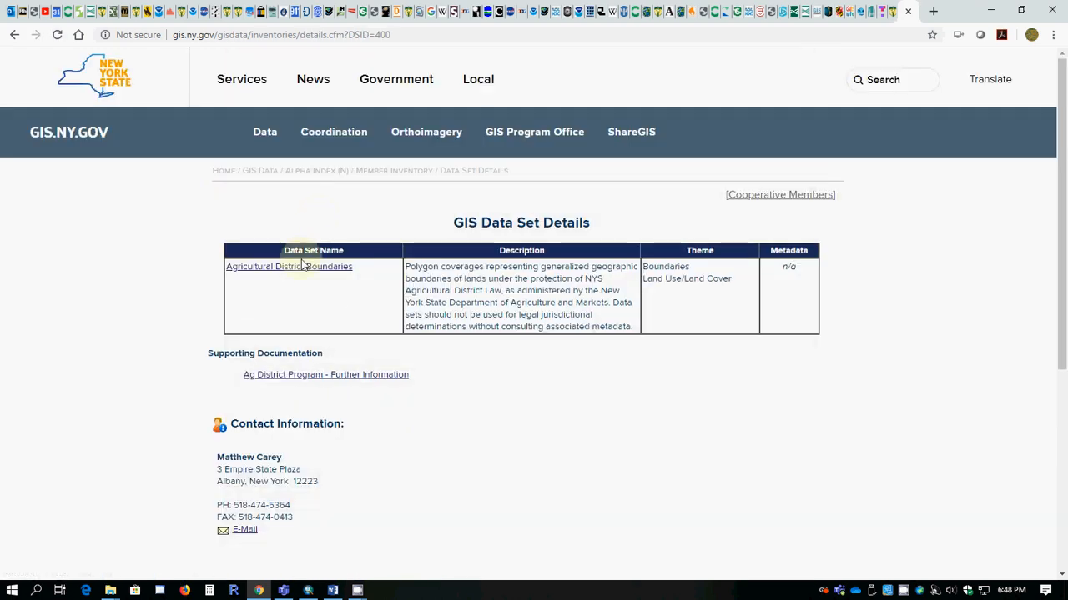
Follow the Agricultural District Boundaries link to CUGIR and open the "Agricultural Districts, Yates County NY, 2016" record
click(303, 267)
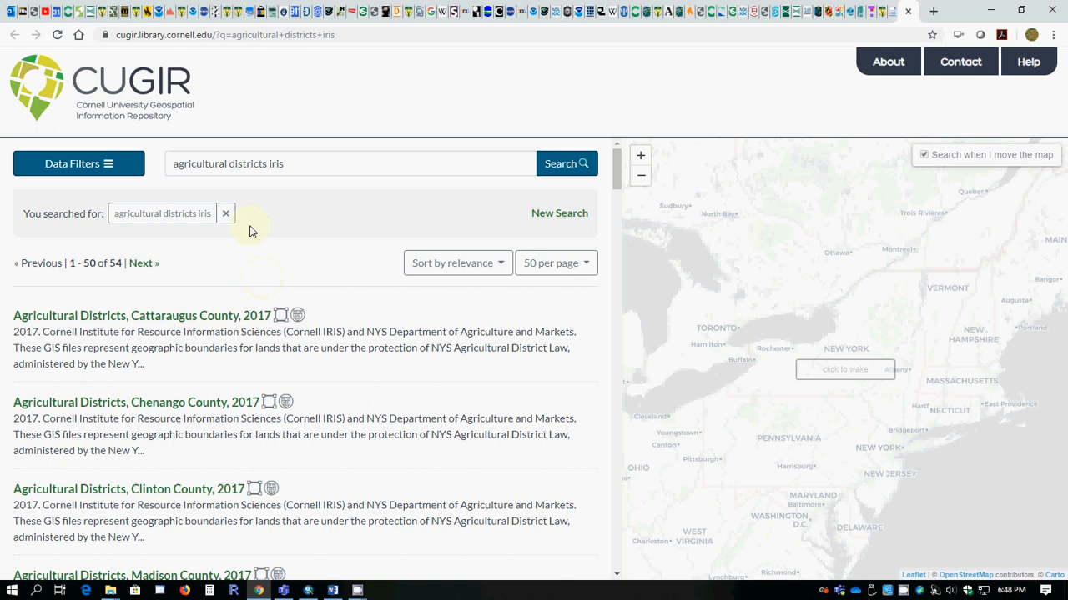
scroll(302, 311, down, 15)
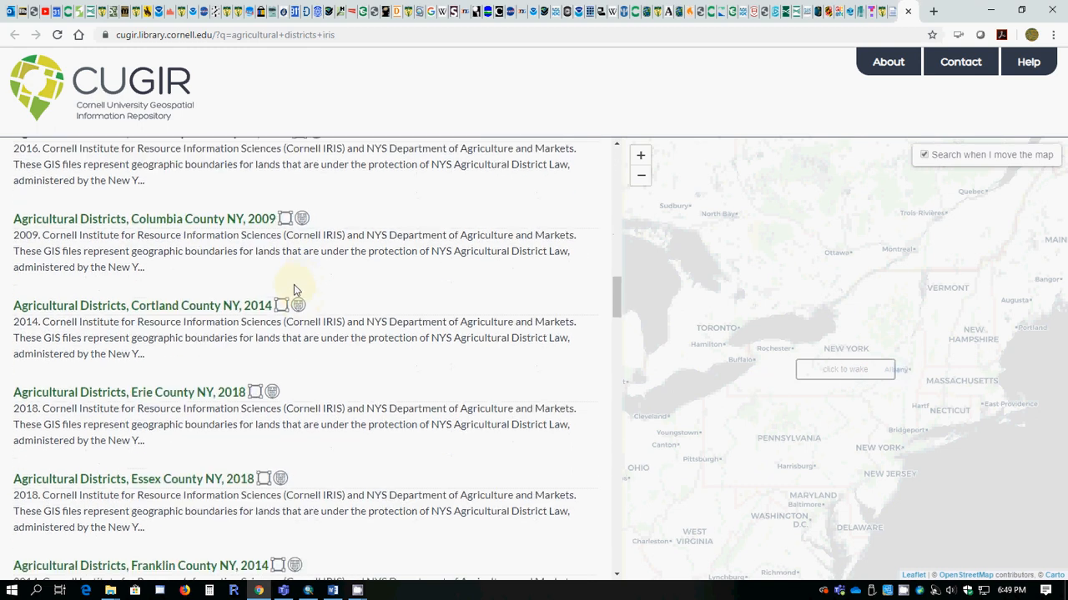
scroll(292, 275, down, 20)
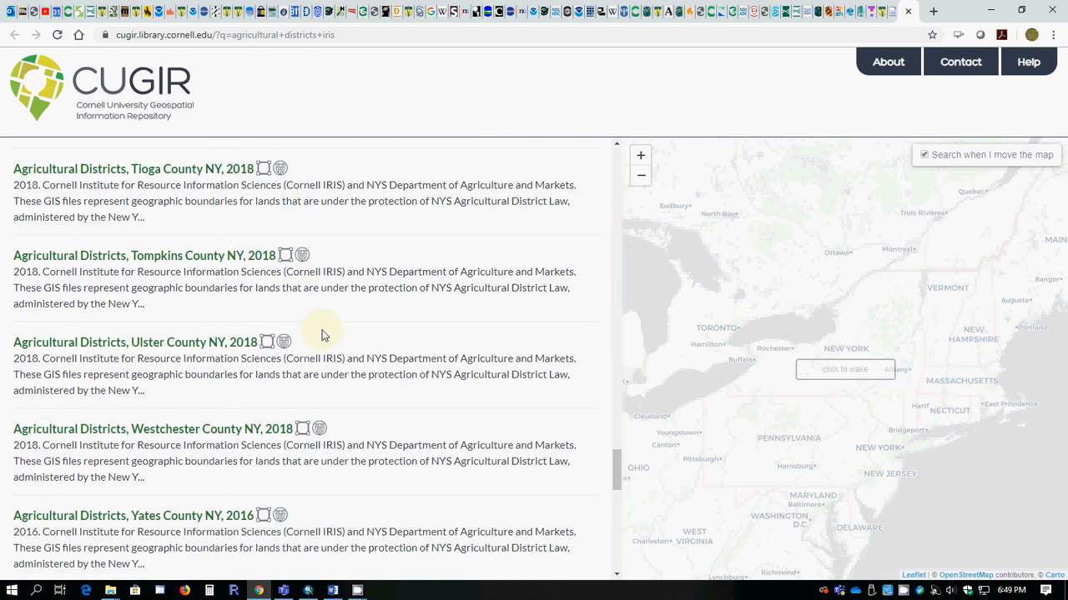
scroll(323, 335, down, 1)
scroll(323, 335, up, 10)
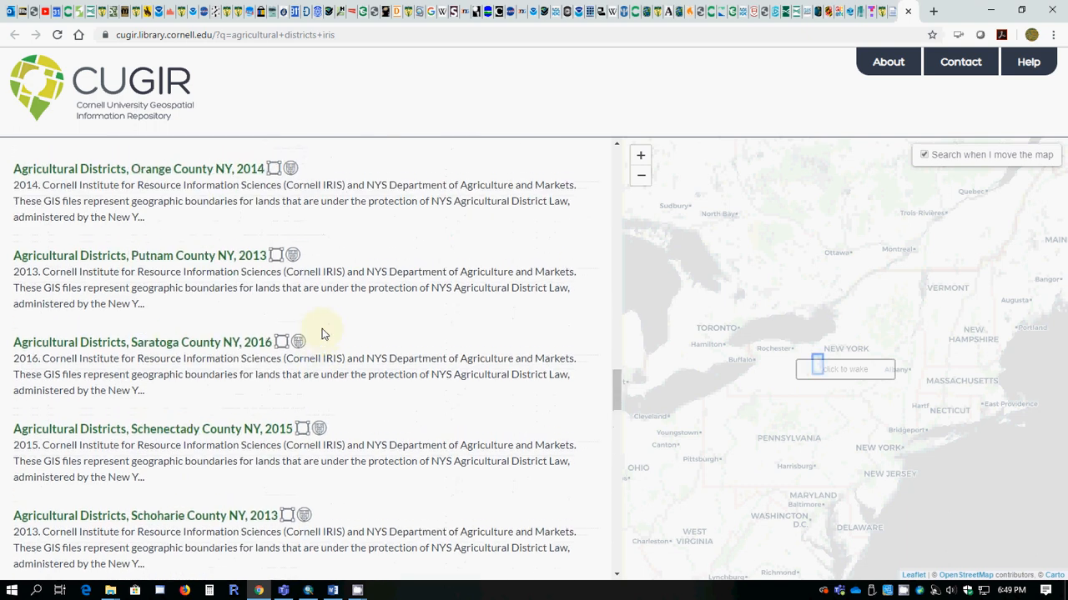
scroll(323, 334, down, 5)
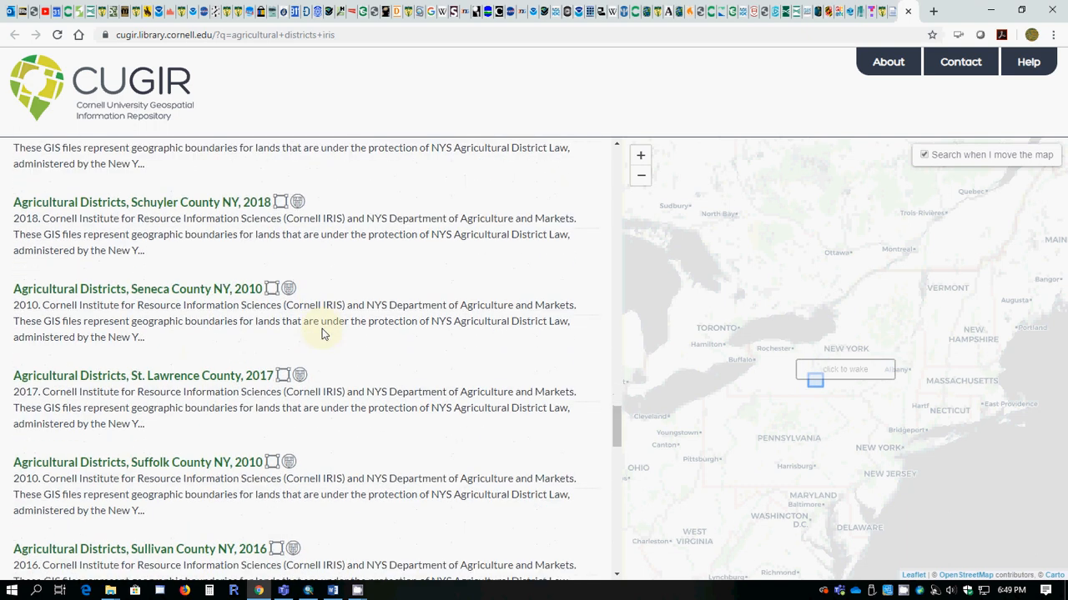
scroll(323, 334, down, 2)
scroll(323, 334, down, 2)
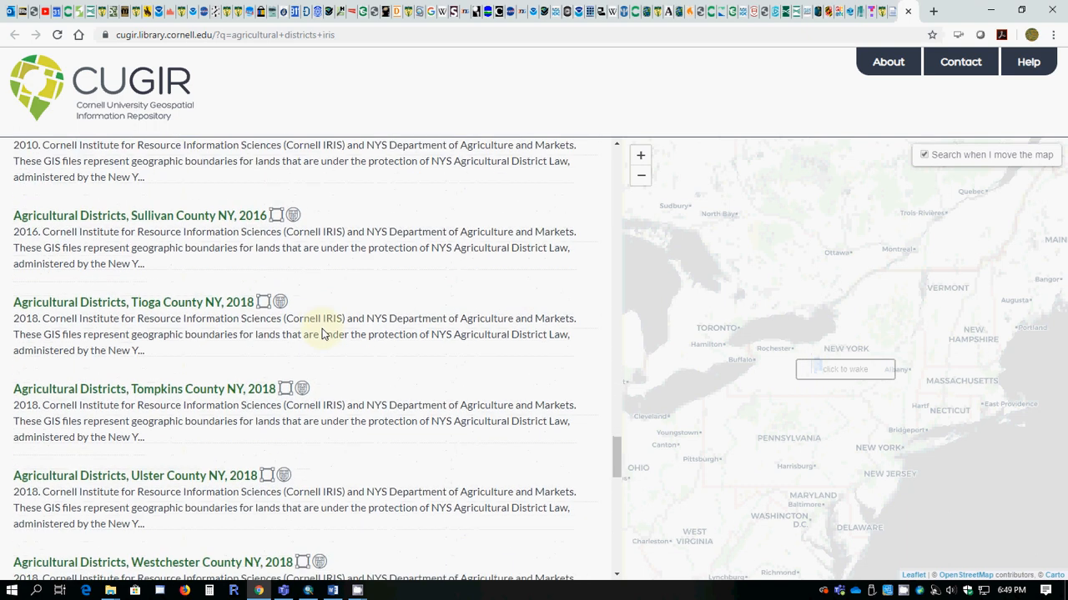
scroll(322, 331, down, 5)
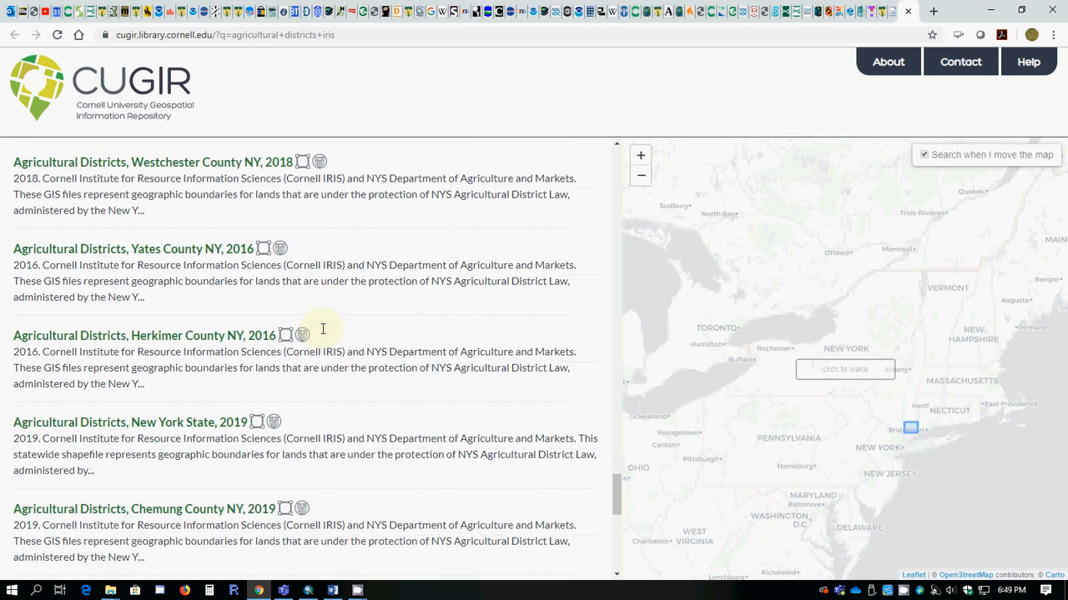
scroll(322, 331, up, 2)
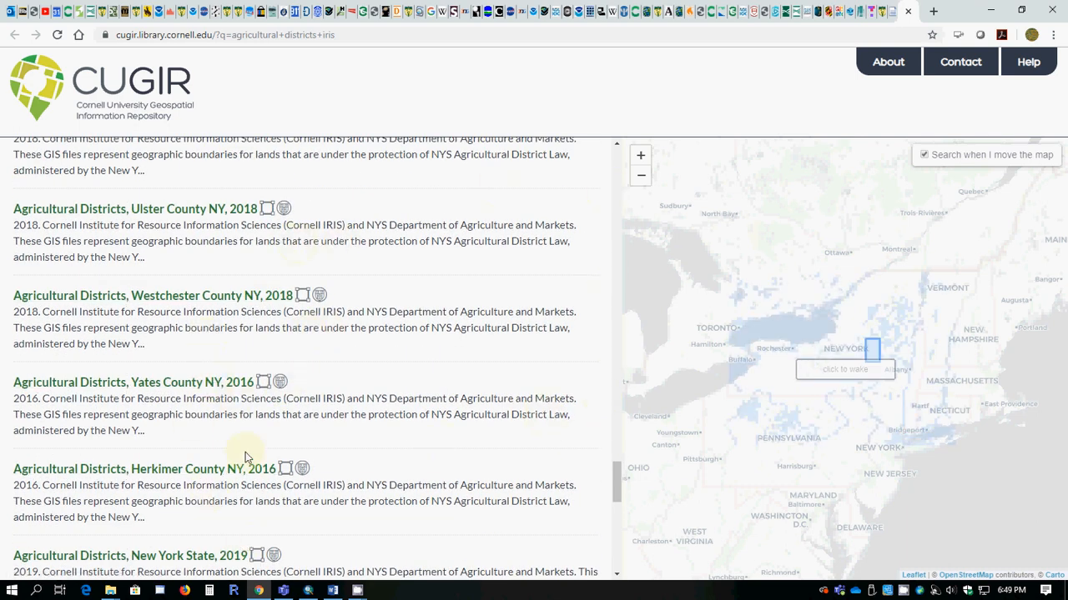
click(175, 386)
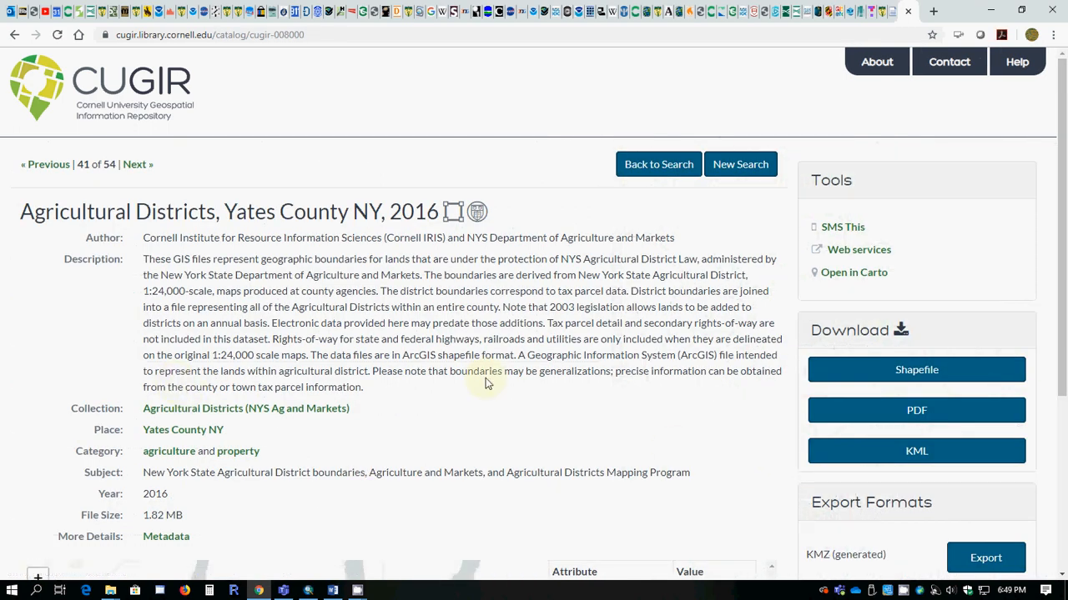
Download the Yates County agricultural districts as a shapefile and open the downloaded cugir-008000.zip
scroll(480, 385, down, 2)
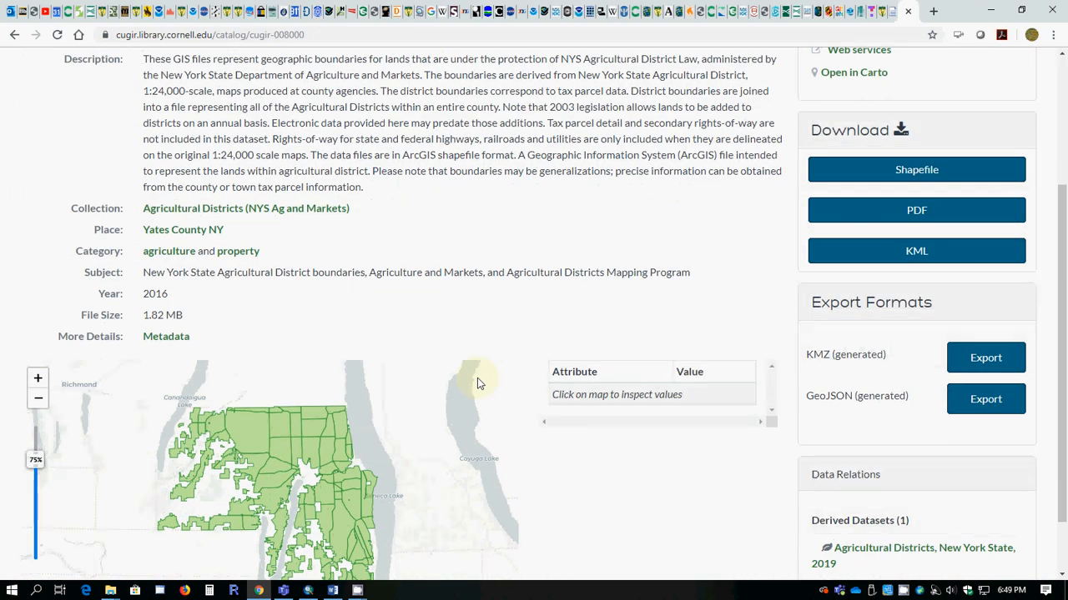
scroll(488, 331, down, 1)
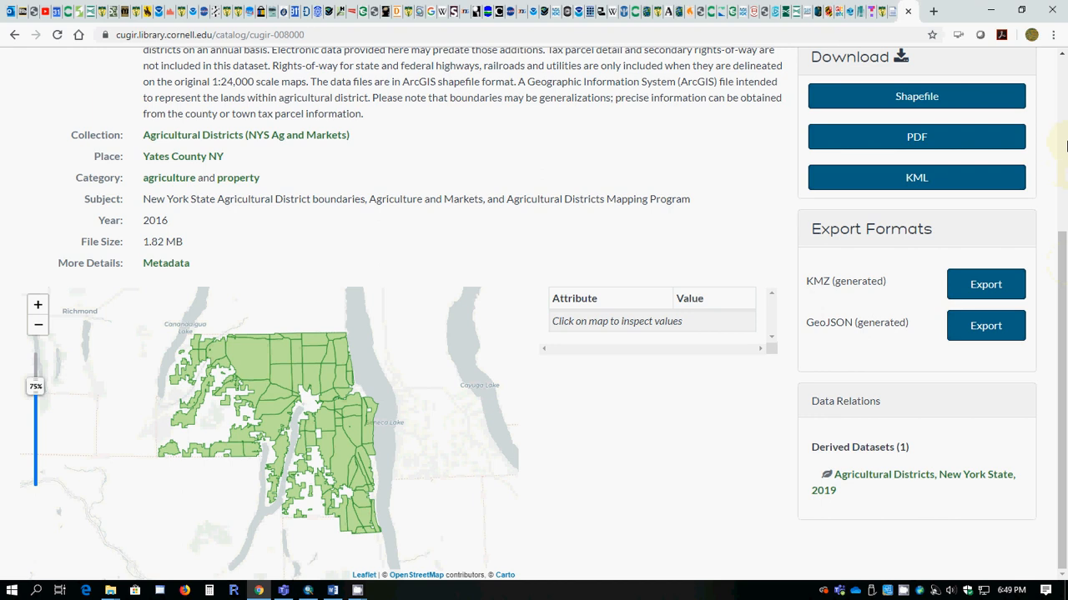
click(917, 98)
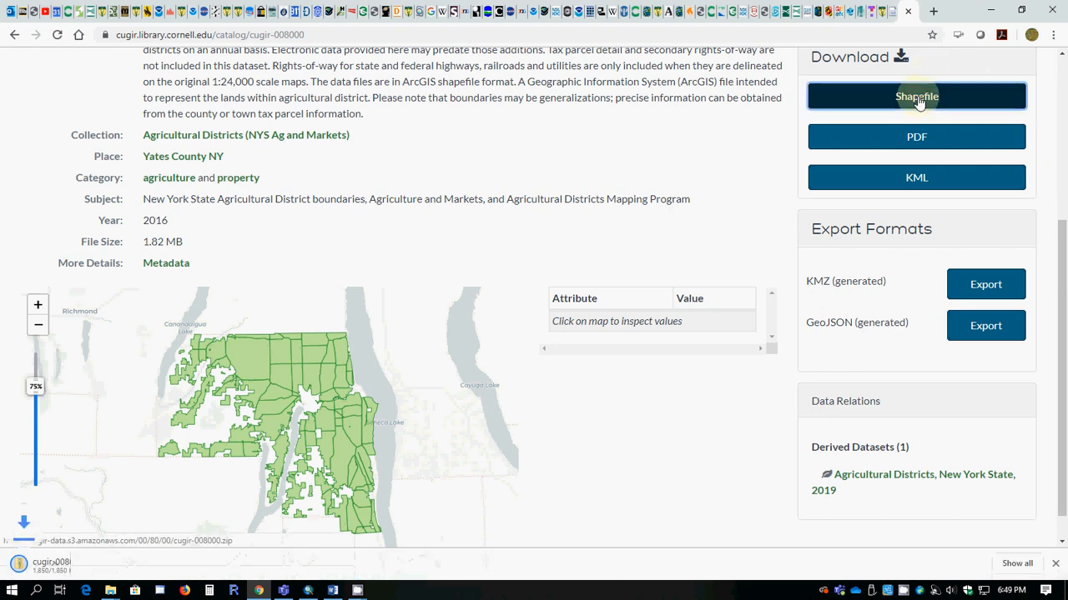
click(74, 567)
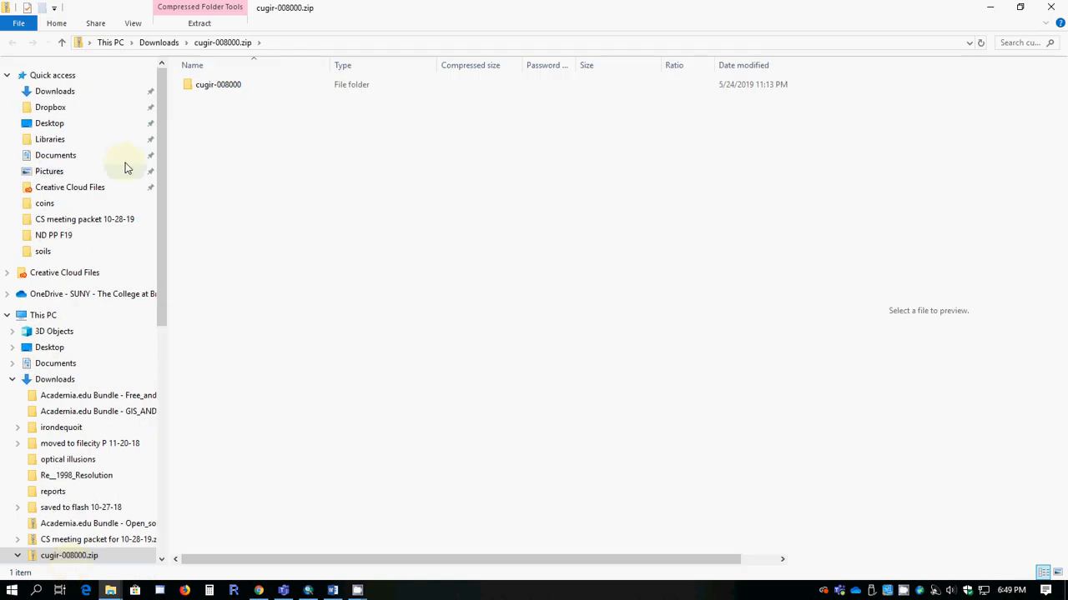
Copy the cugir-008000 folder out of the zip archive and paste it on the desktop
right_click(191, 86)
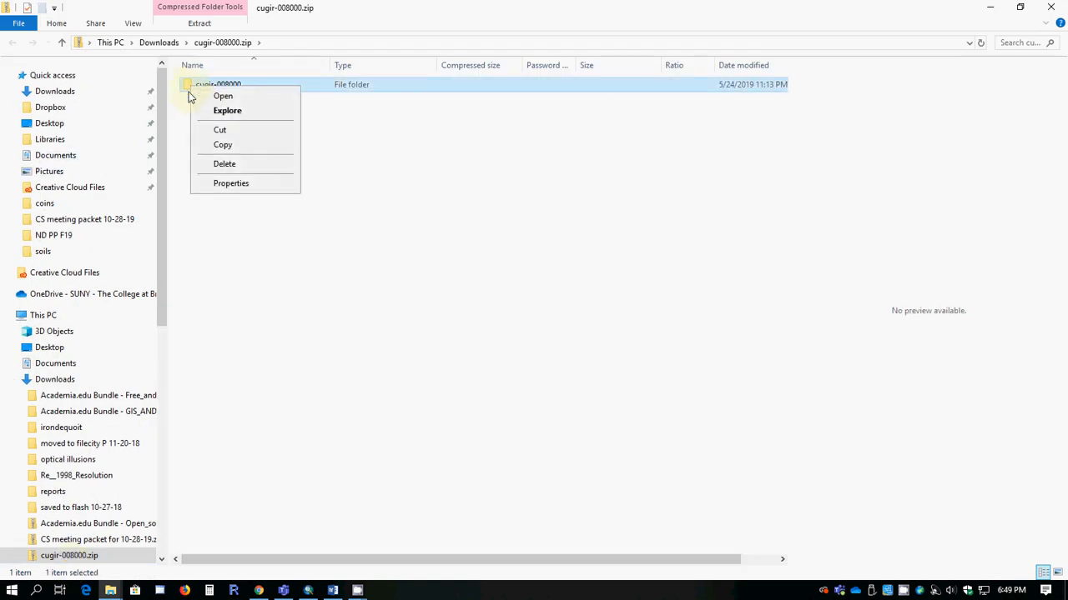
click(221, 146)
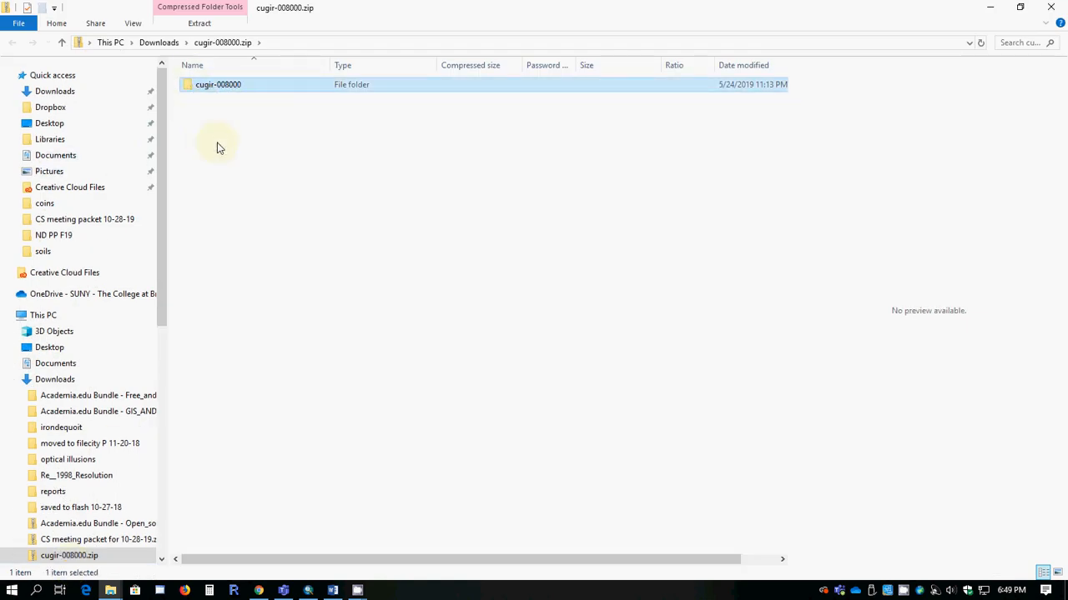
click(987, 8)
click(989, 10)
click(989, 10)
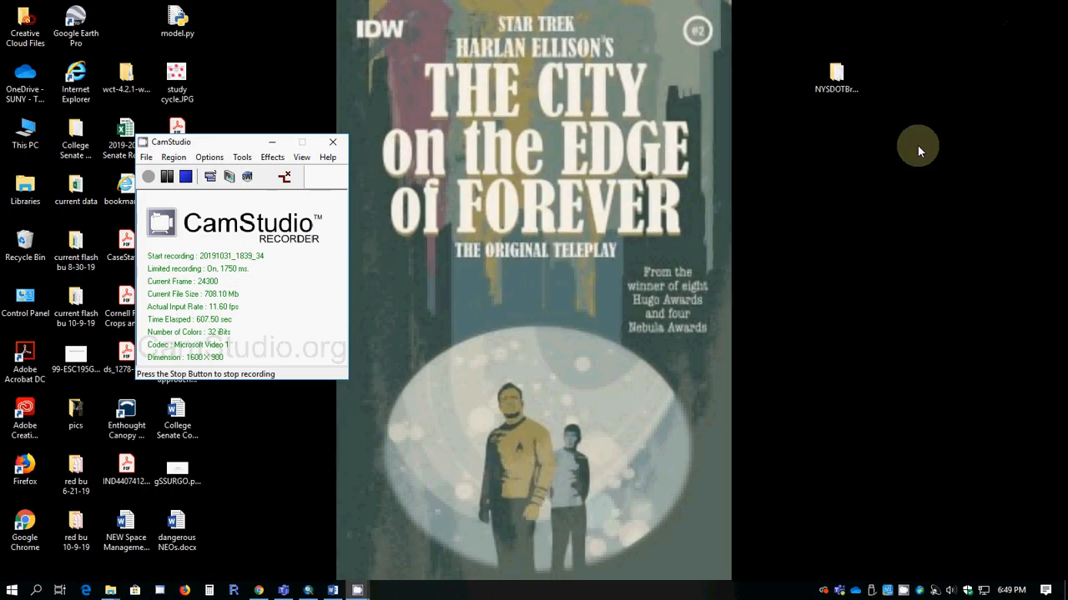
right_click(868, 297)
click(913, 362)
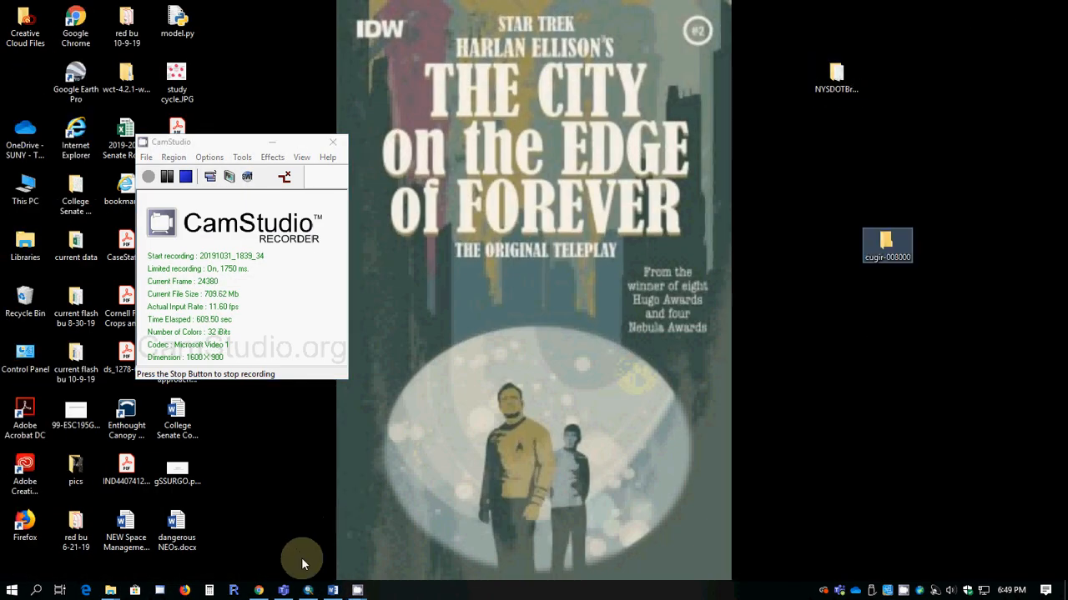
Switch to ArcMap and add agYATE2016.shp from the Desktop's cugir-008000 folder to the map
click(308, 591)
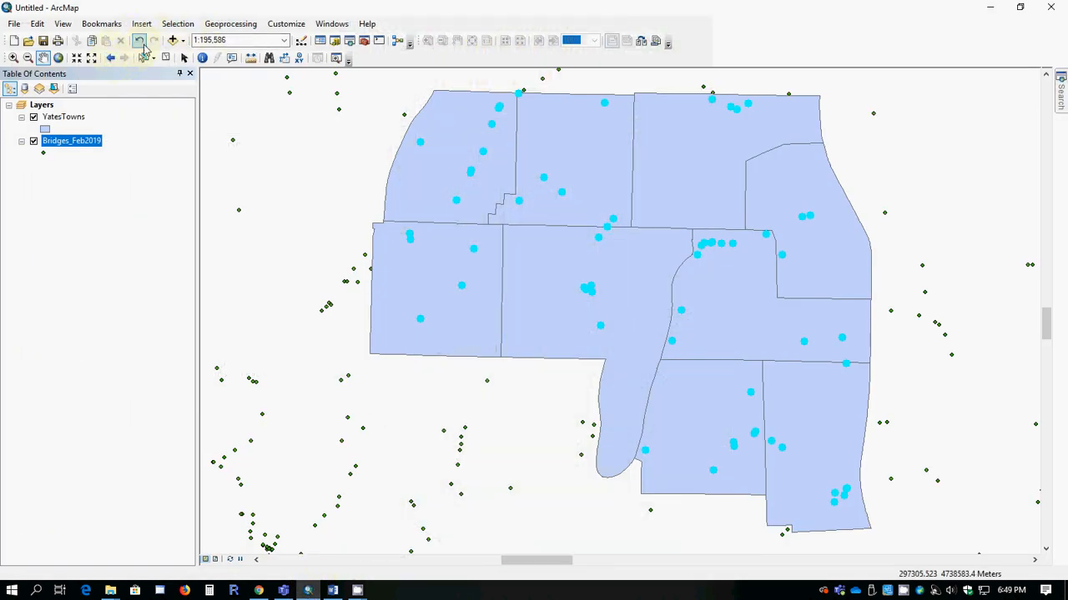
click(185, 40)
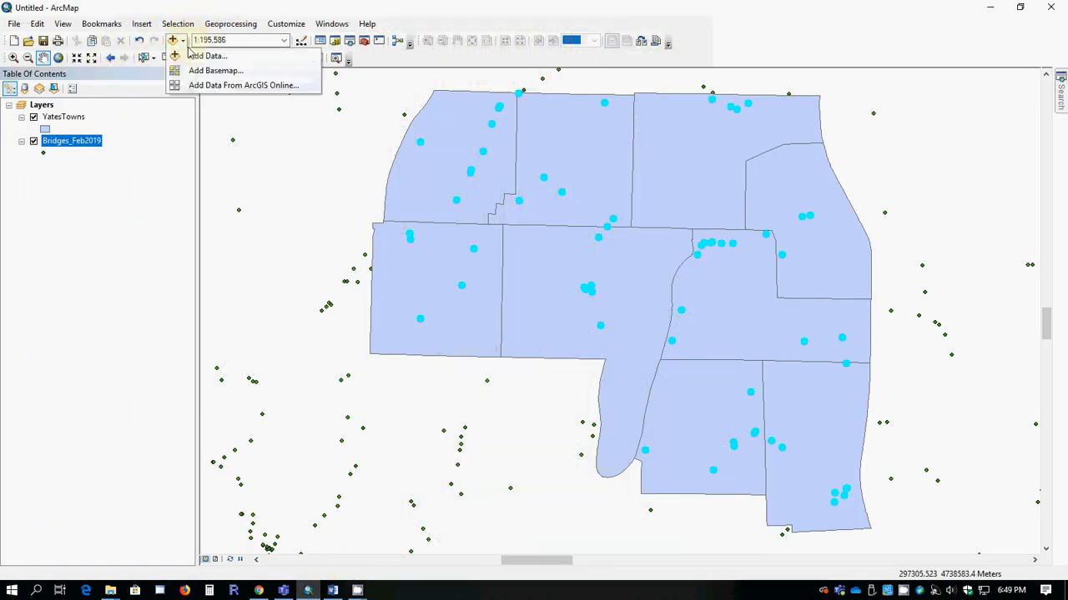
click(209, 60)
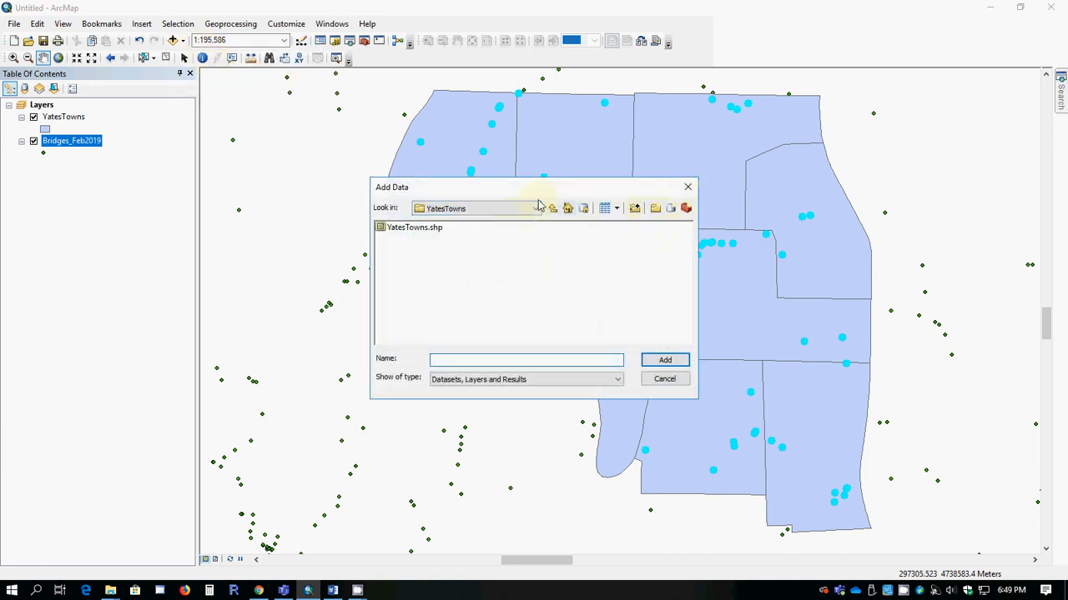
click(535, 208)
click(511, 237)
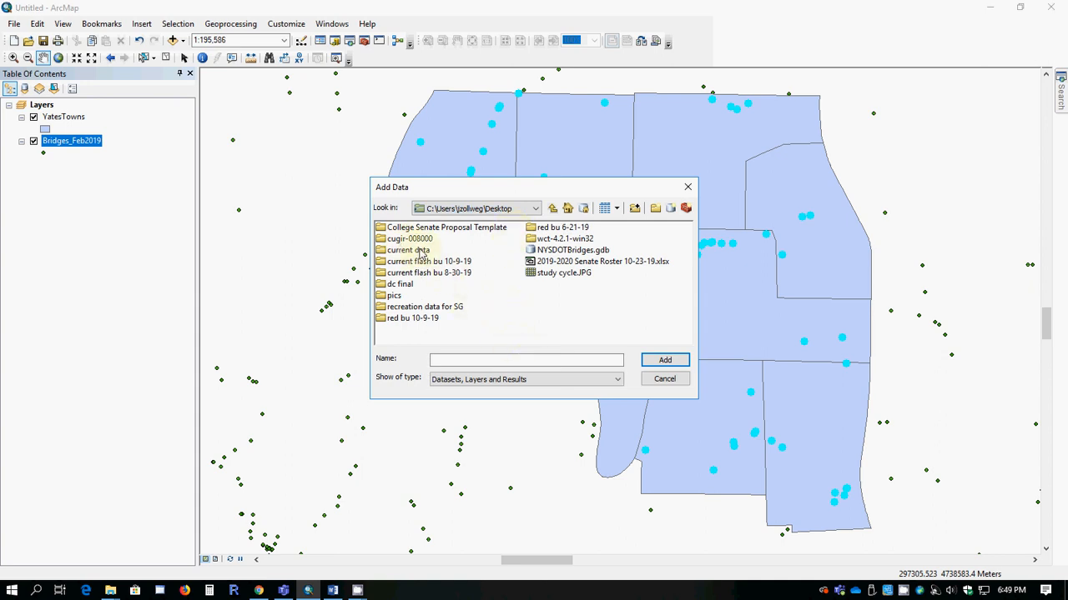
double_click(381, 239)
click(384, 227)
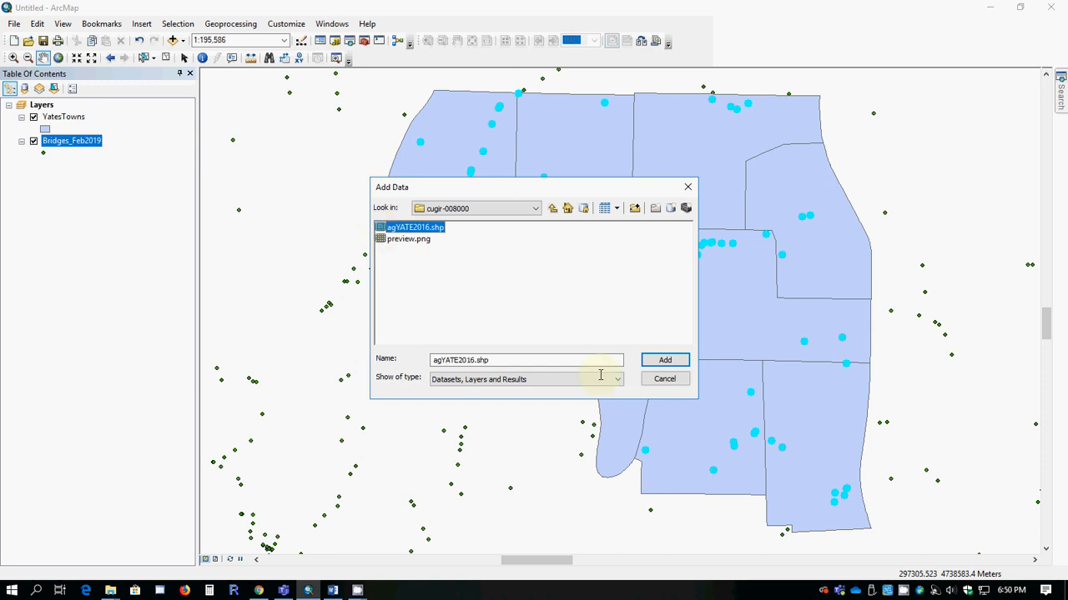
click(668, 359)
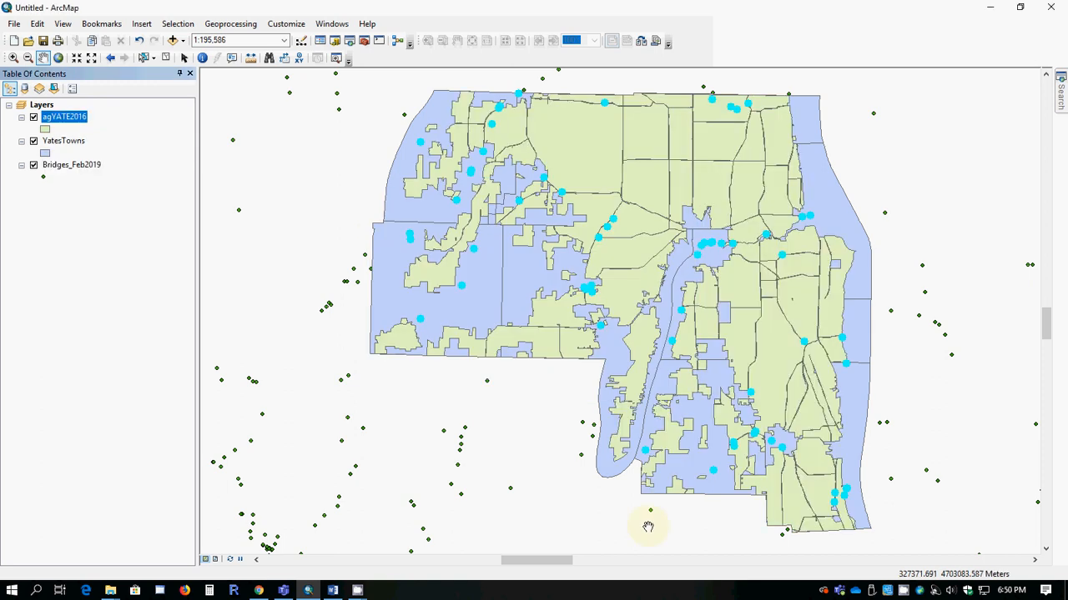
Hide the Bridges_Feb2019 layer and symbolize YatesTowns as Hollow with a gray outline of width 1
click(34, 166)
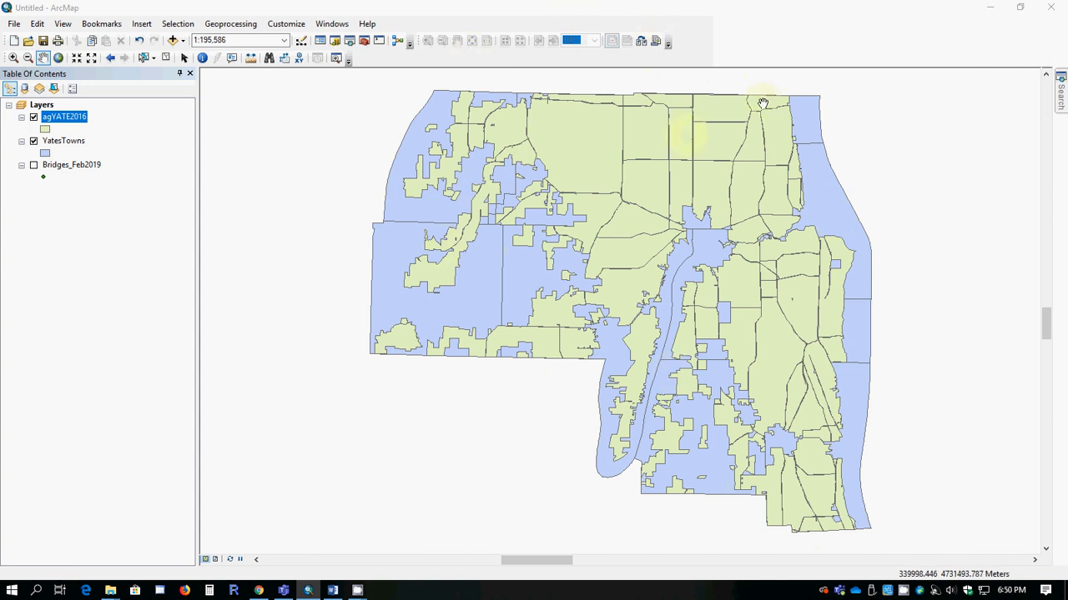
click(44, 152)
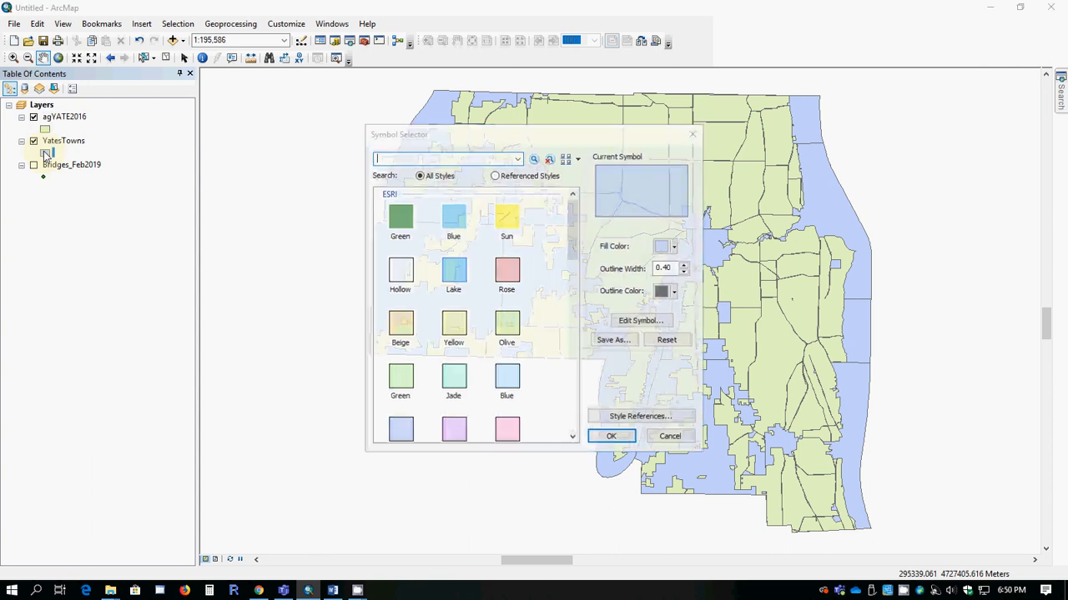
click(399, 262)
click(683, 272)
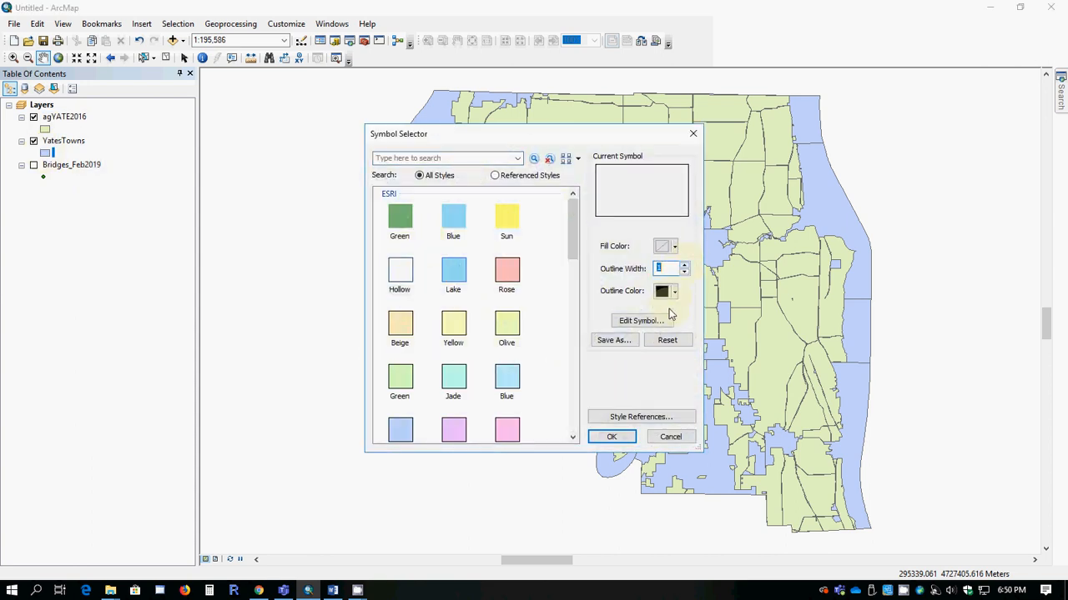
click(668, 291)
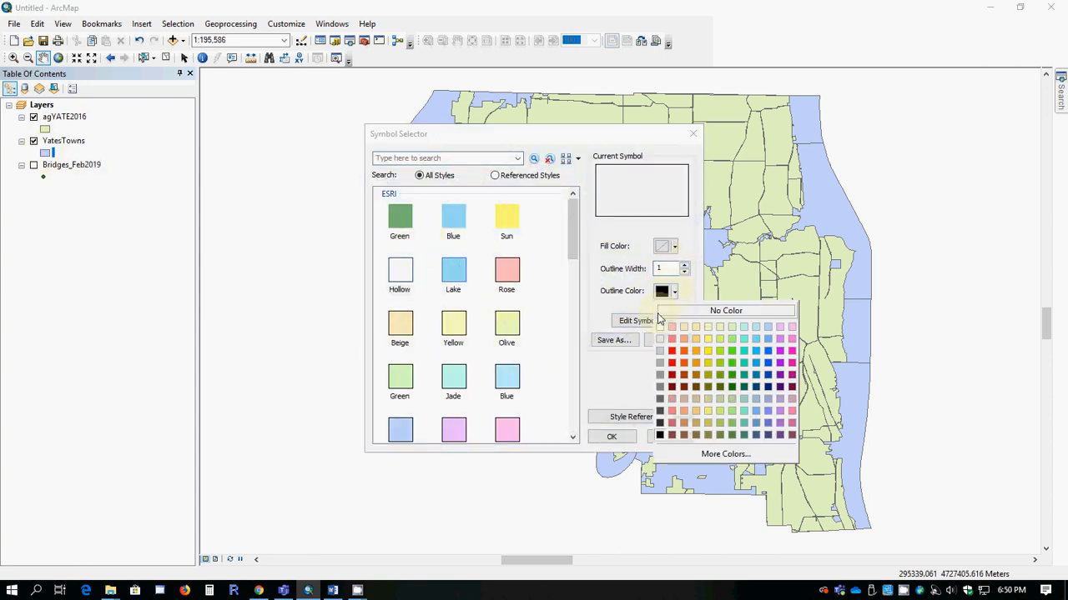
click(660, 386)
click(611, 440)
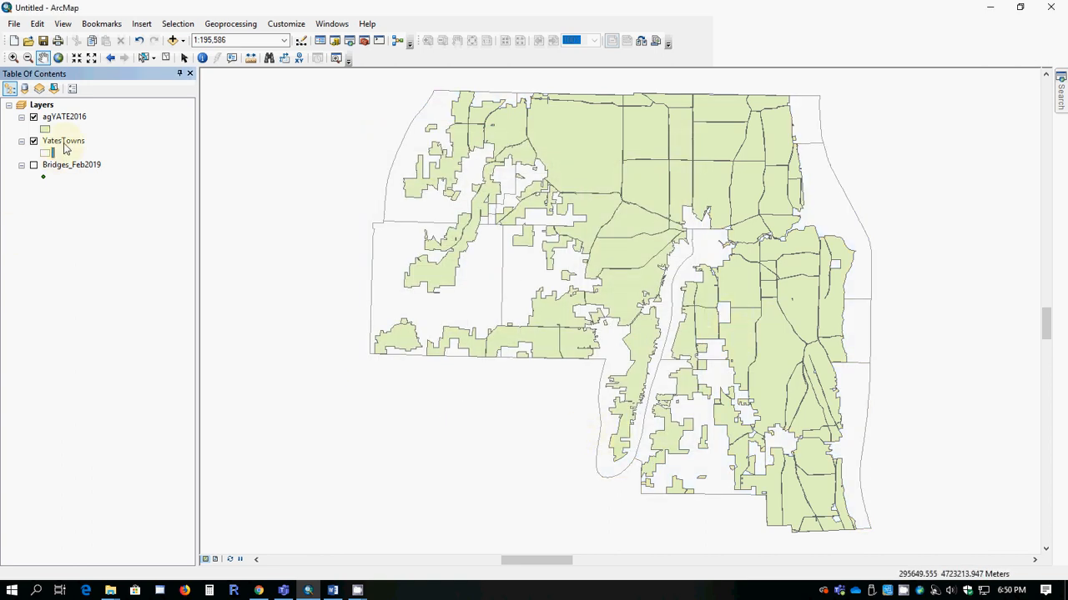
Turn on feature labels for the YatesTowns layer using the NAME field
right_click(65, 146)
click(146, 420)
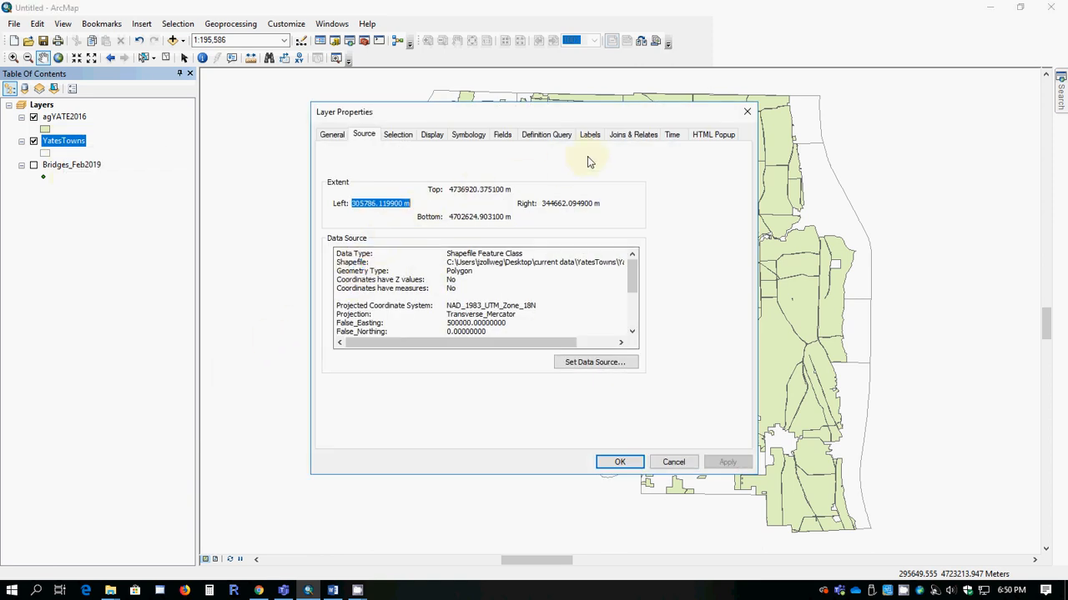
click(591, 140)
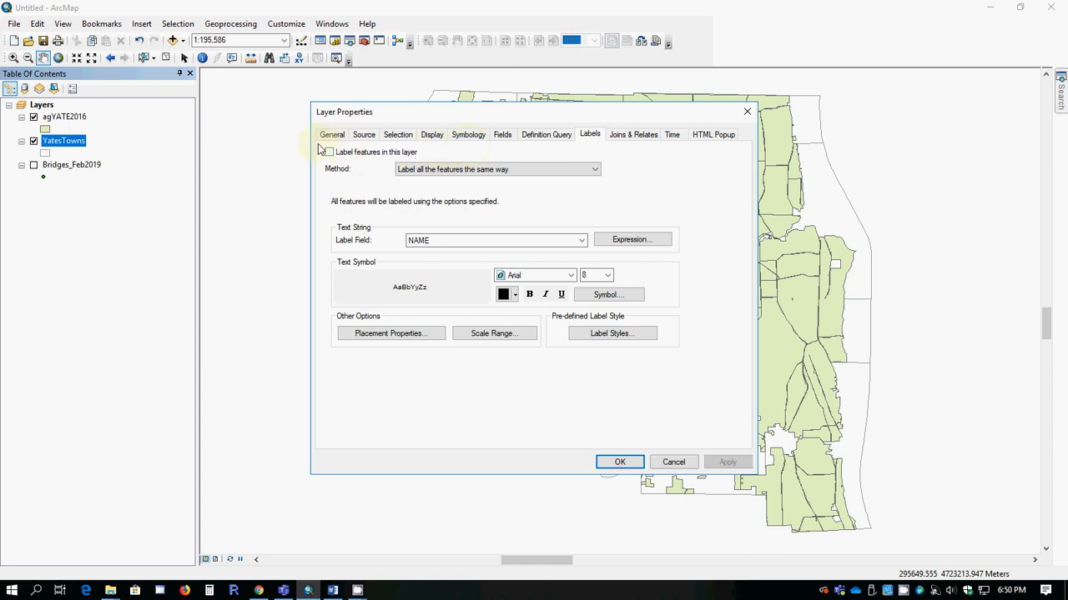
click(329, 152)
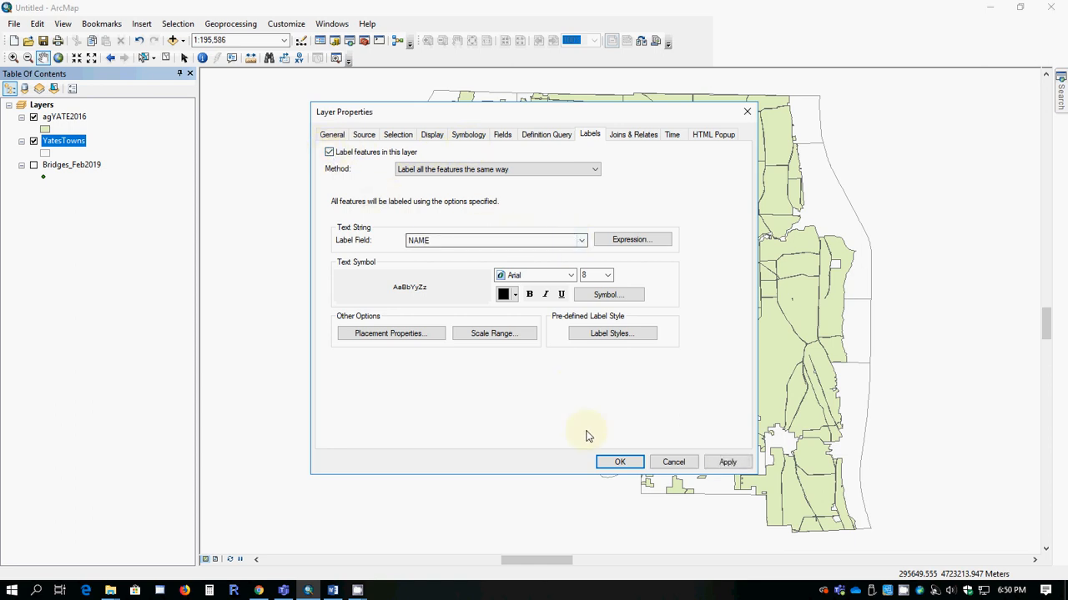
click(624, 466)
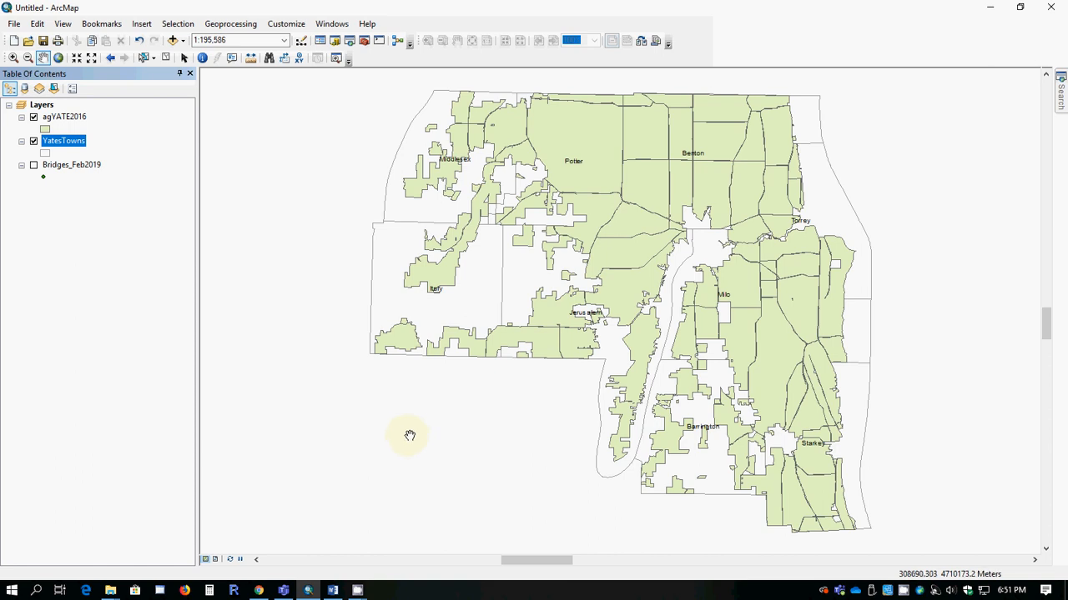
click(790, 288)
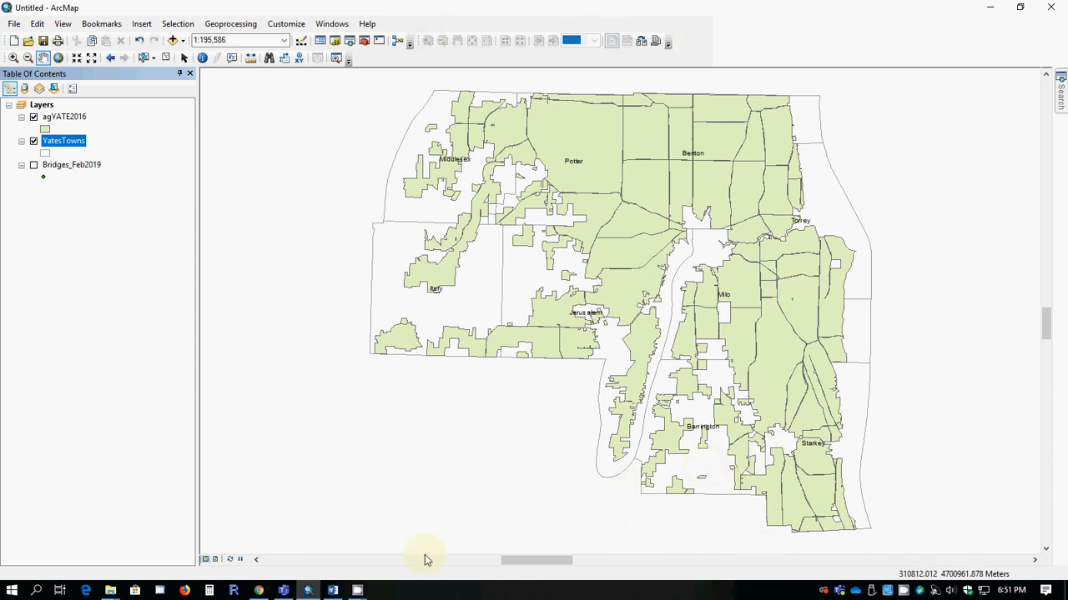
click(355, 588)
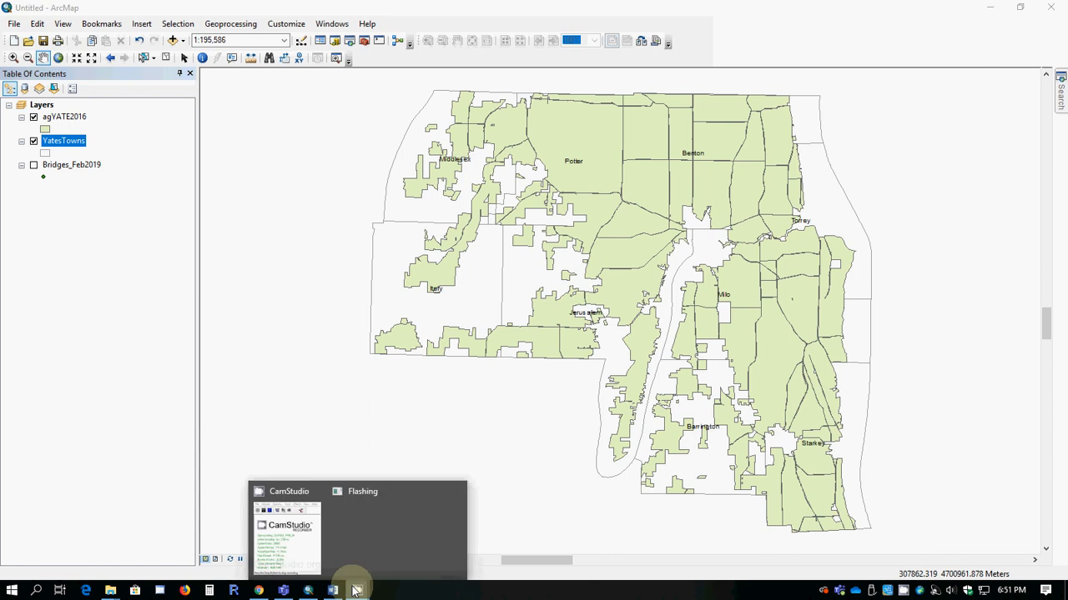
click(296, 501)
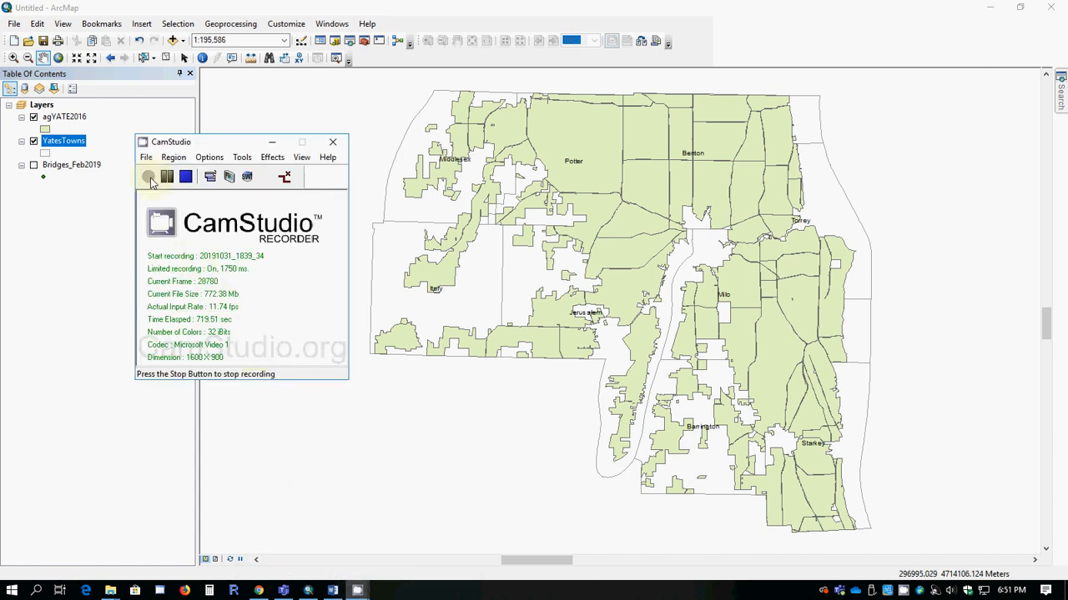
click(146, 159)
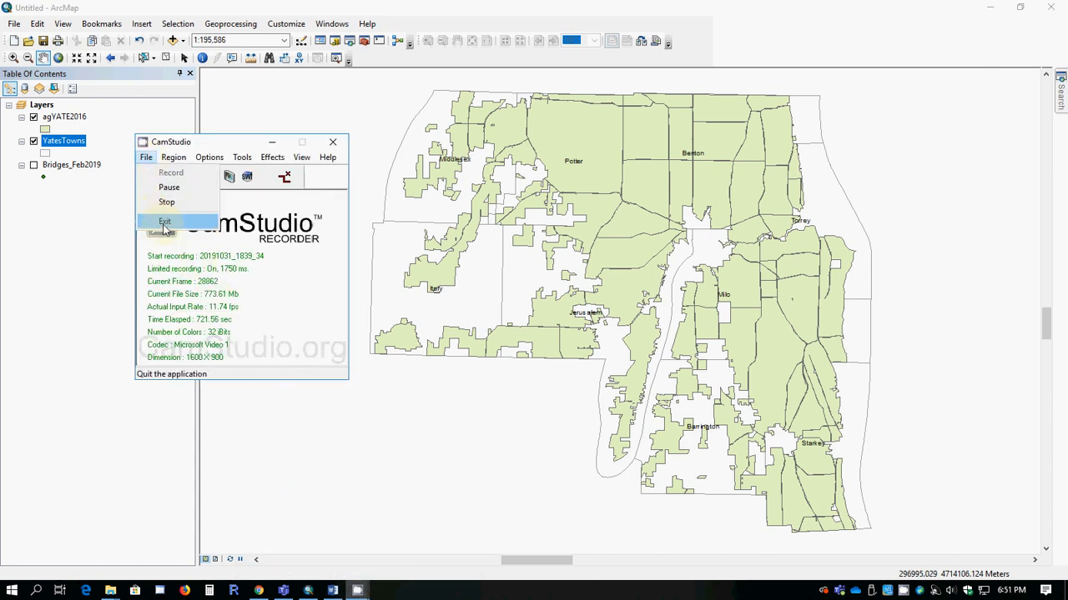